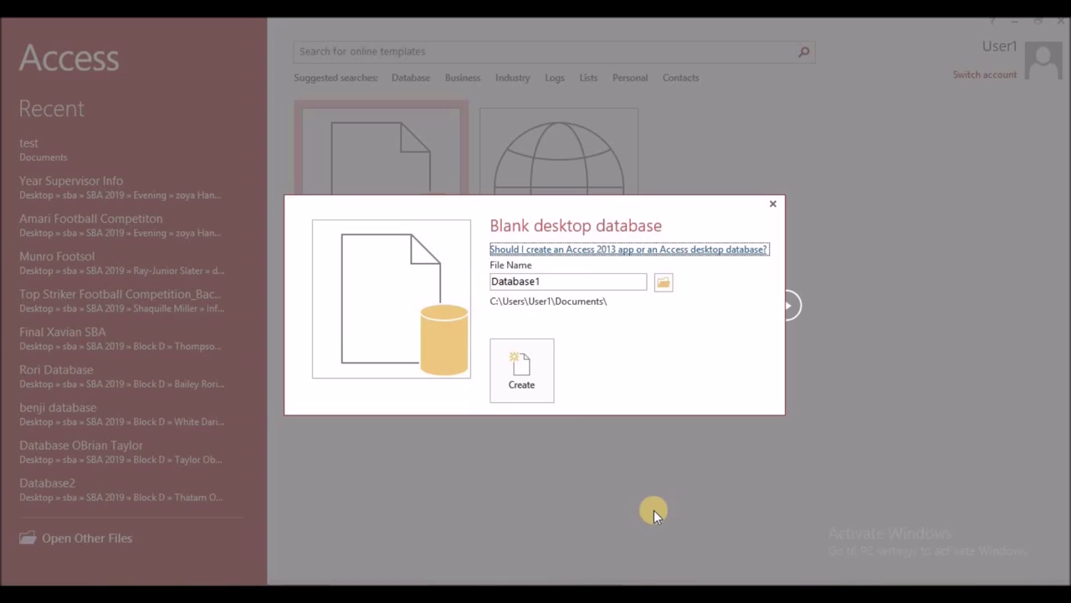
Create a blank desktop database named "Tropical Appliances Wholesalers".
double_click(543, 282)
text(tR)
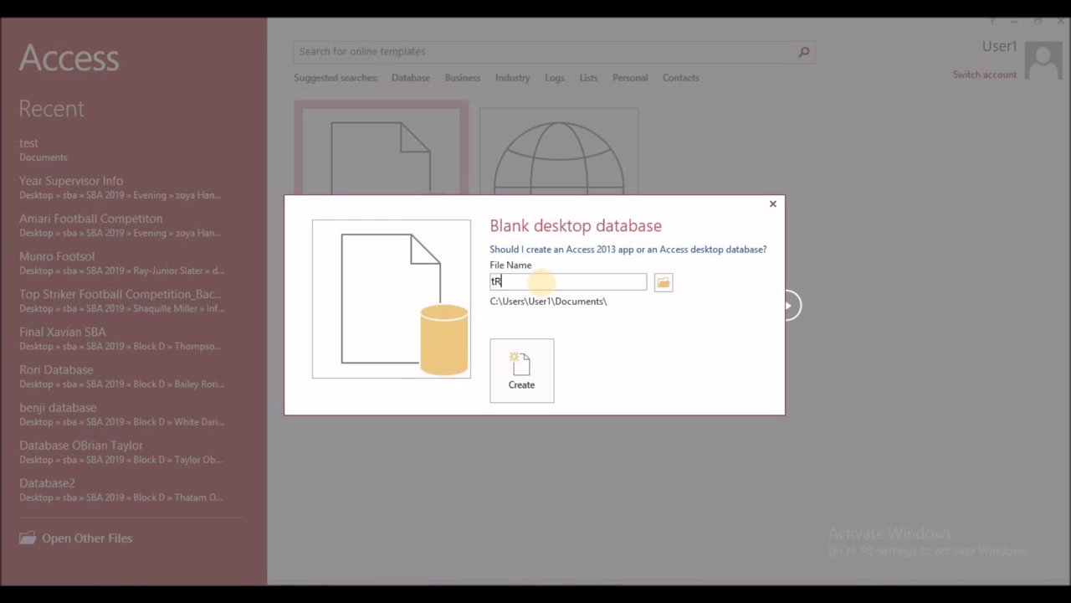
key(BackSpace)
key(BackSpace)
text(Tropical Appliances )
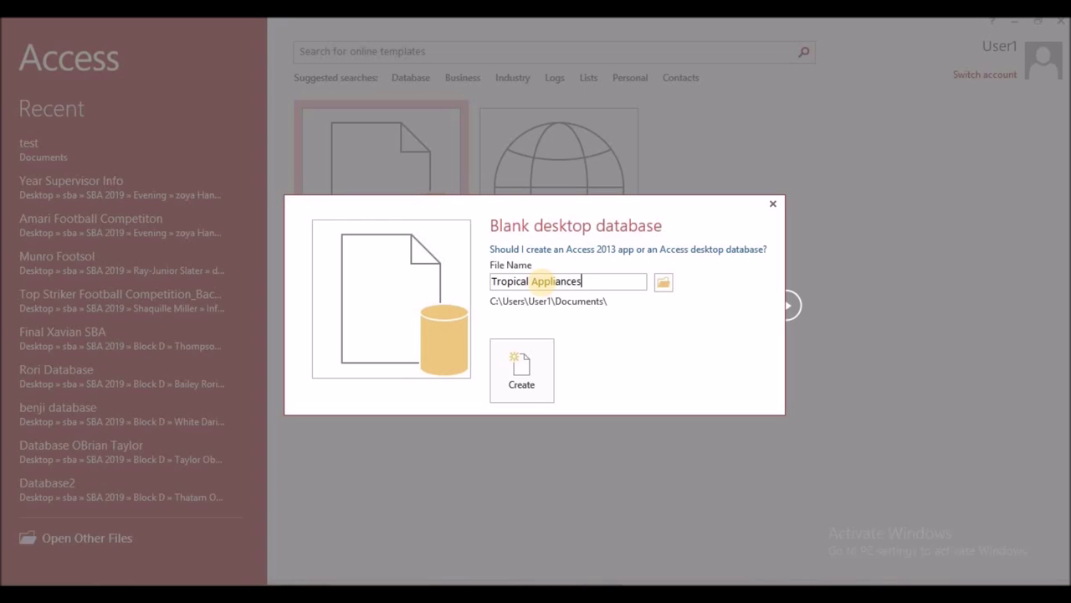
text(Wholesalers)
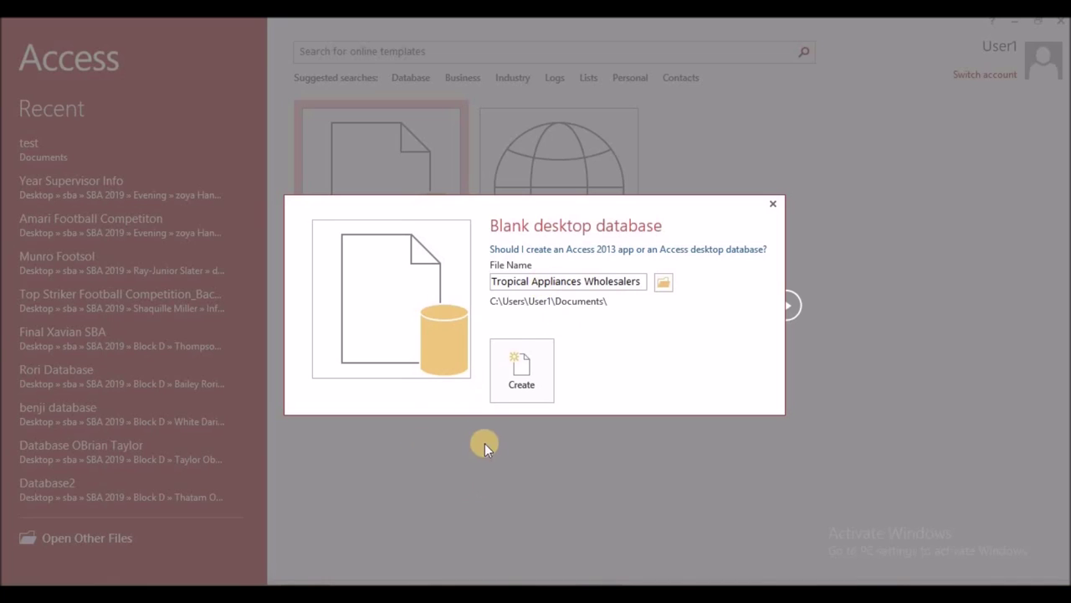
click(522, 381)
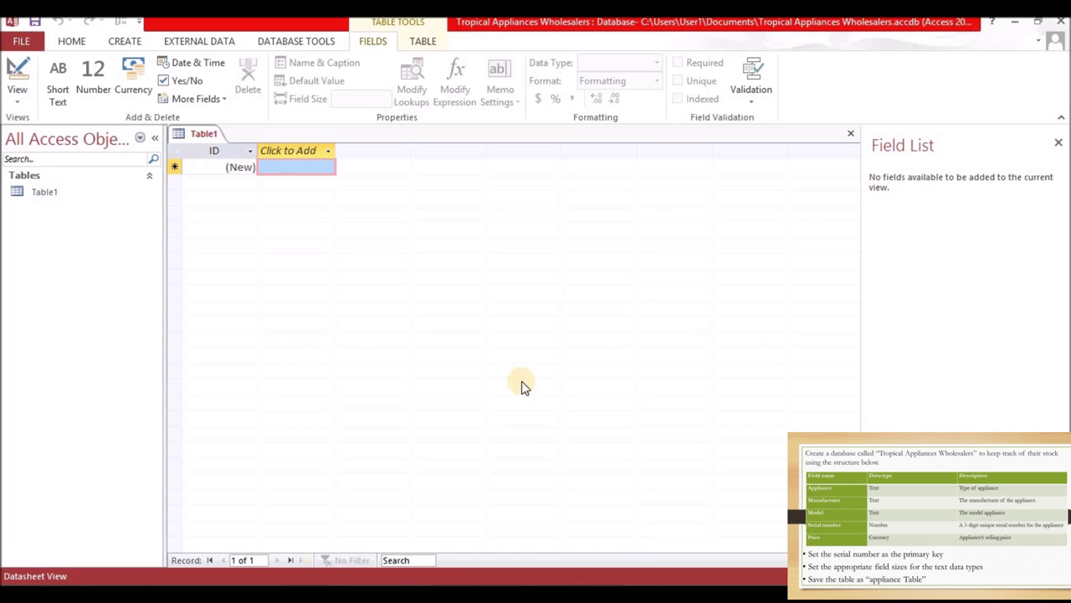
Start a new table in Design view and add an Appliances field as Short Text with the description "Type of Appliance".
click(122, 42)
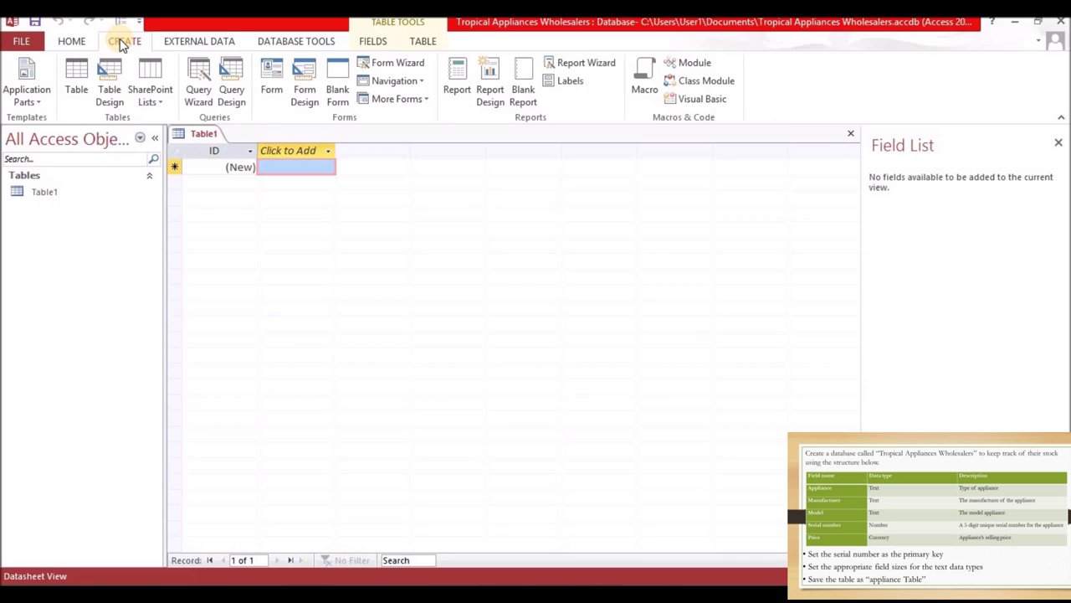
click(109, 81)
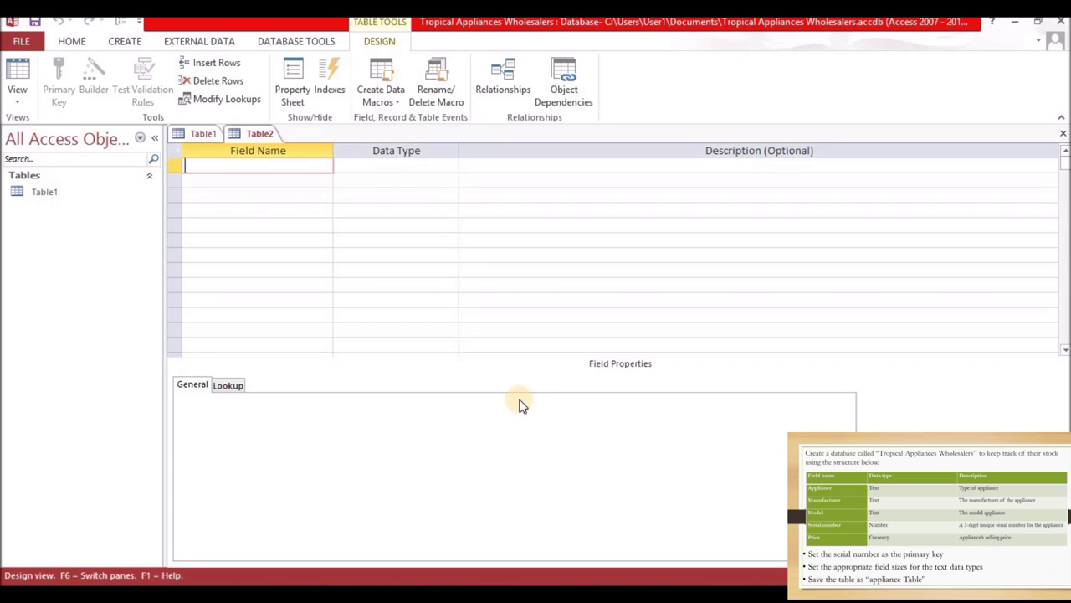
text(Appliances)
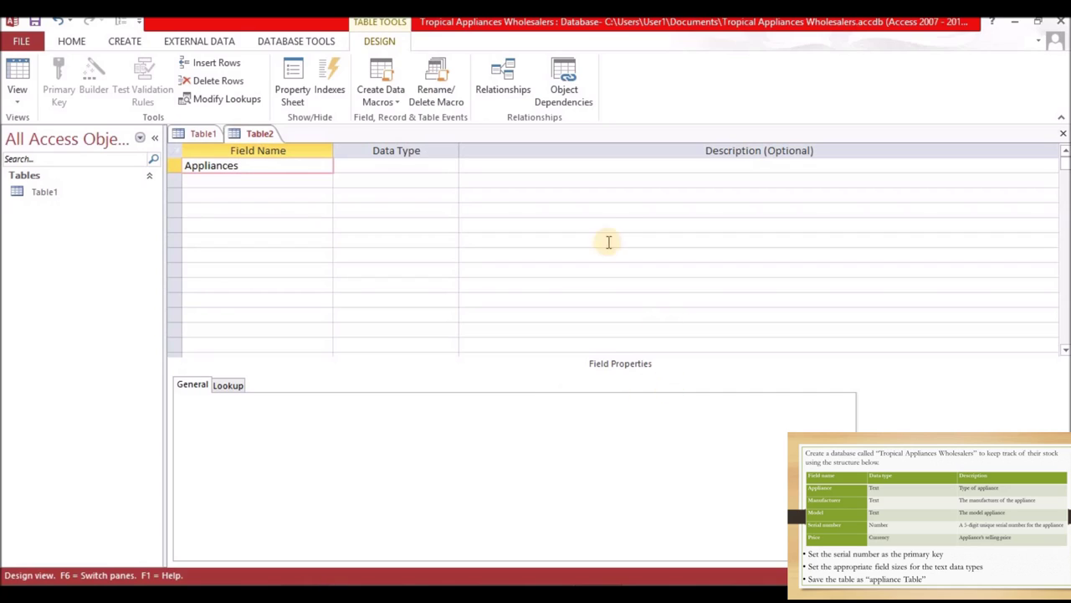
click(377, 163)
text(Currency)
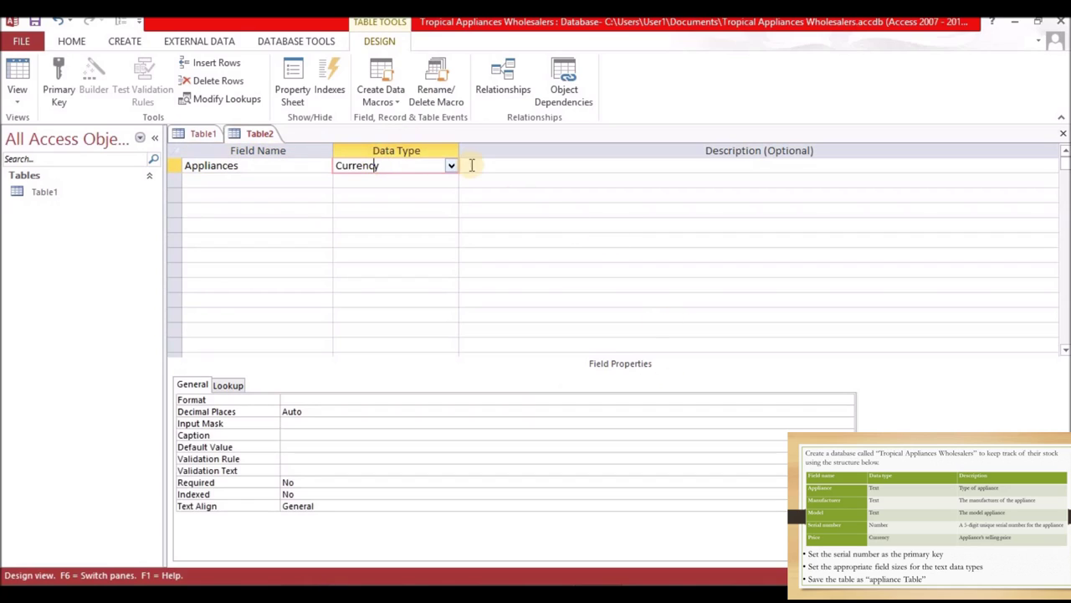
click(451, 168)
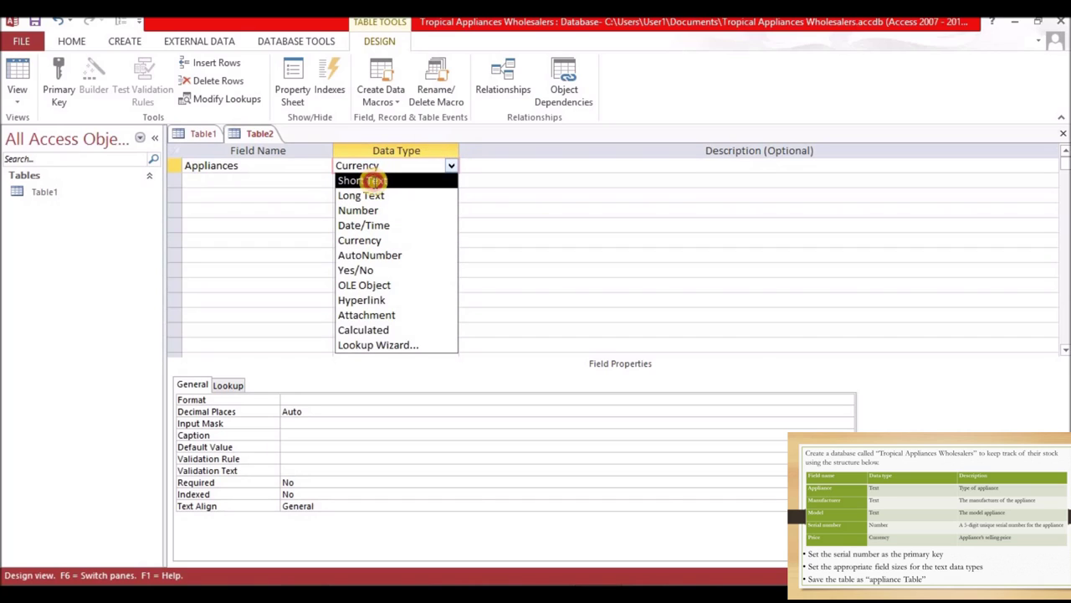
click(372, 180)
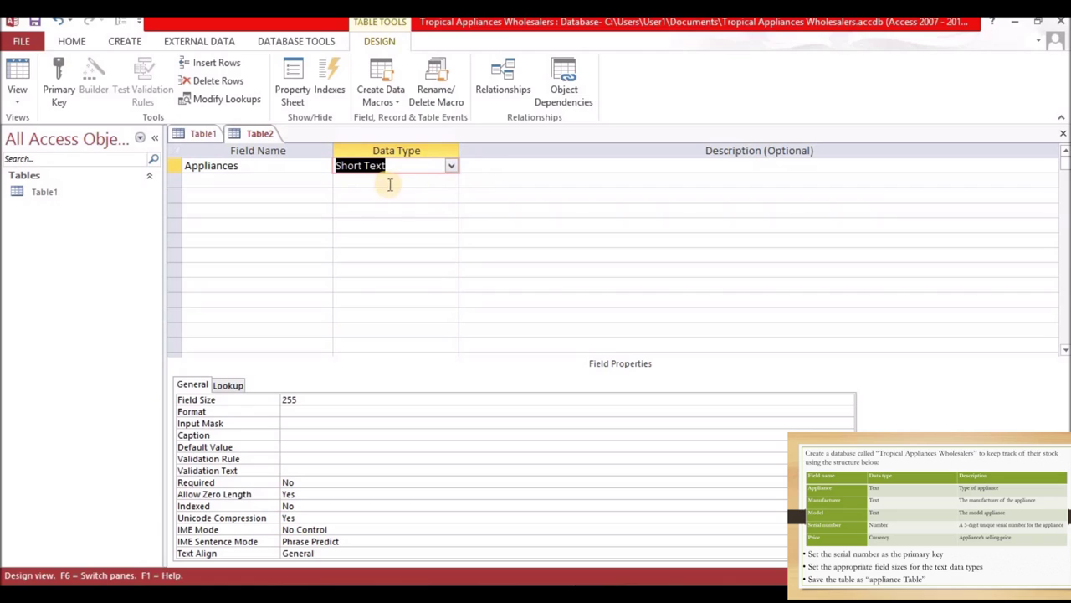
click(479, 165)
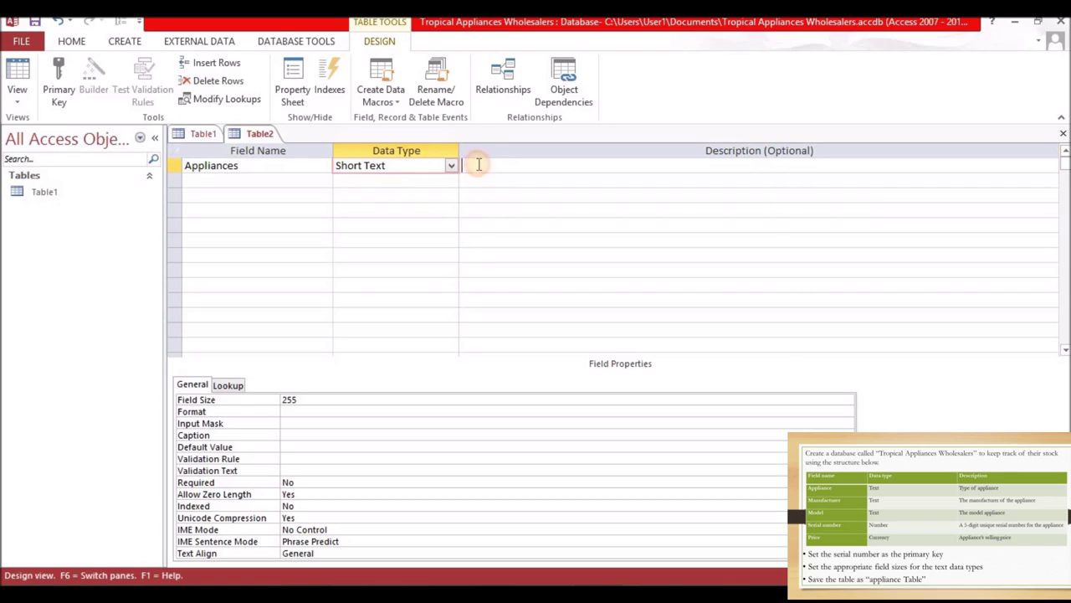
text(Type )
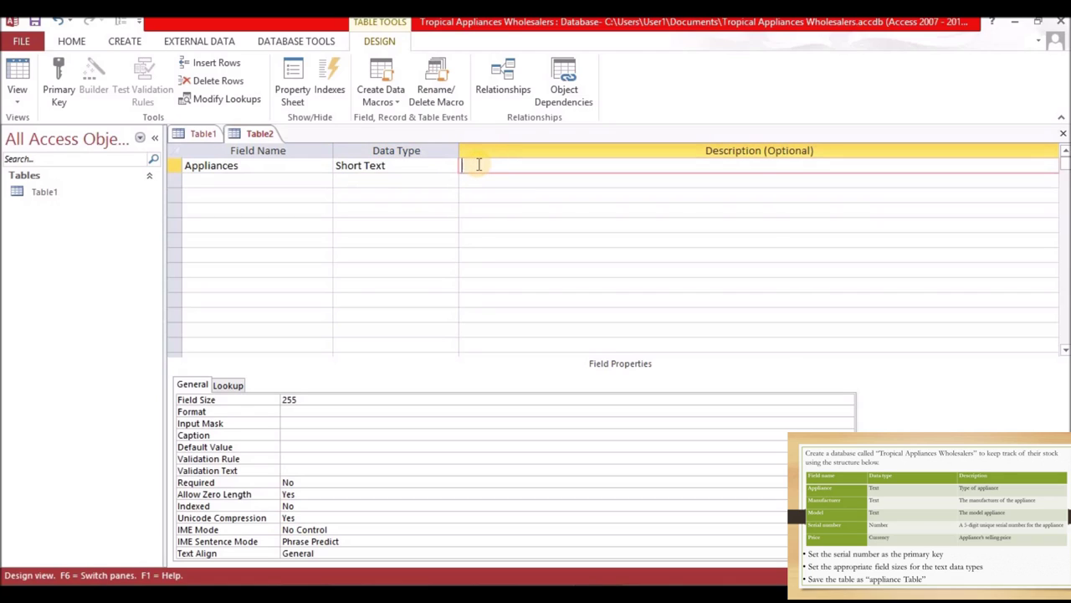
text(of Appliance)
click(505, 257)
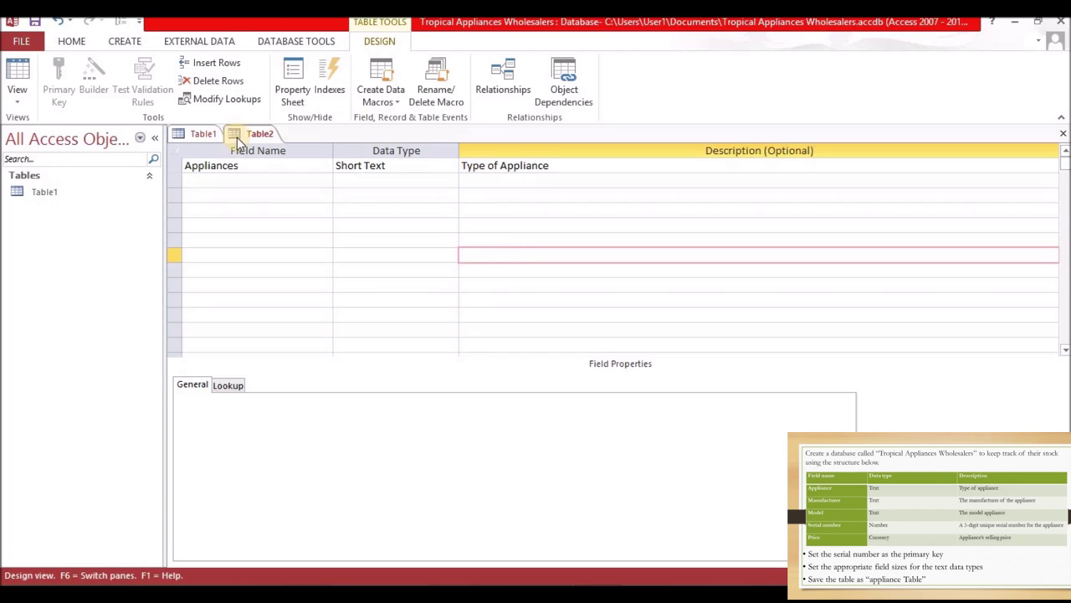
Add a Manufacturer field as Short Text with the description "the manufacturer of the appliance".
click(207, 182)
text(Manufacter)
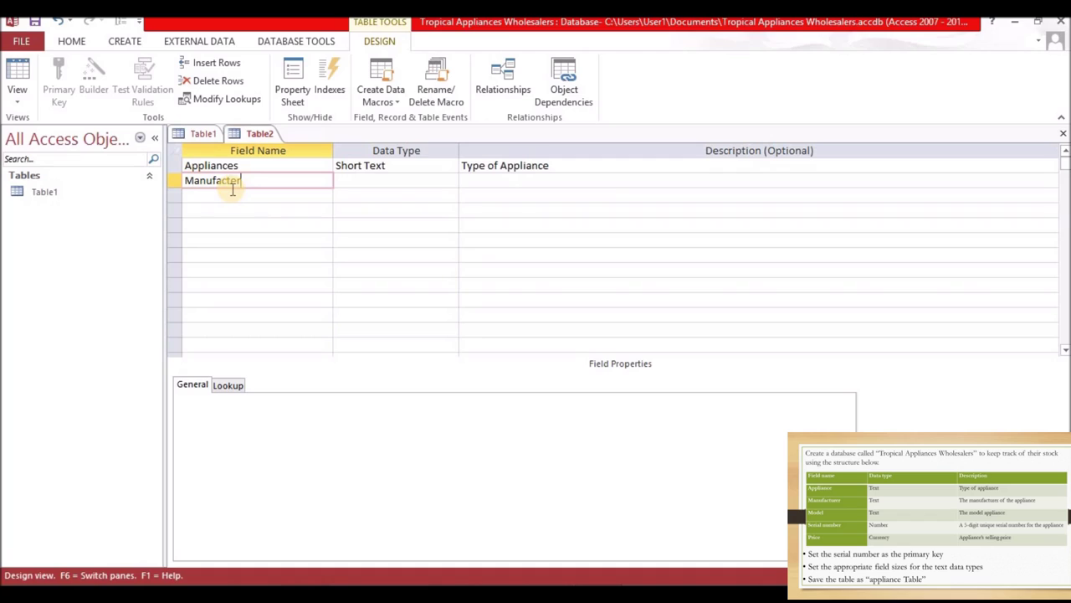
click(233, 184)
text(ur)
click(366, 185)
text(Curre)
click(451, 180)
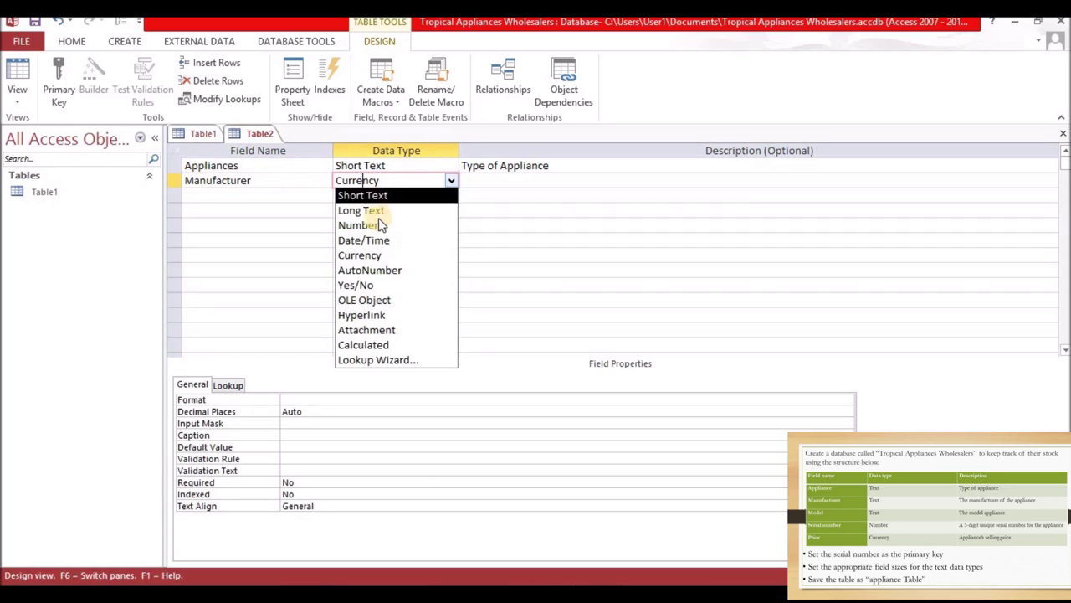
click(376, 195)
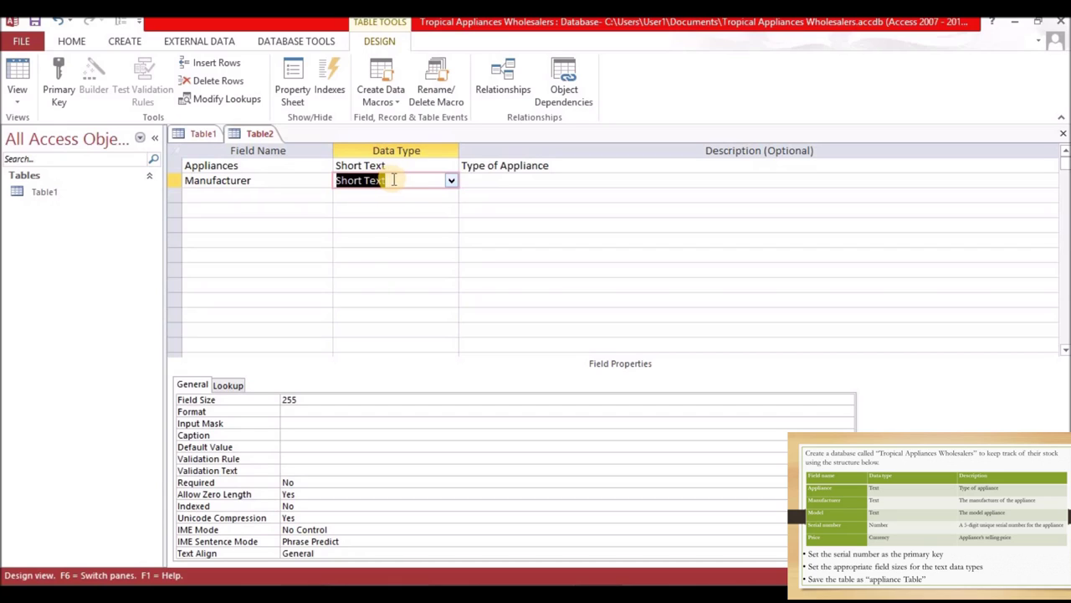
click(482, 180)
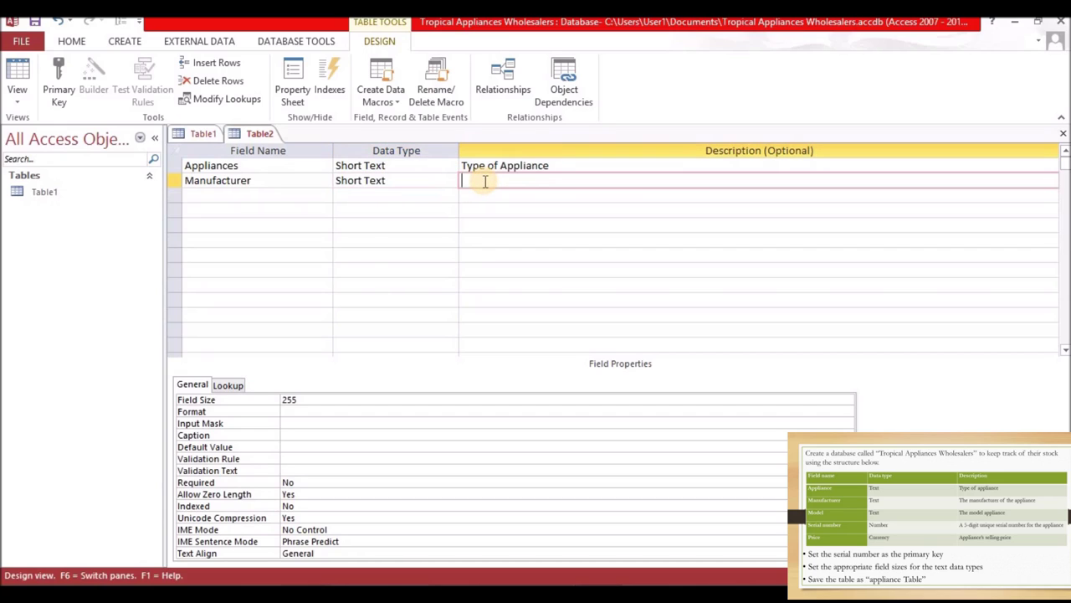
text(the manufacturer of the ap)
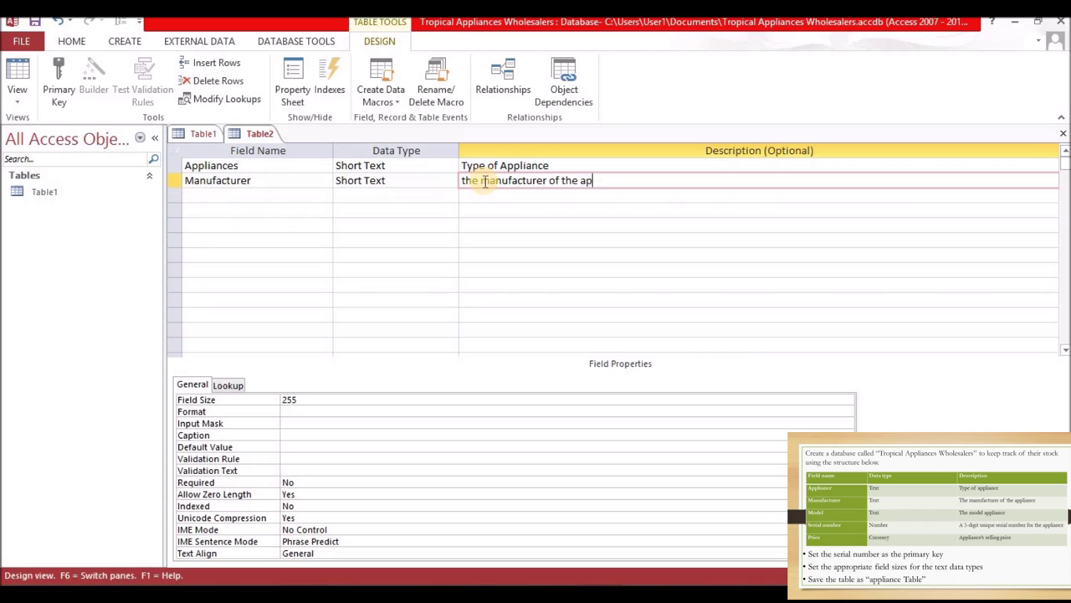
text(pliance)
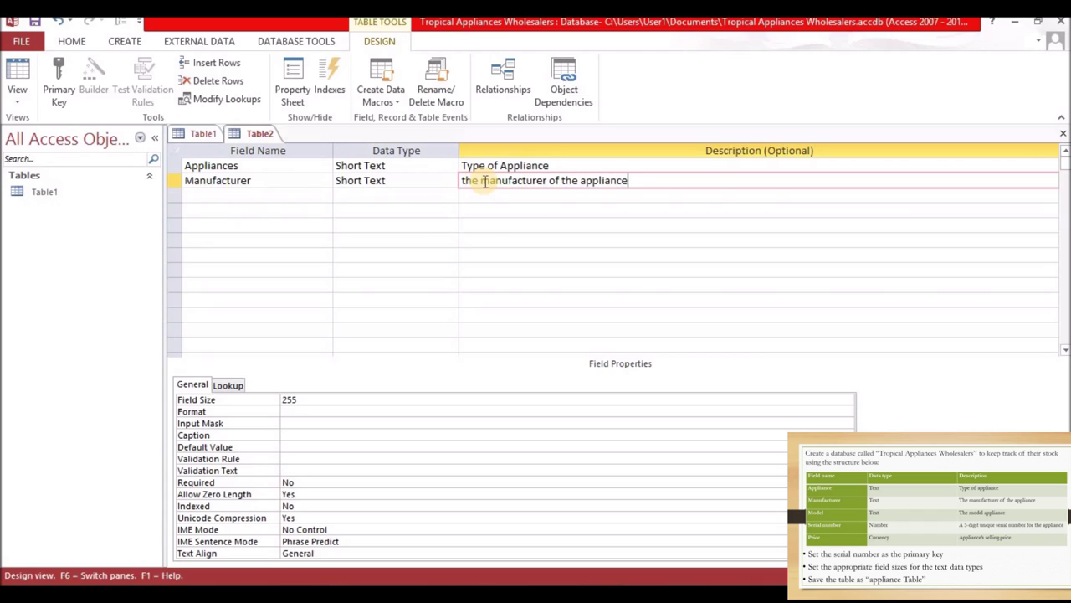
Add a Model field as Short Text with the description "The model appliance".
click(244, 194)
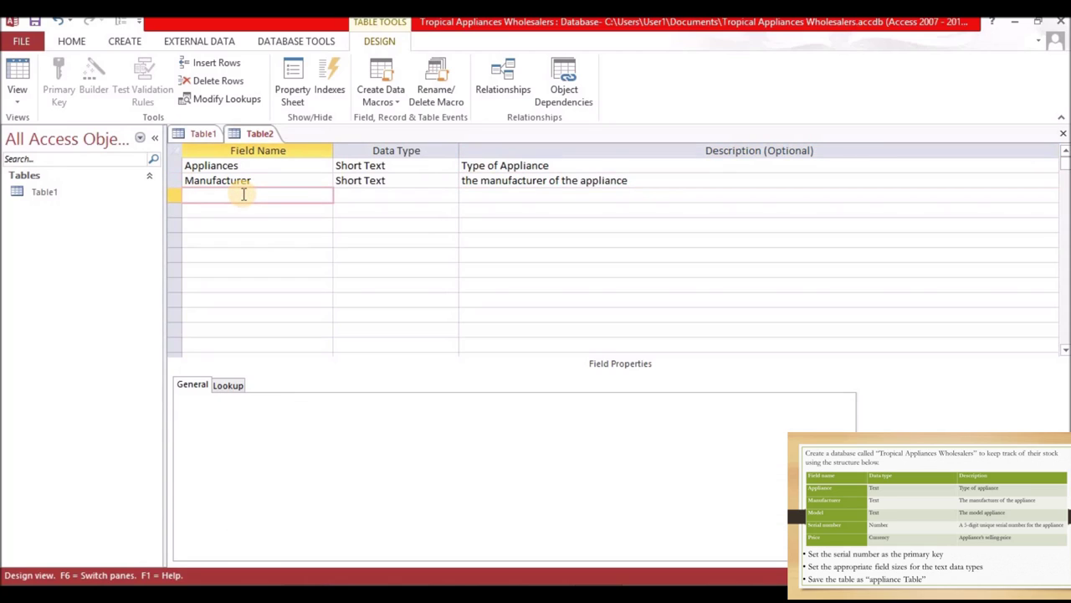
text(Model)
click(367, 190)
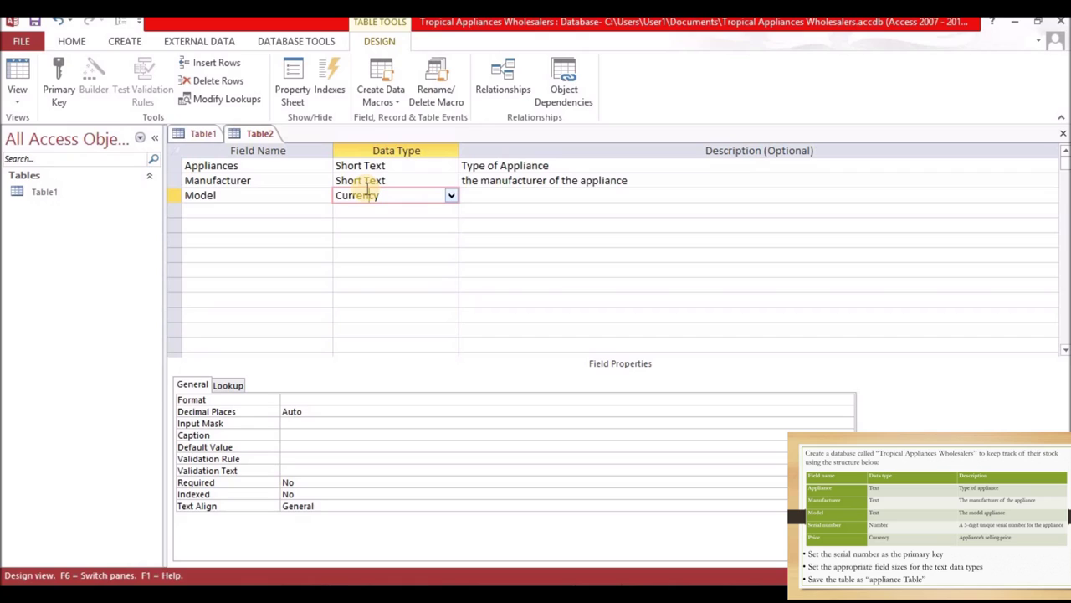
click(451, 196)
click(360, 210)
click(477, 197)
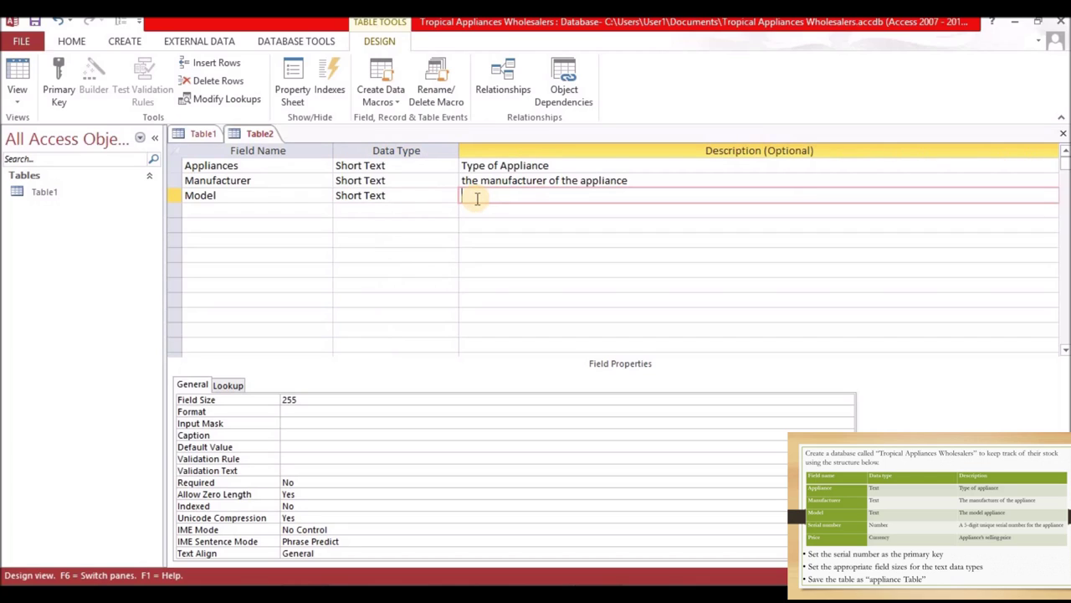
text(The model appliance)
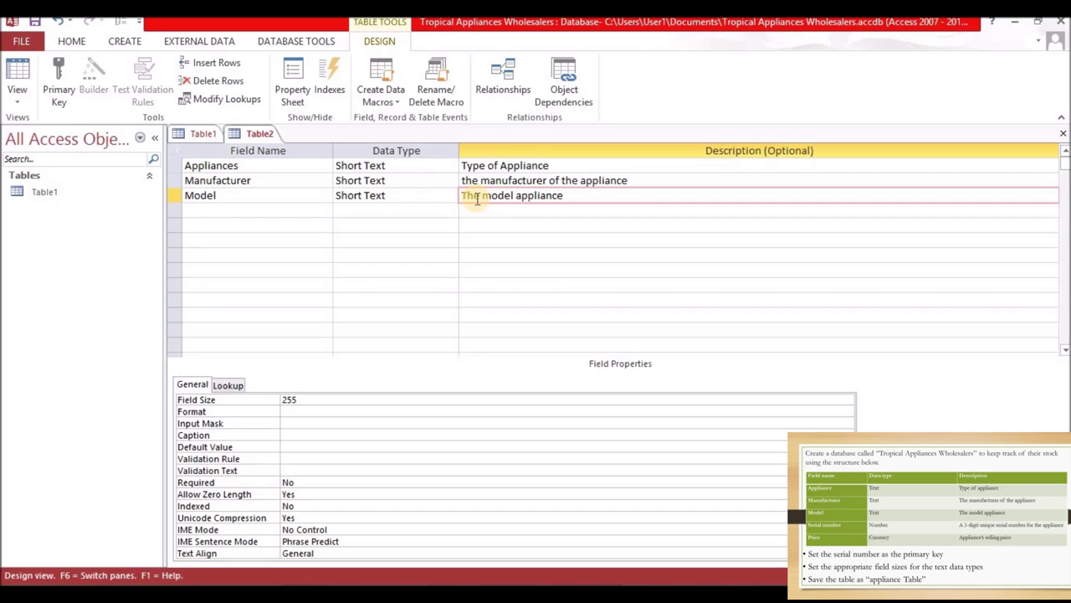
Add a Serial Number field of type Number with the description "A 5-digit unique serial numberfor the appliance".
click(267, 215)
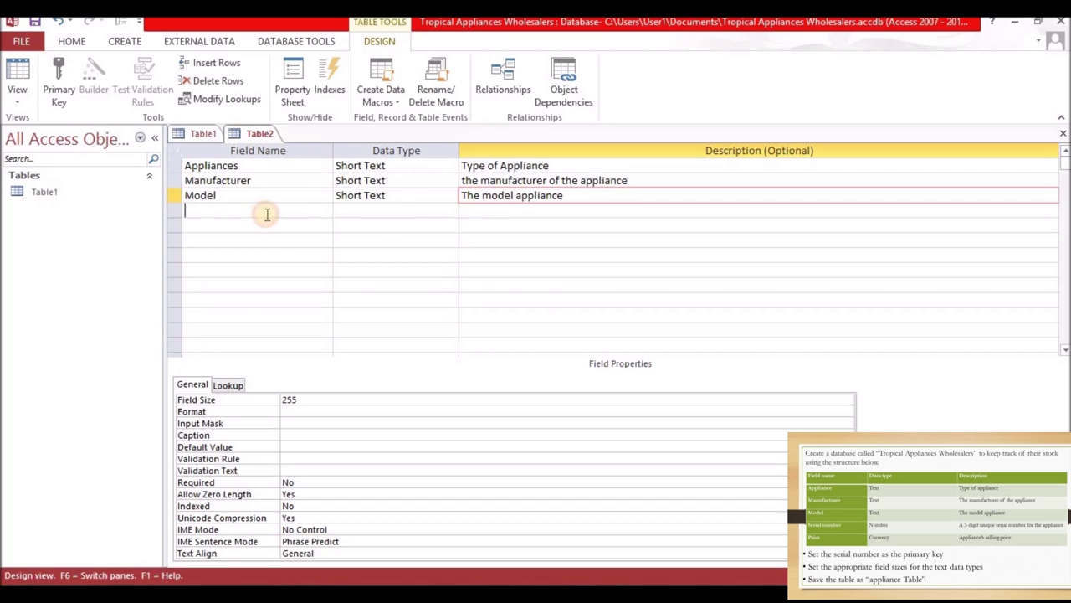
text(Serial )
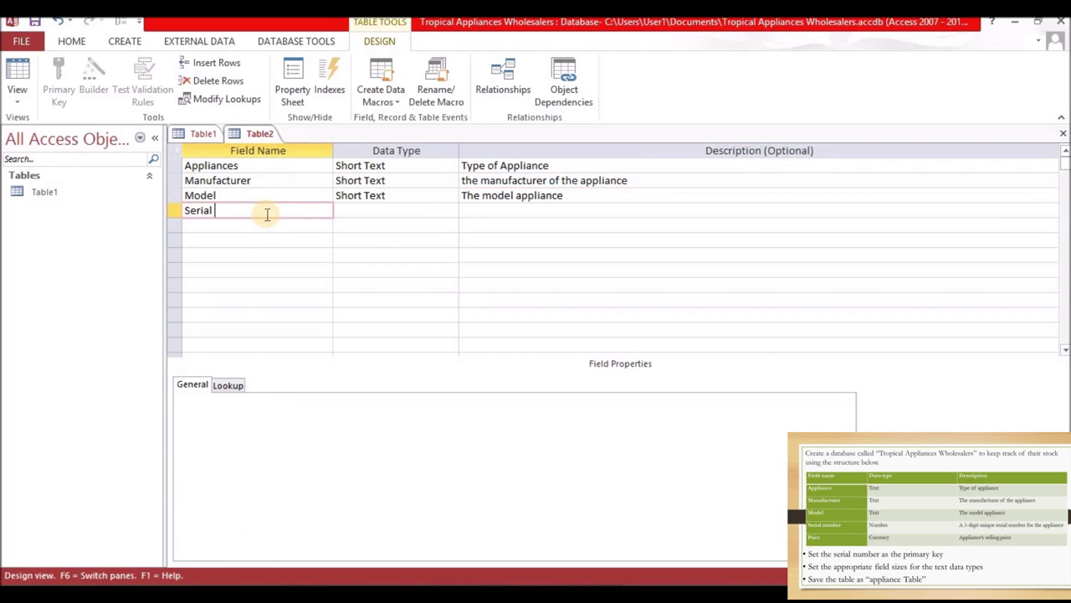
text(Number)
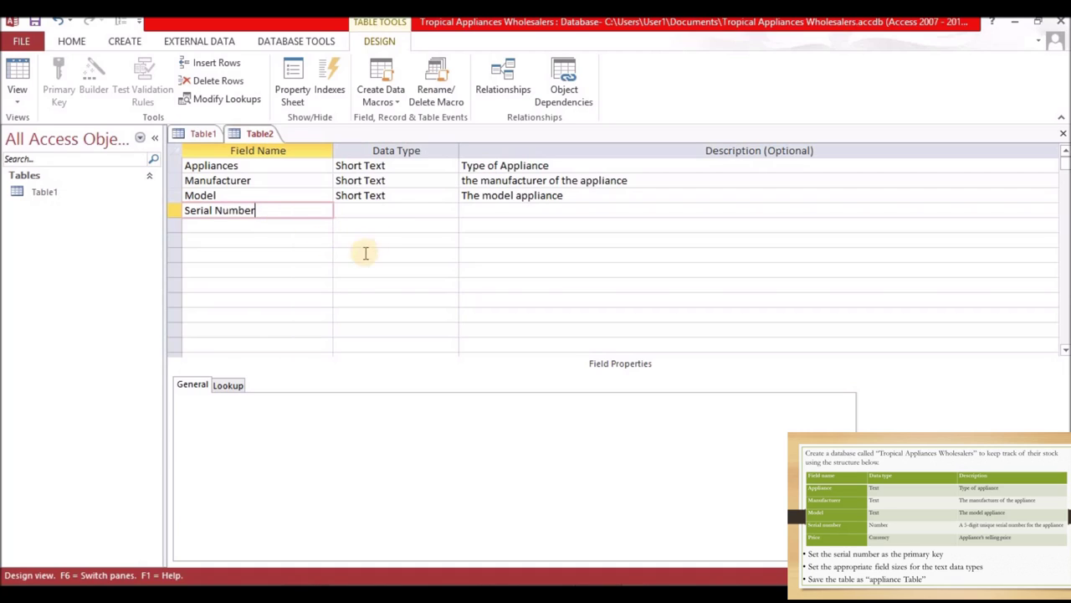
click(375, 210)
text(Currency)
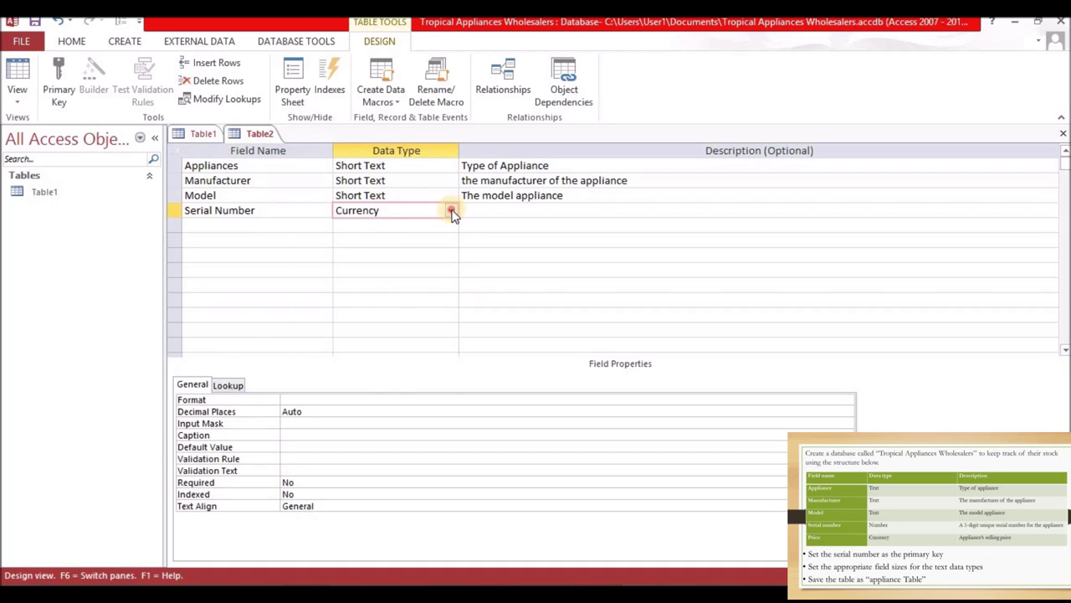
click(452, 211)
click(360, 256)
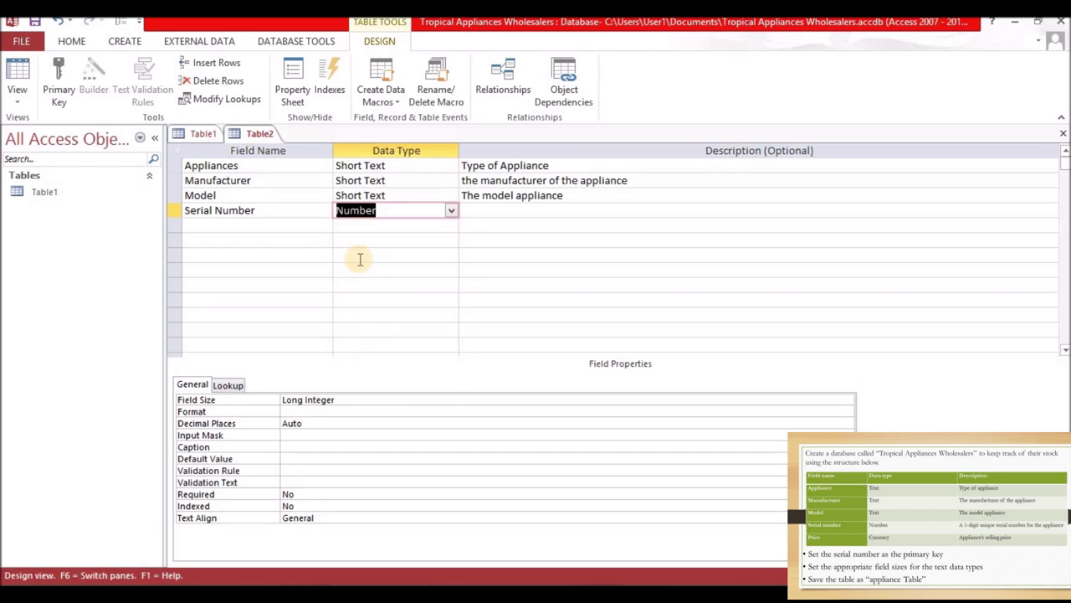
click(477, 213)
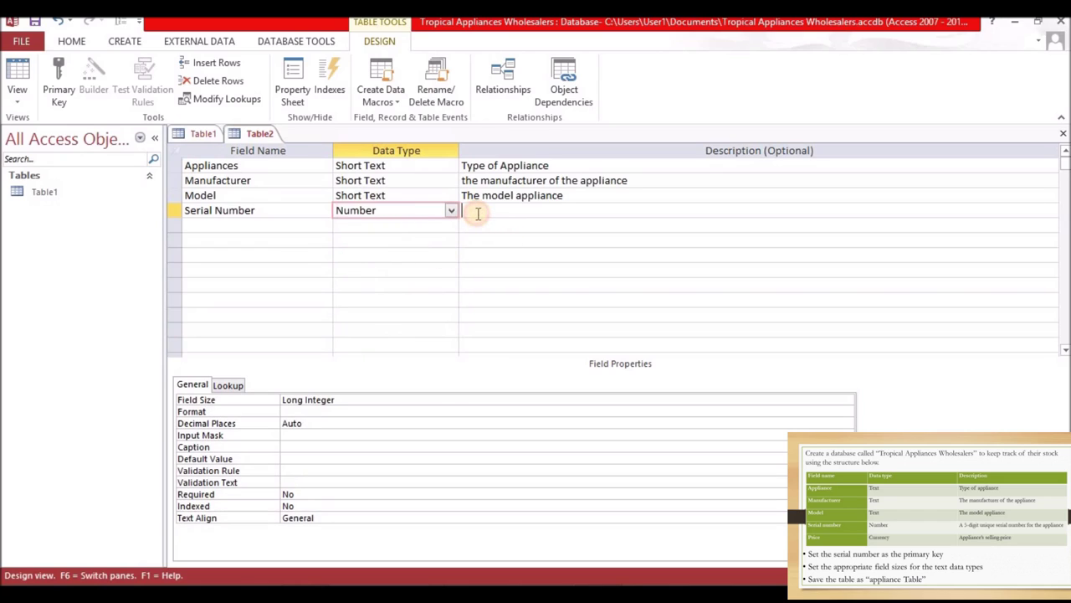
text(A)
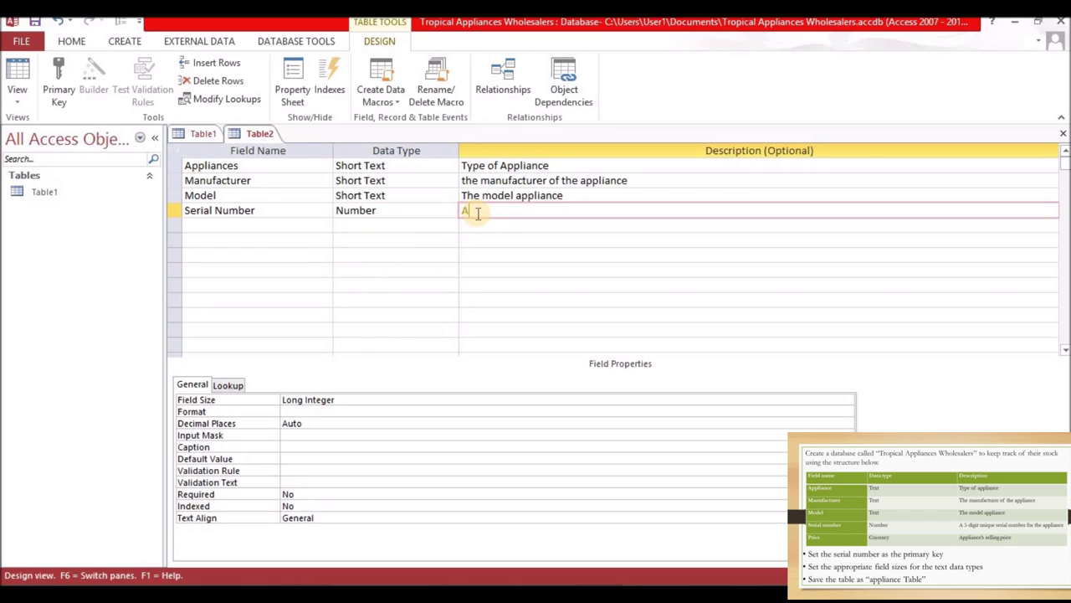
text( 5-digit unique serial)
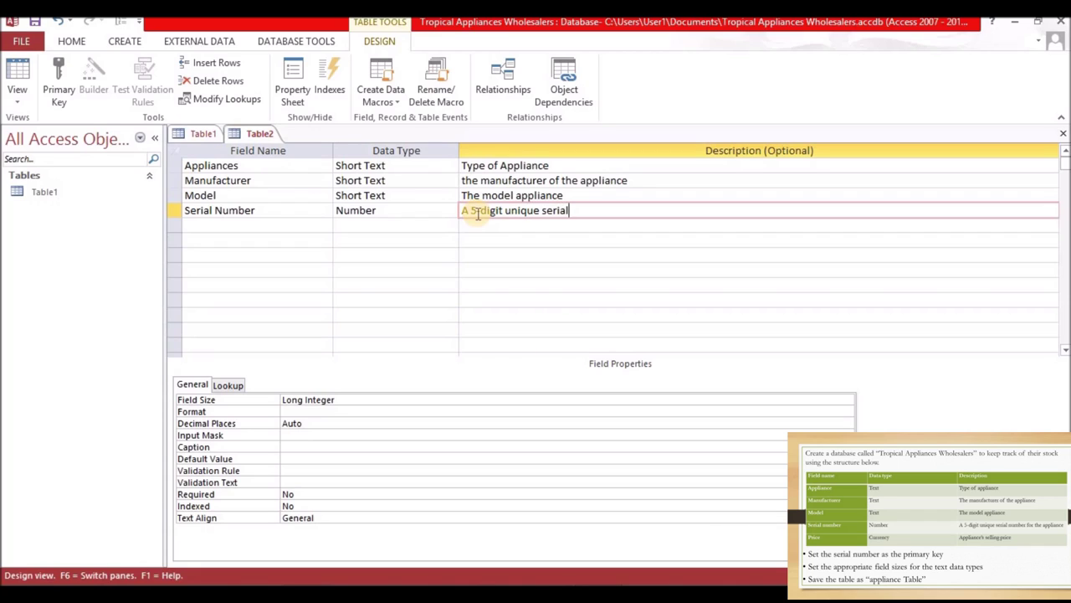
text( numberfor the appliance)
Add a Price field of type Currency with the description "Aplliance's selling price".
click(200, 226)
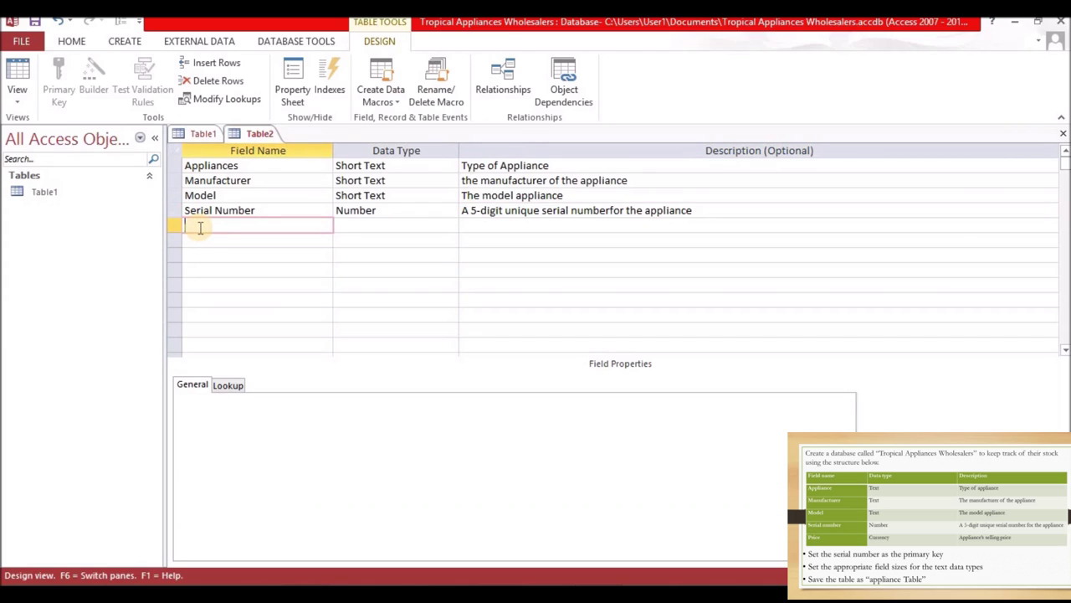
text(Price)
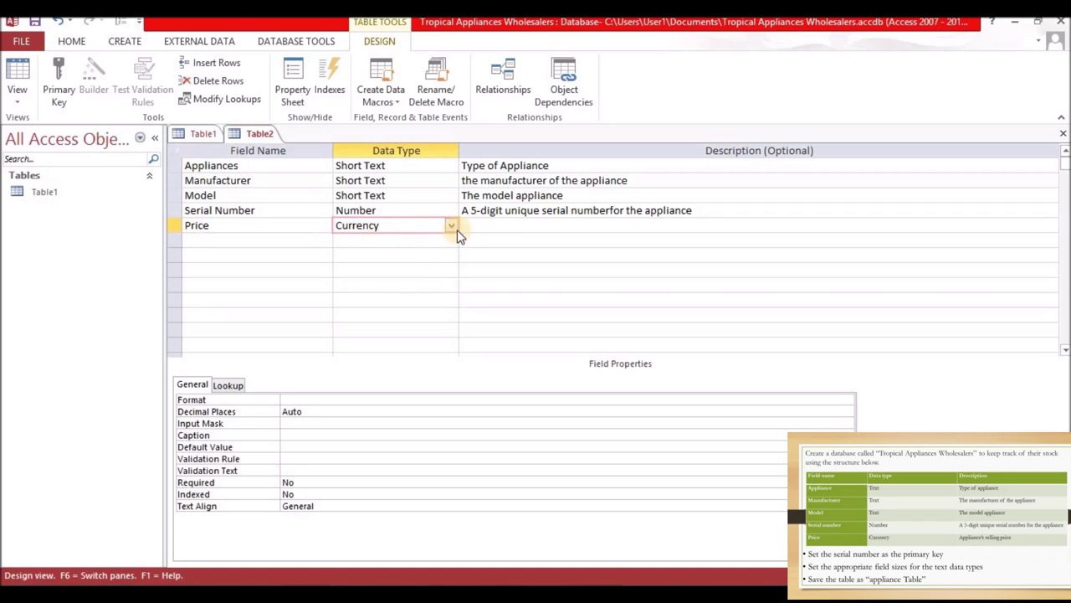
click(482, 225)
text(Ap)
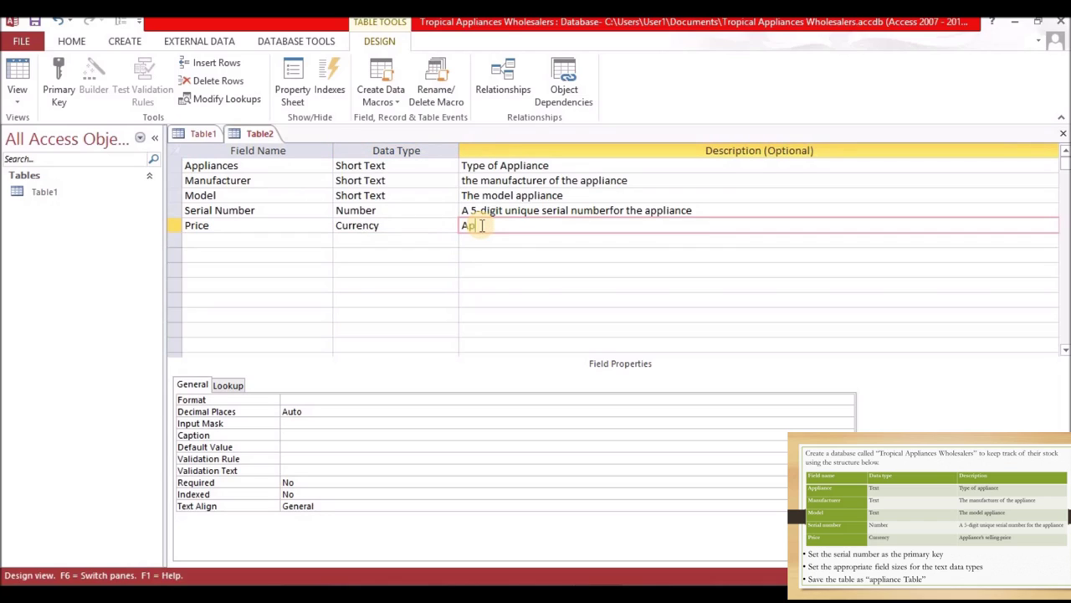
text(pliance's selling price)
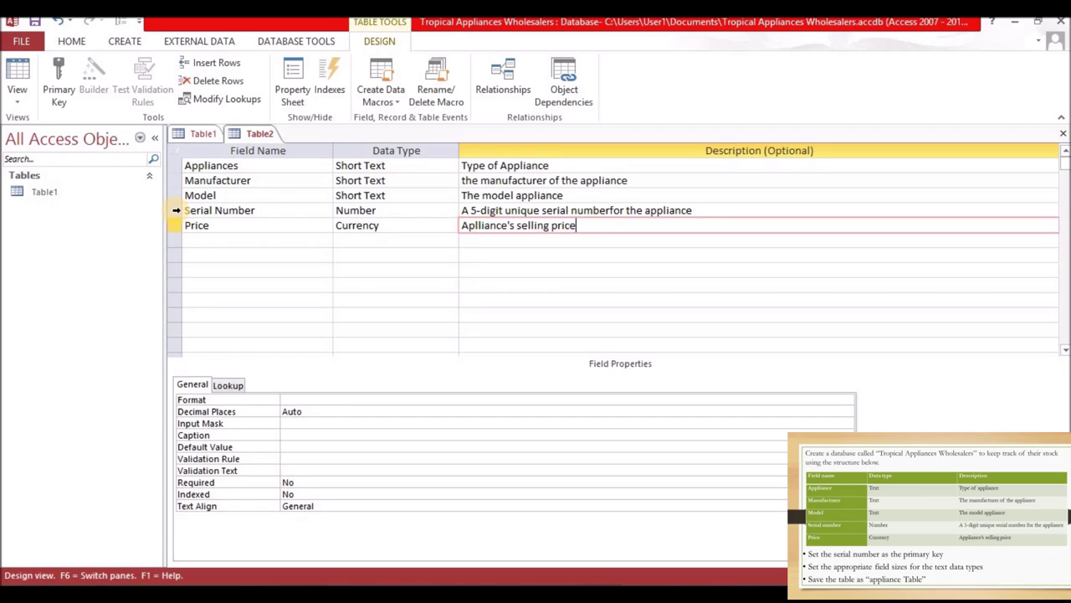
Set the Serial Number field as the table's primary key.
click(177, 211)
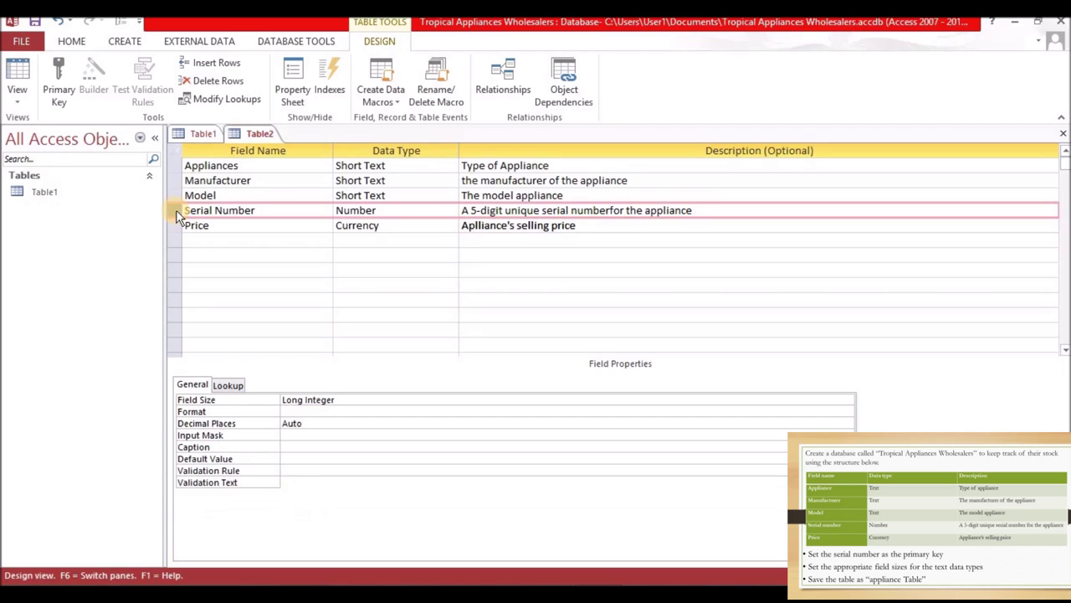
click(59, 92)
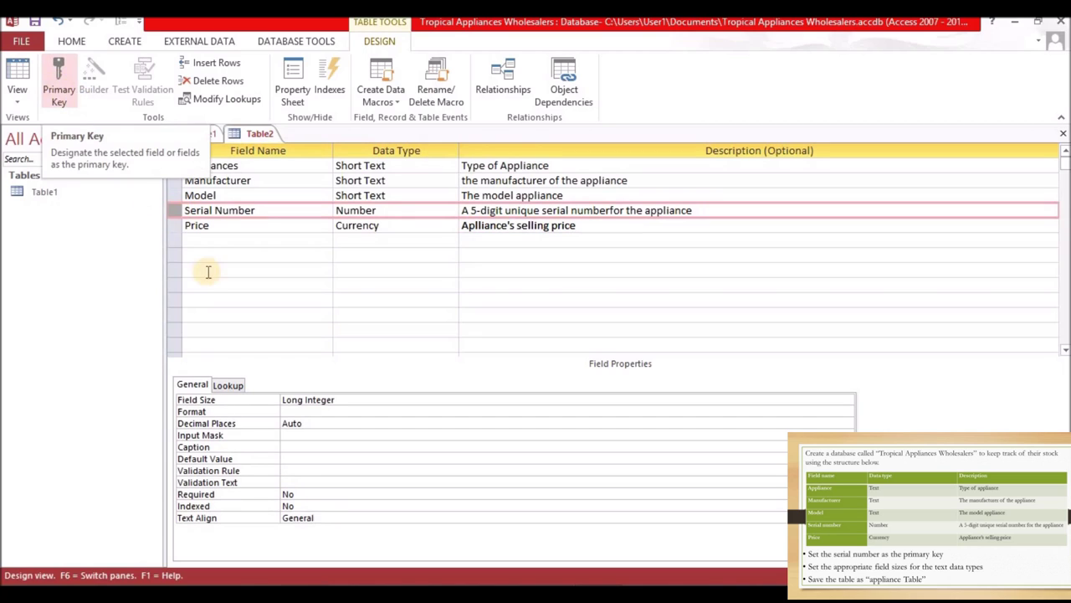
right_click(177, 217)
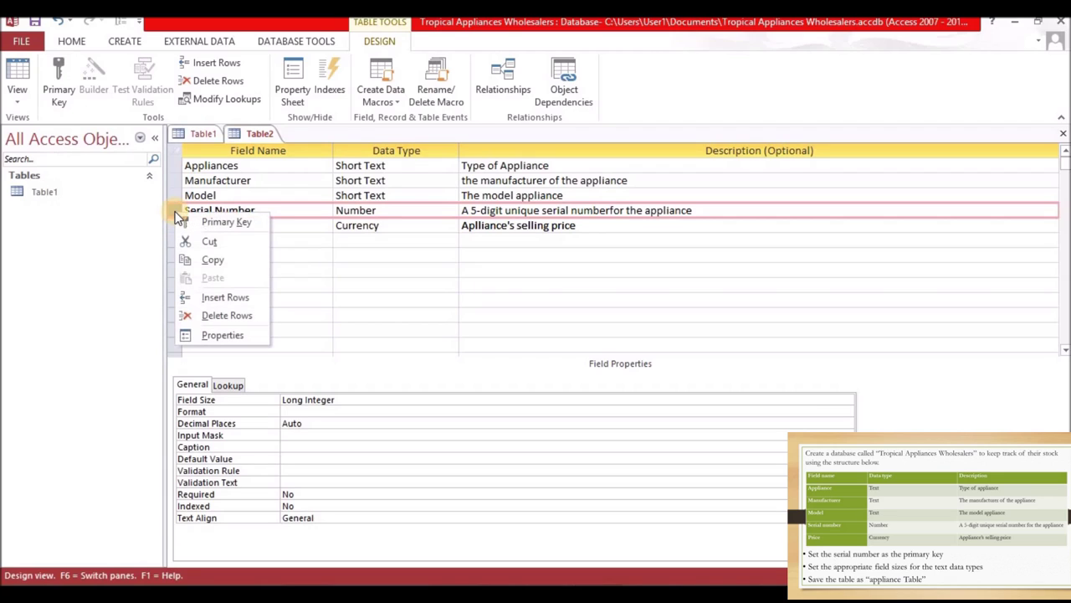
click(214, 222)
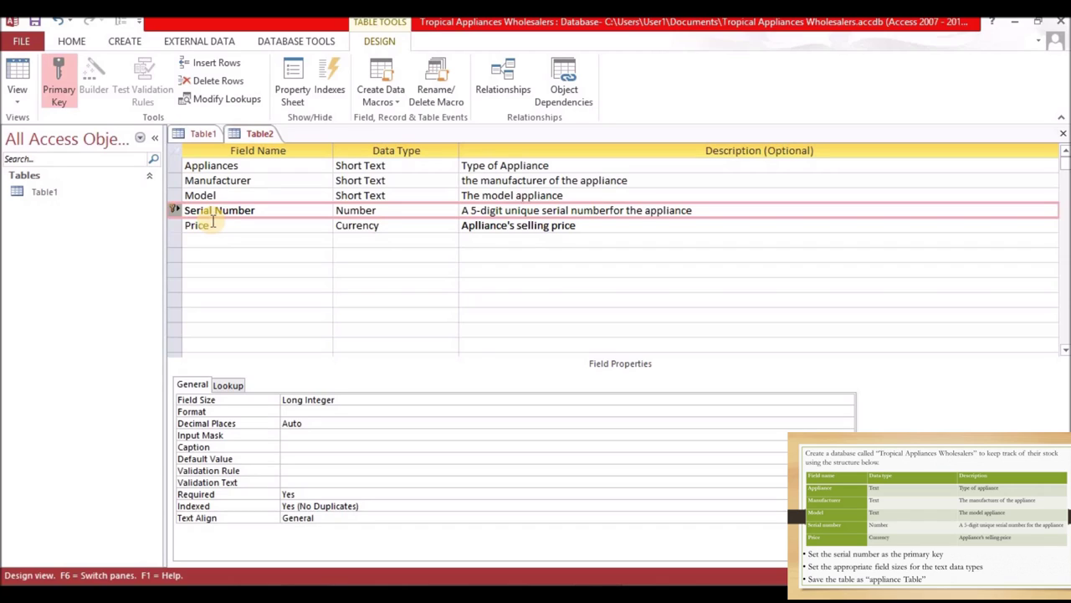
Set the field size of the Appliances field to 50.
click(355, 166)
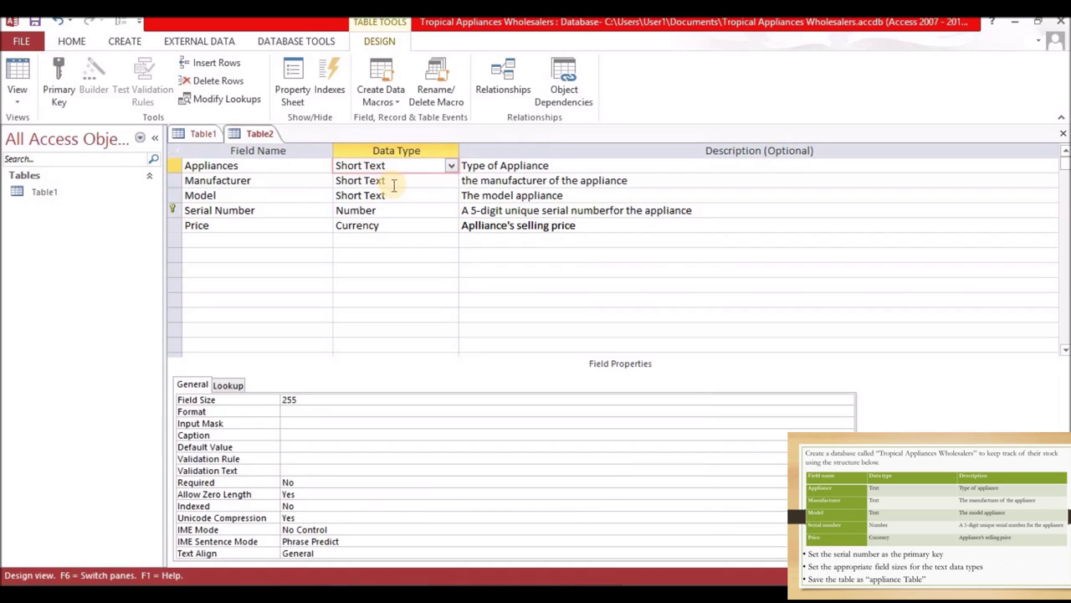
click(198, 166)
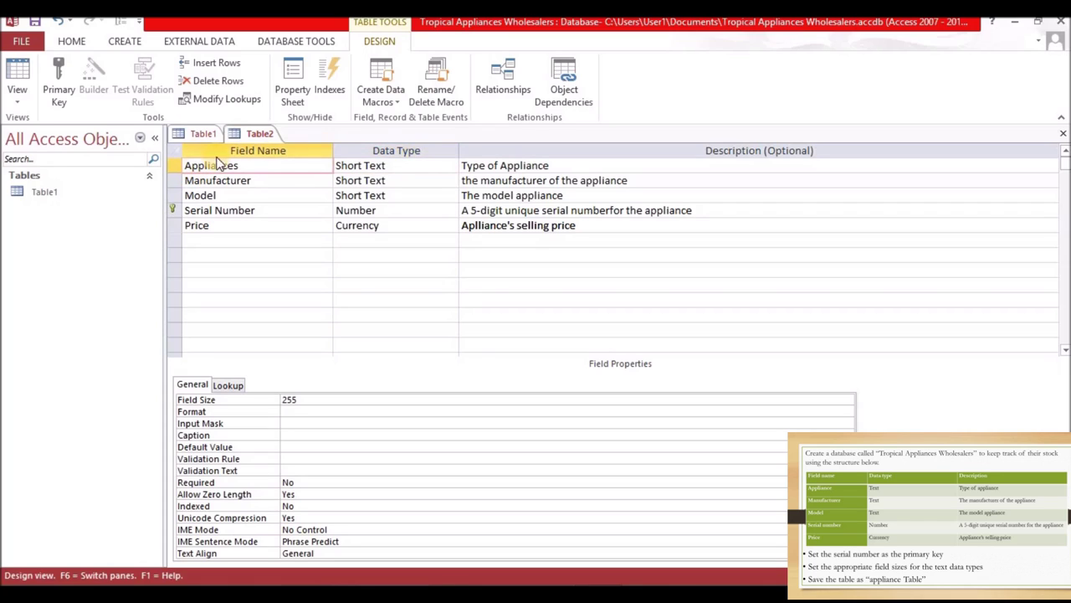
click(495, 166)
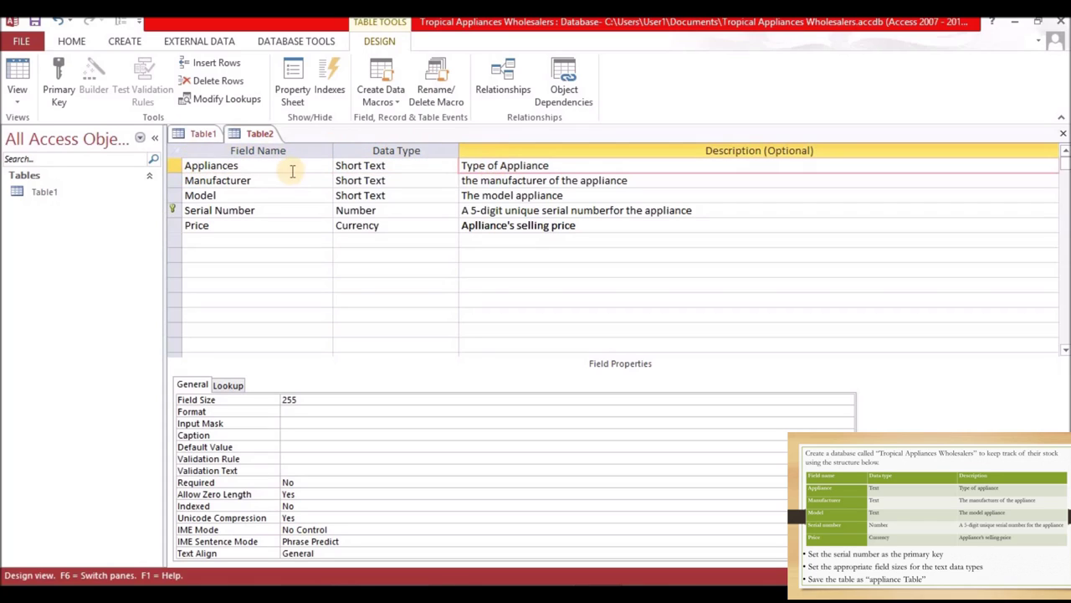
click(202, 166)
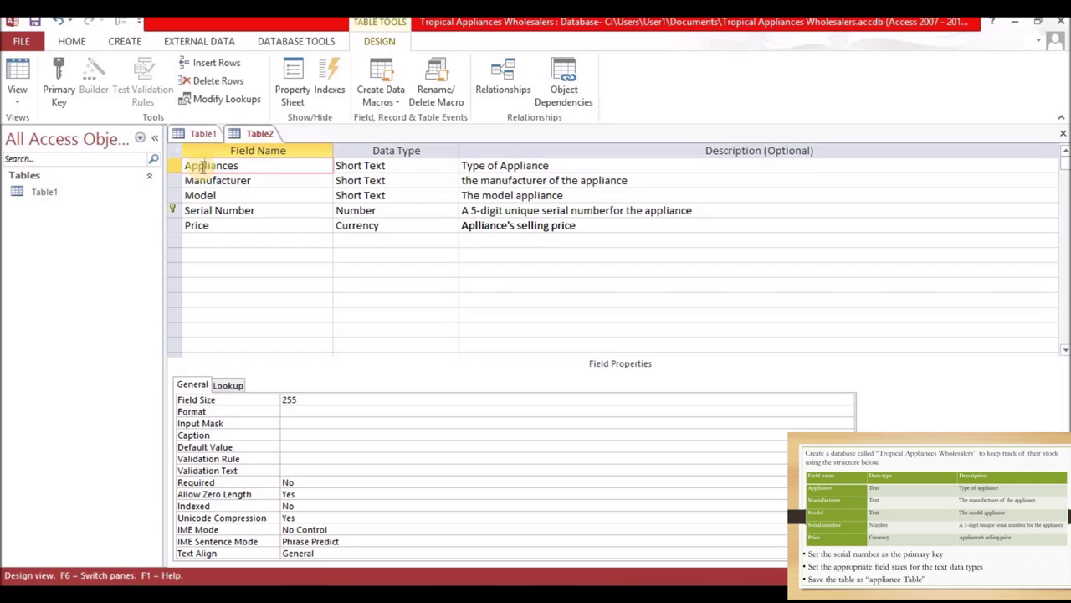
click(340, 402)
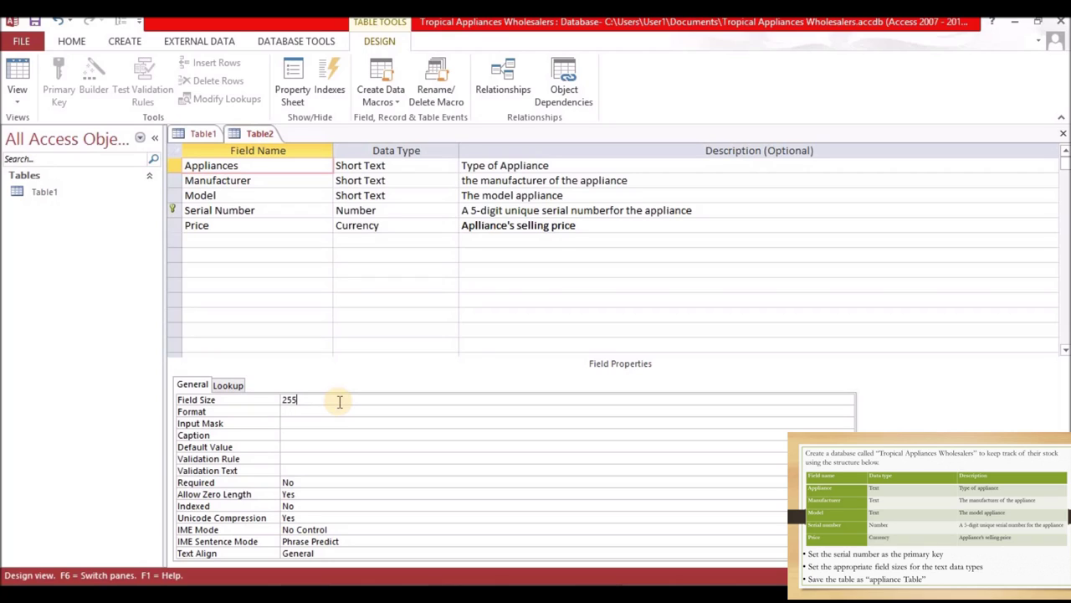
key(BackSpace)
key(BackSpace)
key(BackSpace)
text(50)
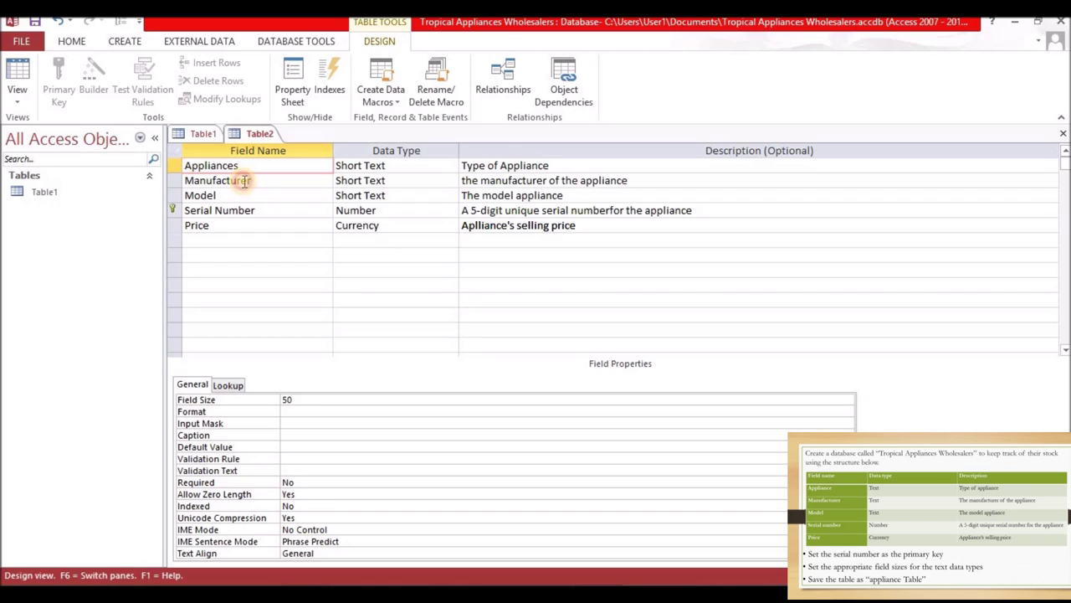
Set the field size of the Manufacturer field to 70.
click(242, 180)
click(317, 405)
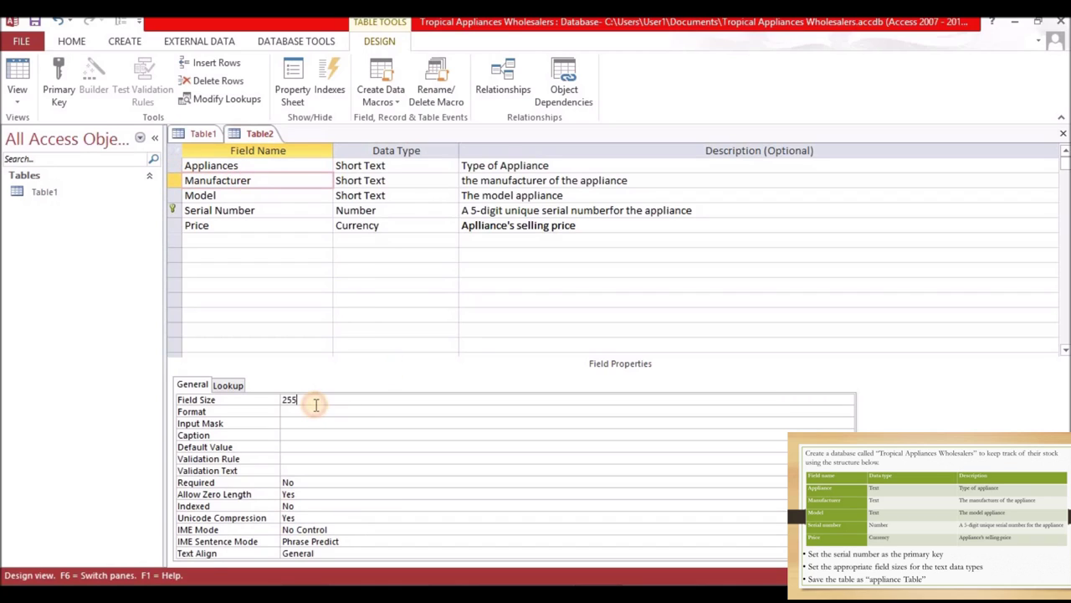
key(BackSpace)
key(BackSpace)
key(BackSpace)
text(70)
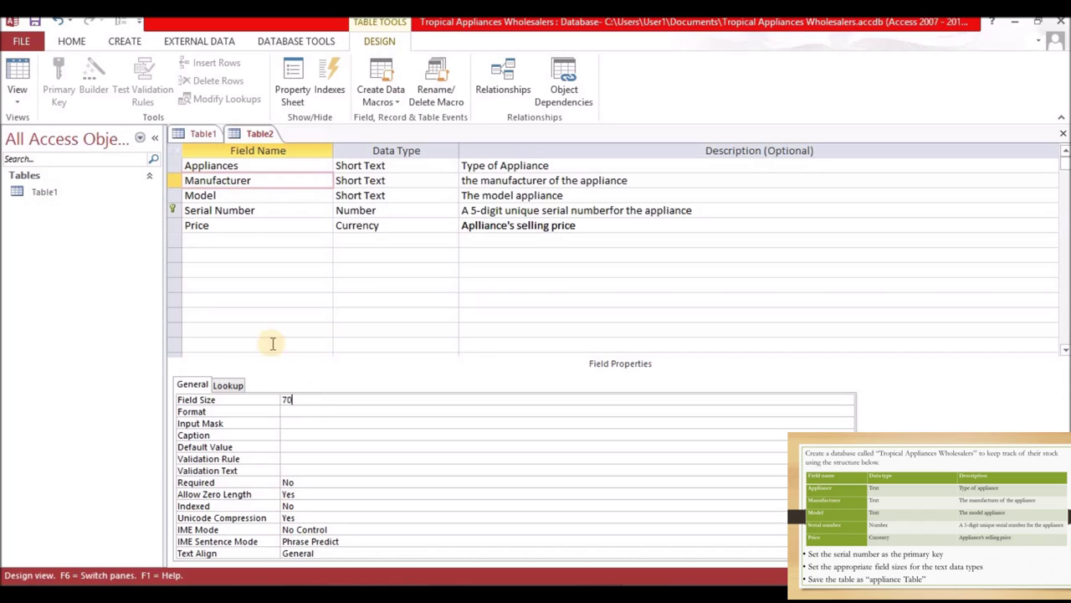
Set the field size of the Model field to 50.
click(213, 196)
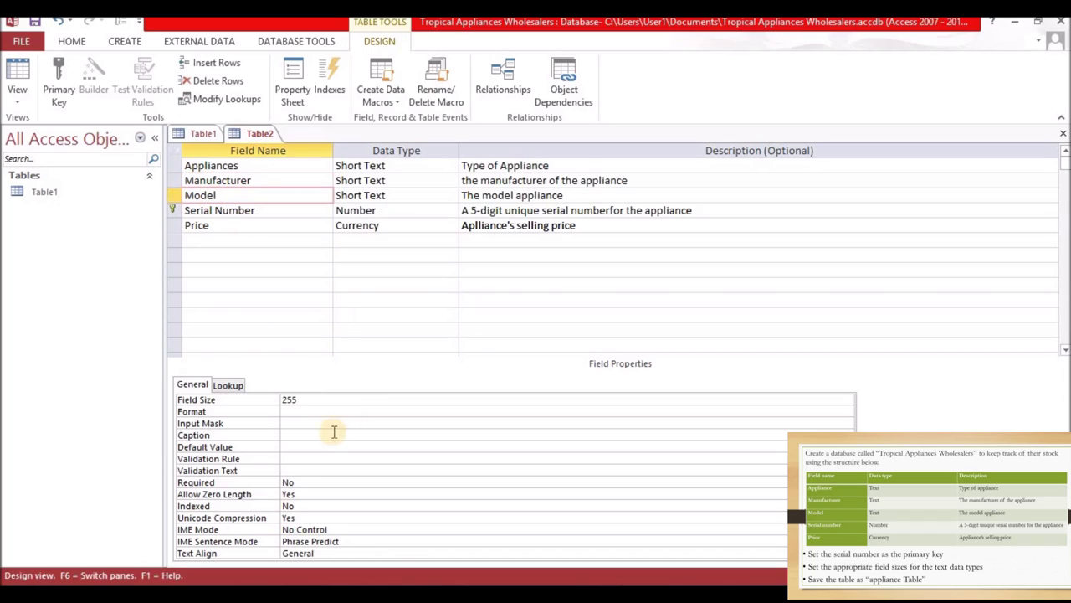
click(306, 399)
key(BackSpace)
key(BackSpace)
key(BackSpace)
text(50)
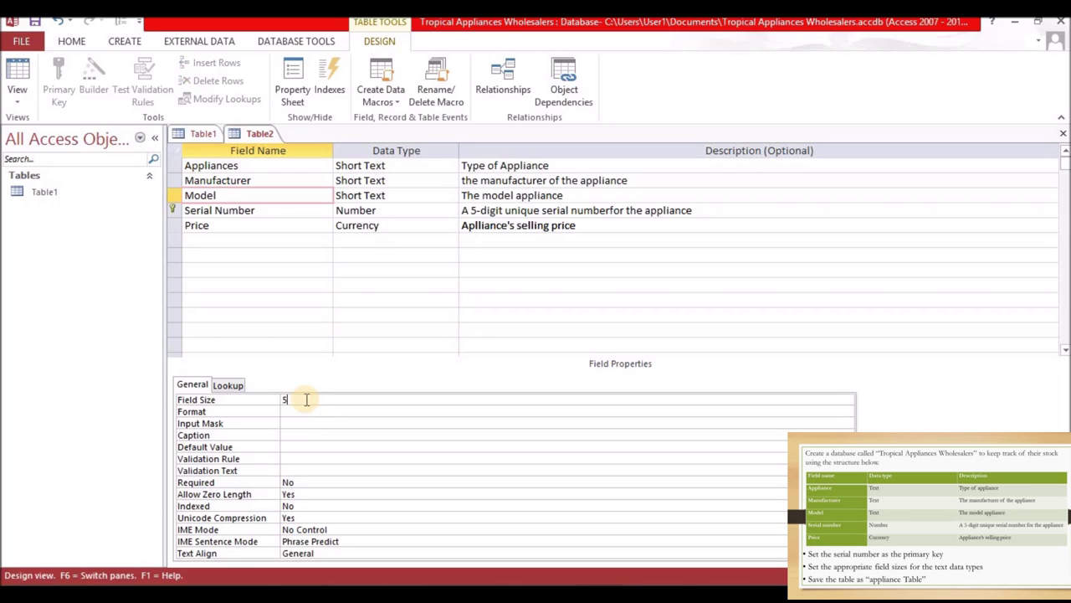
click(358, 299)
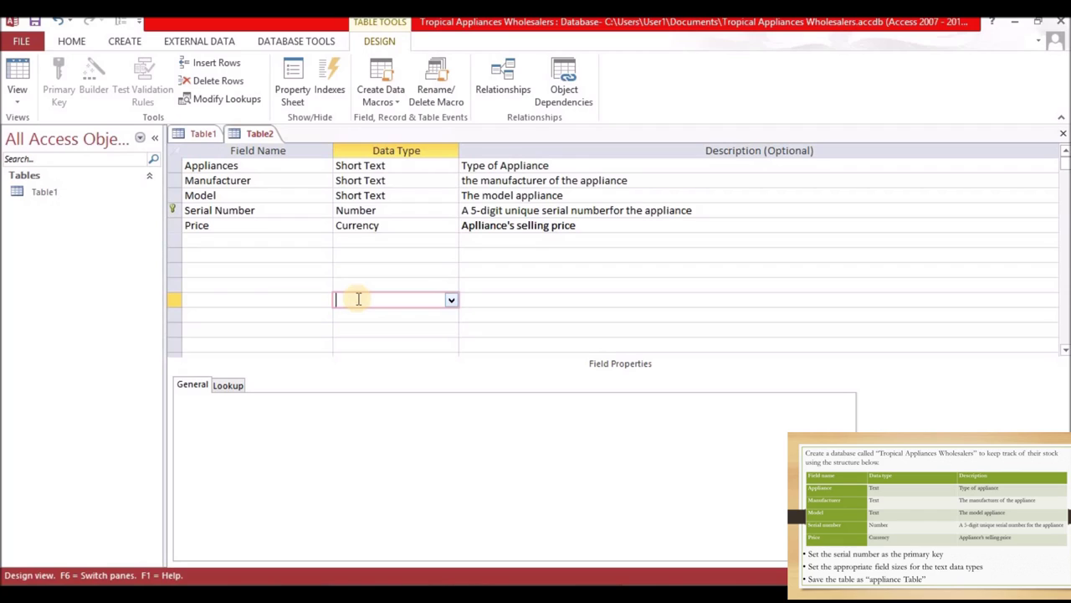
right_click(254, 136)
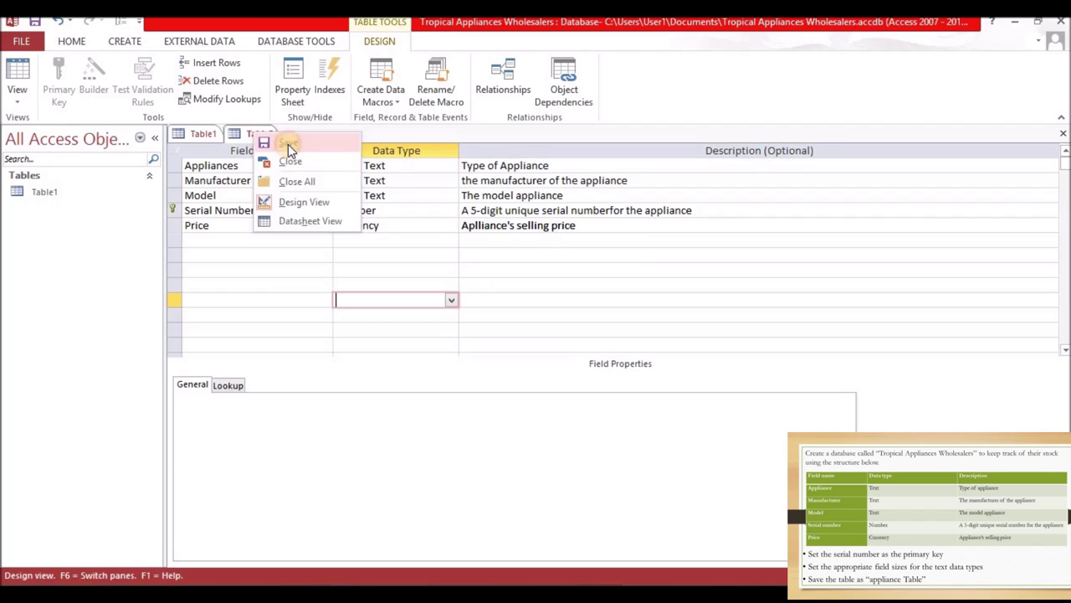
click(288, 144)
text(App)
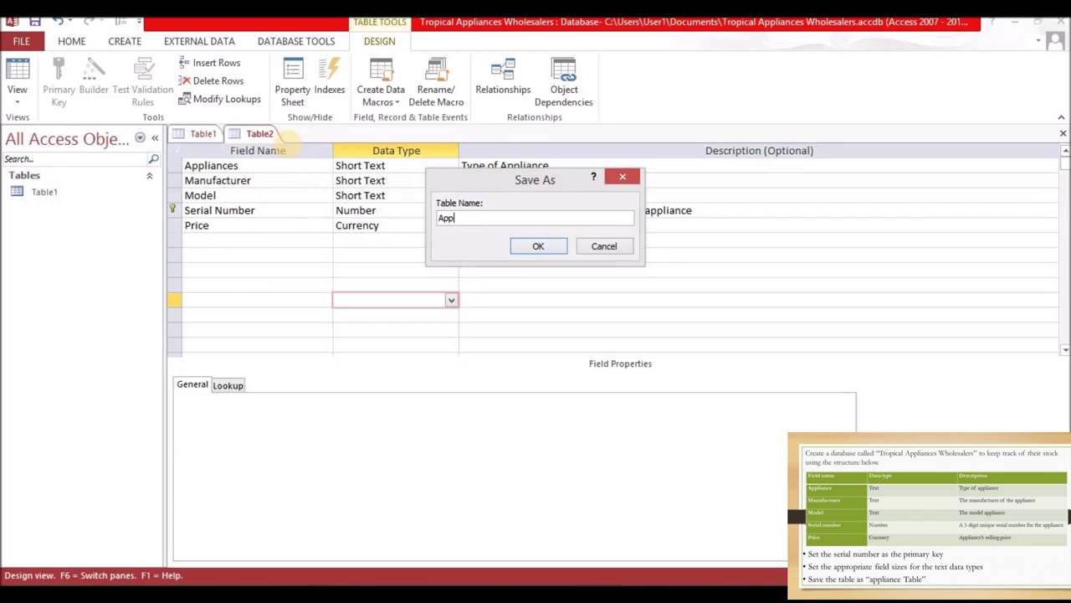
text(liances)
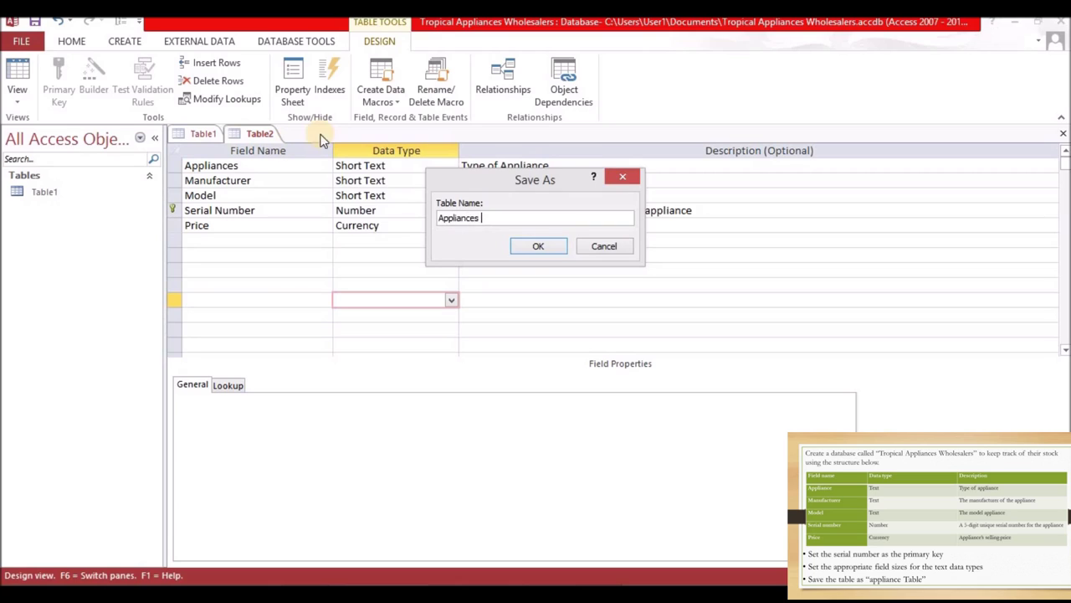
click(538, 248)
key(BackSpace)
click(628, 178)
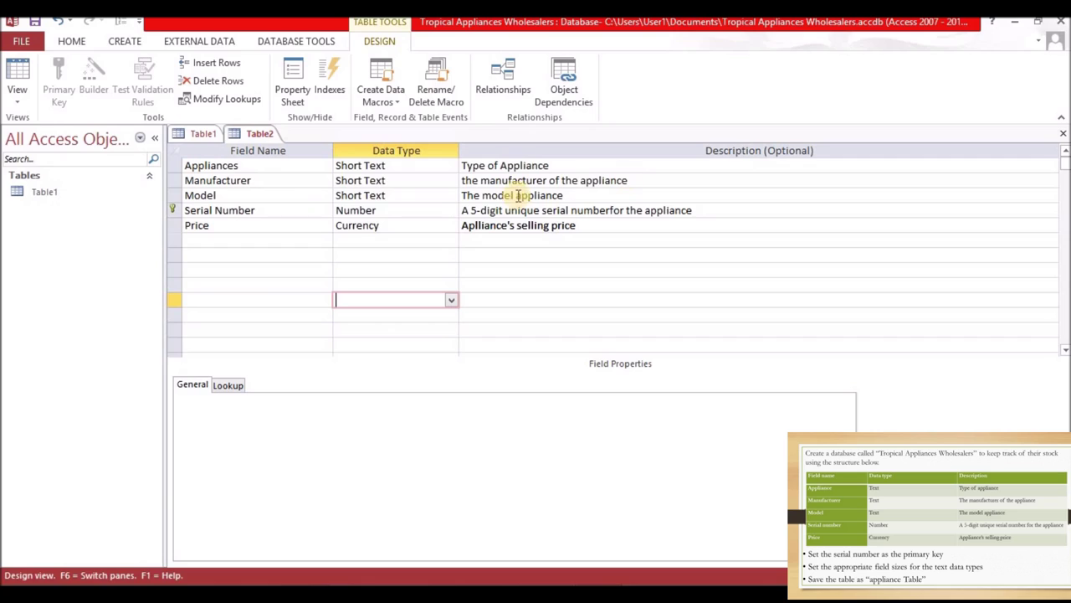
Save Table2 under the name "Appliance Table".
click(260, 224)
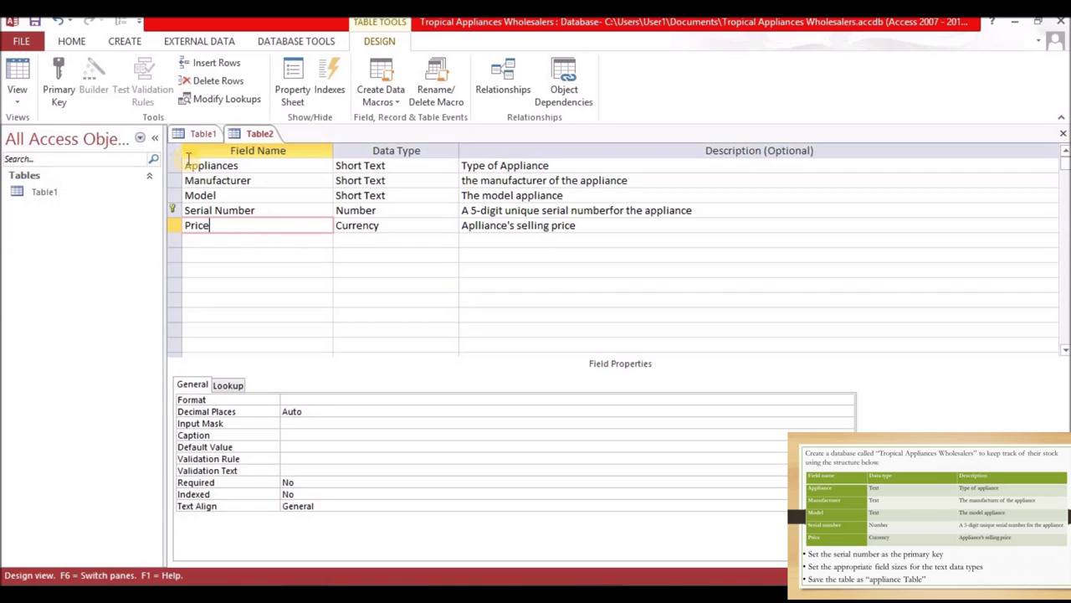
right_click(251, 136)
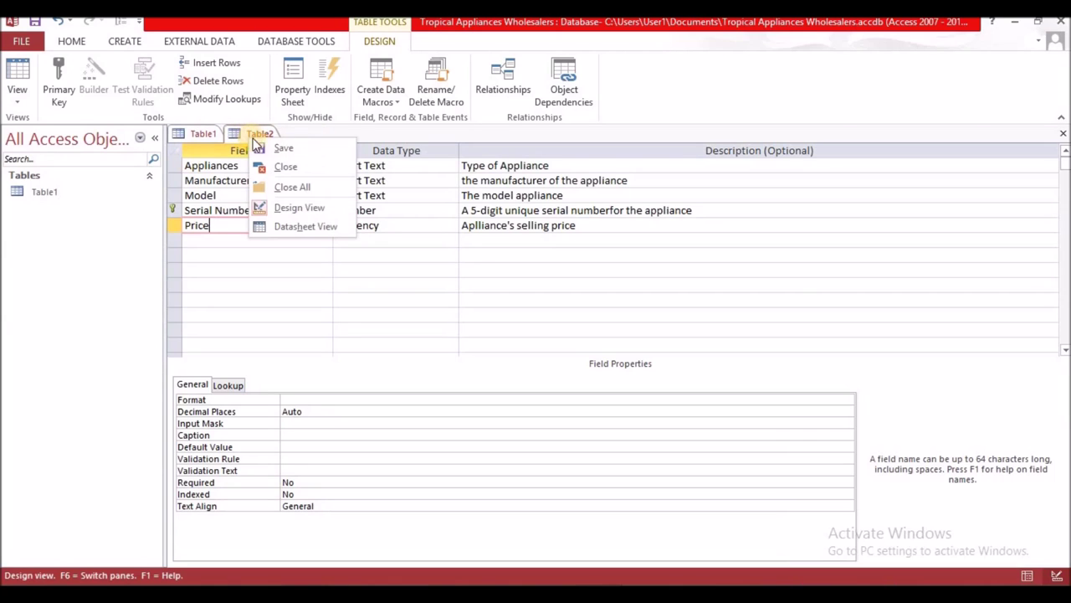
click(266, 151)
text(Appliance )
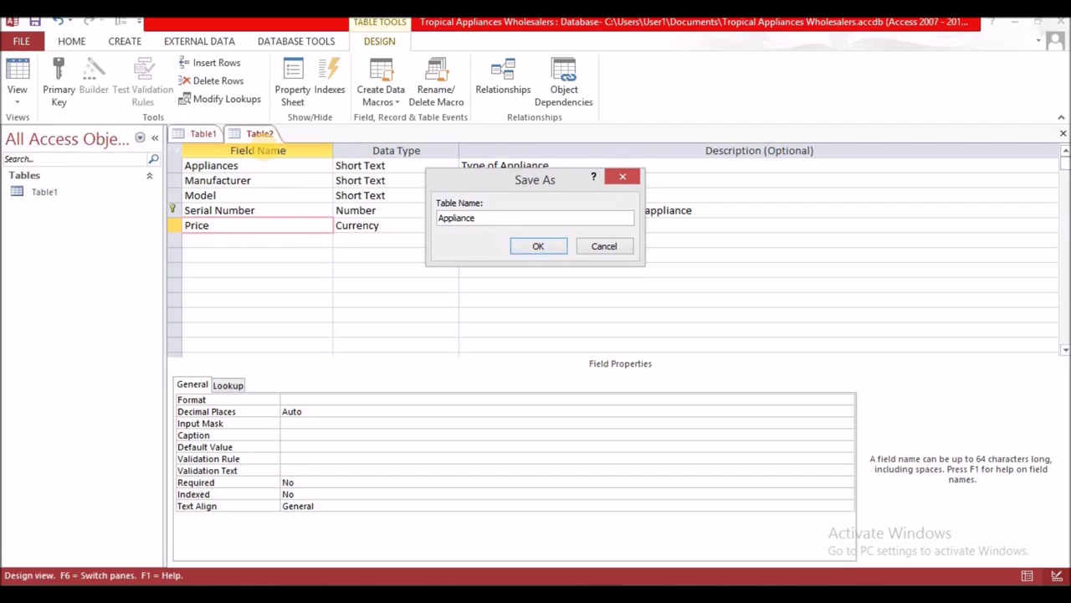
text(Table)
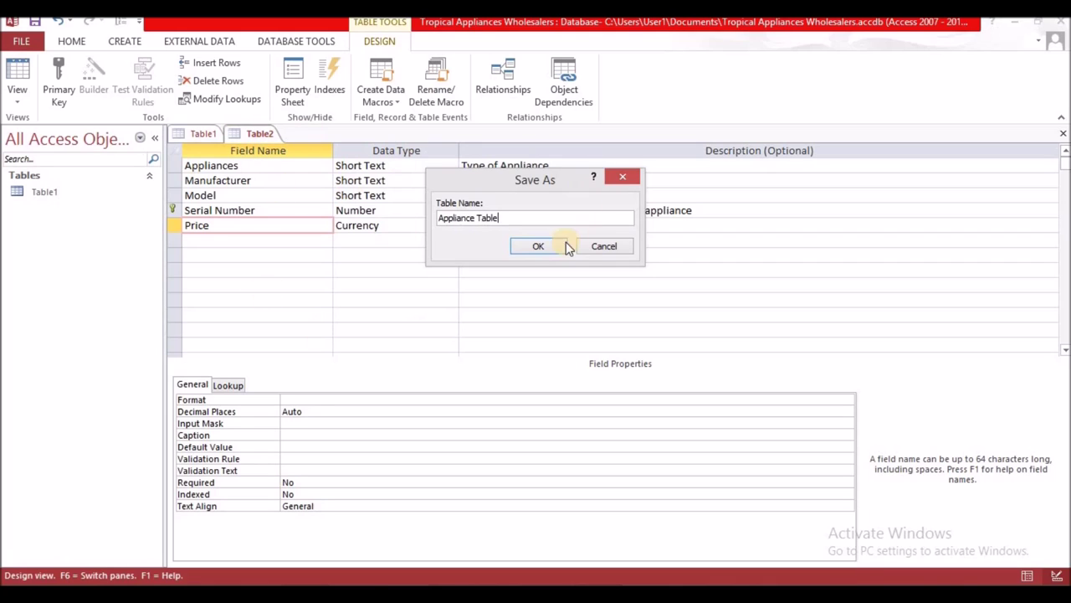
click(538, 246)
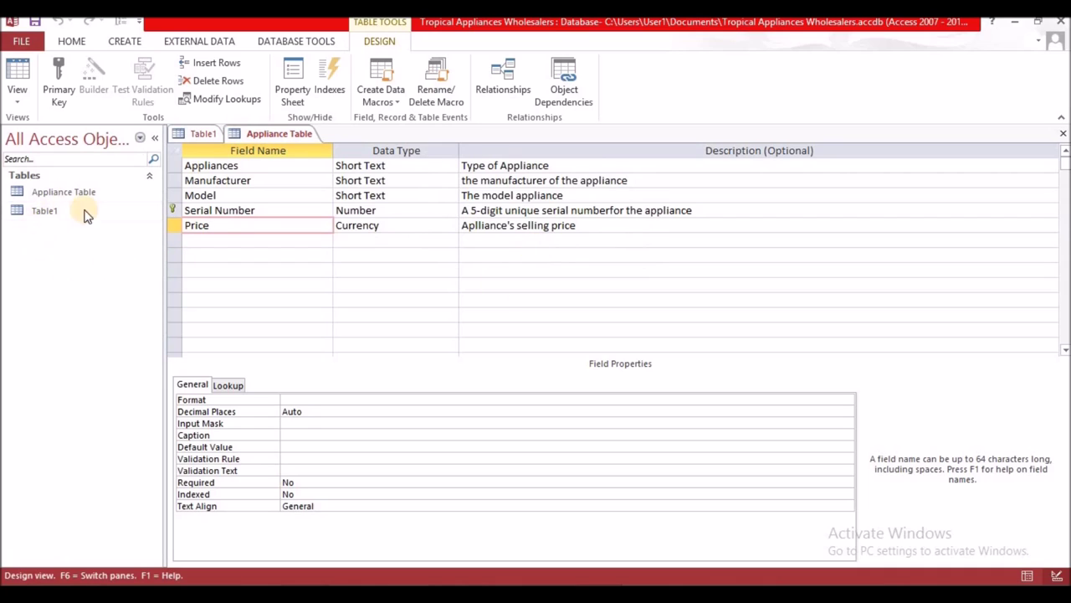
Close both open tables and reopen Appliance Table in Design View.
click(1063, 134)
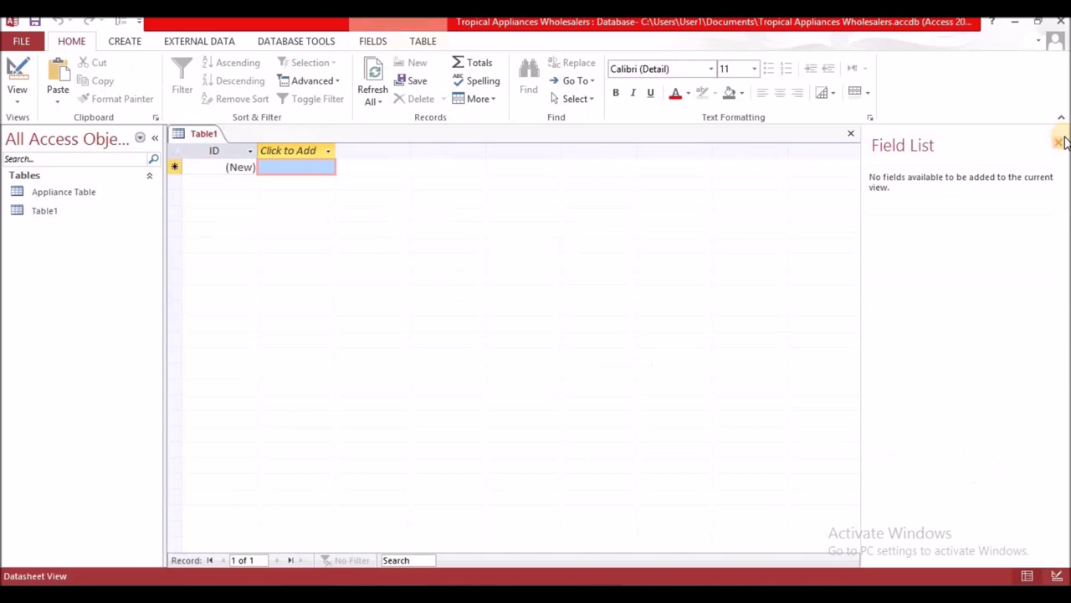
click(850, 138)
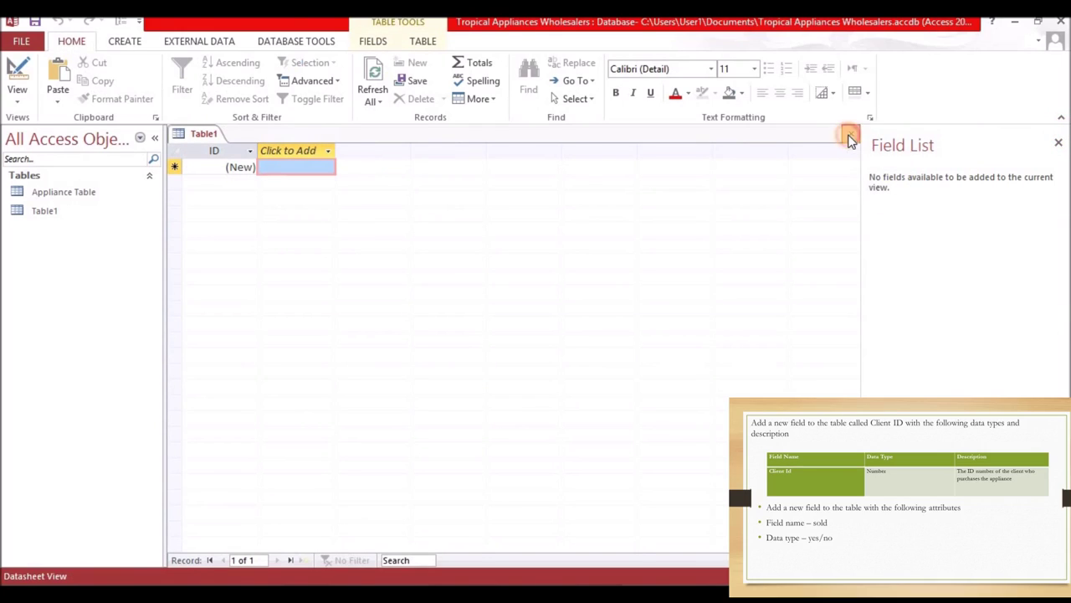
double_click(73, 198)
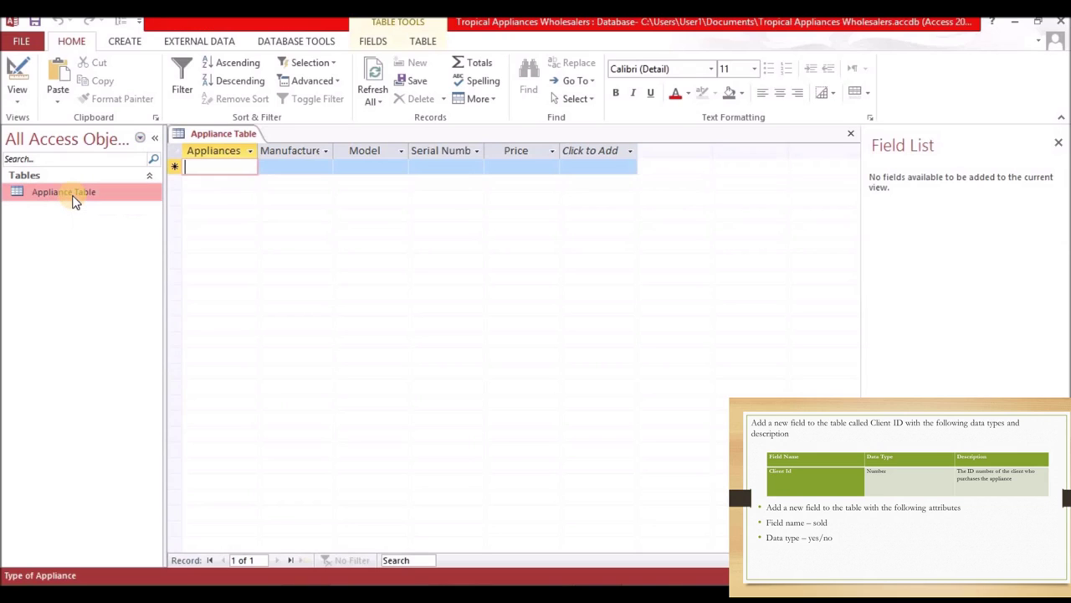
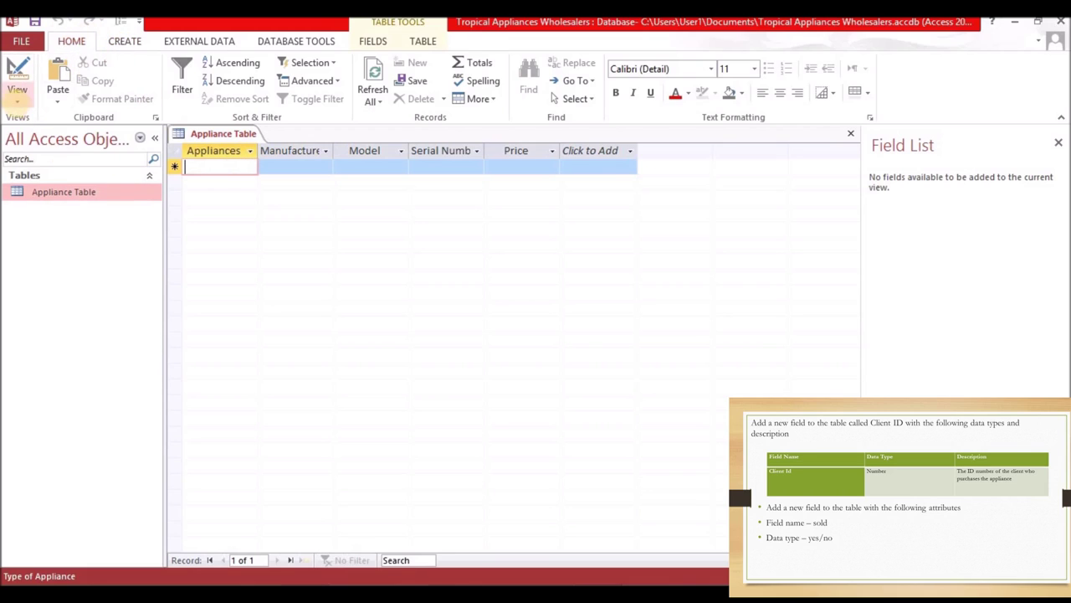
click(18, 104)
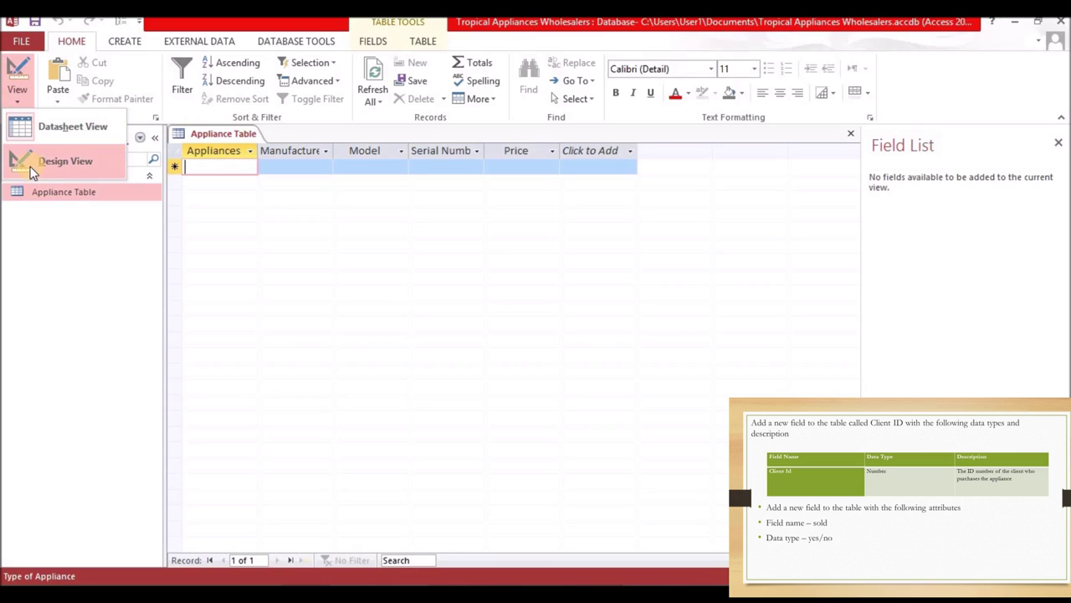
click(277, 240)
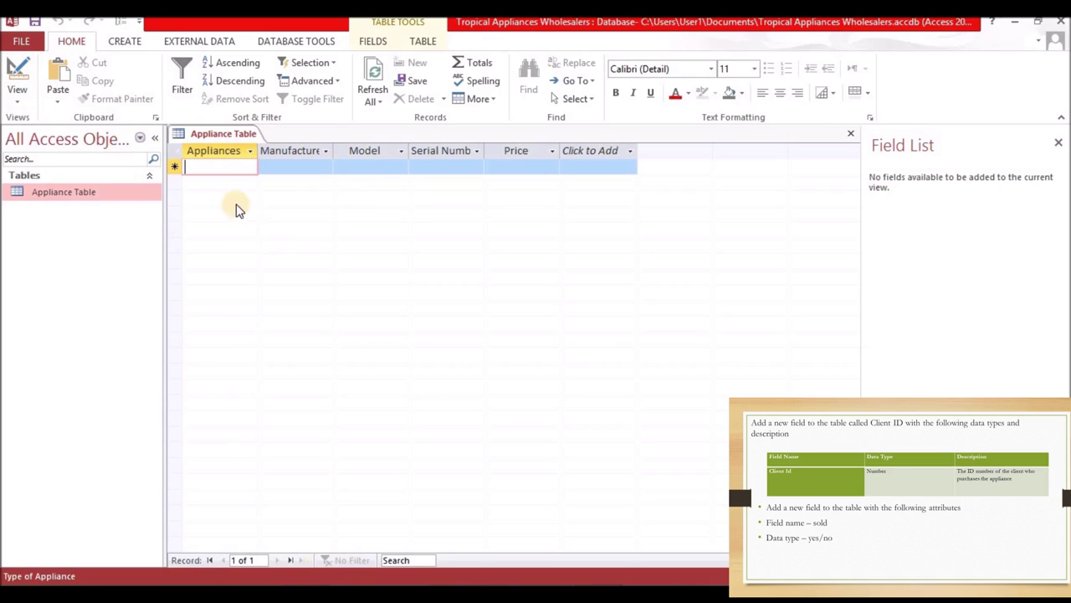
click(18, 75)
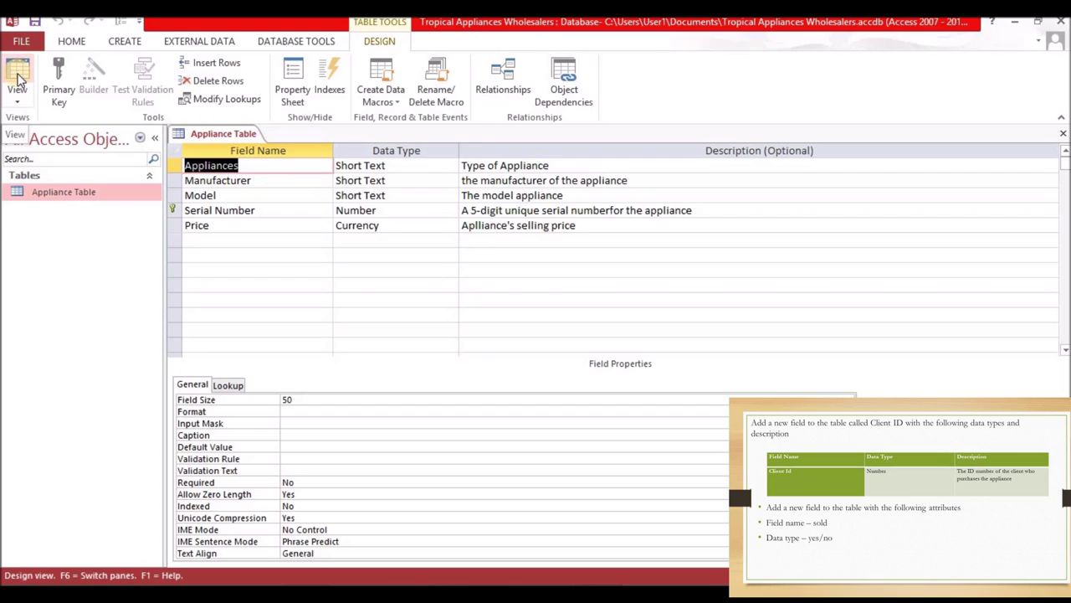
Add a Client ID field with the Number data type and the description "The ID number of the client who purchases the appliances".
click(200, 239)
text(Client ID)
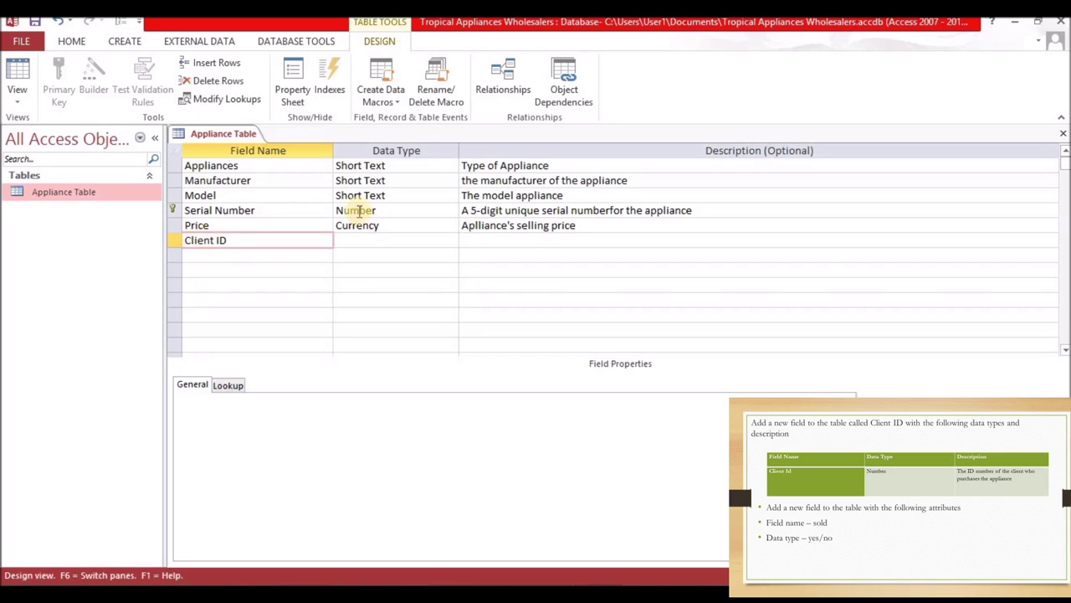
click(349, 237)
text(cu)
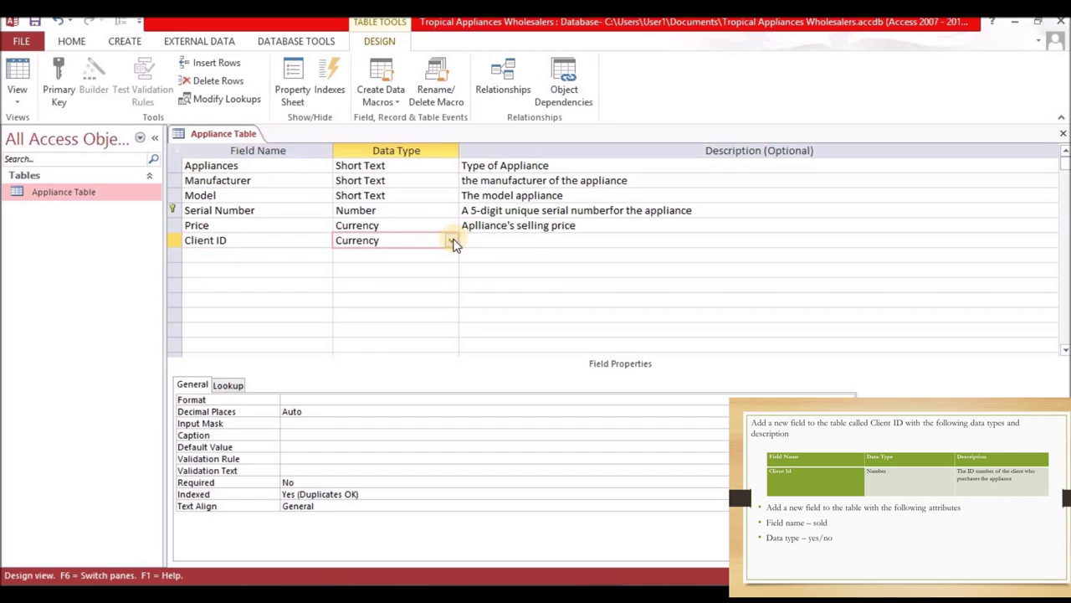
click(451, 241)
click(384, 285)
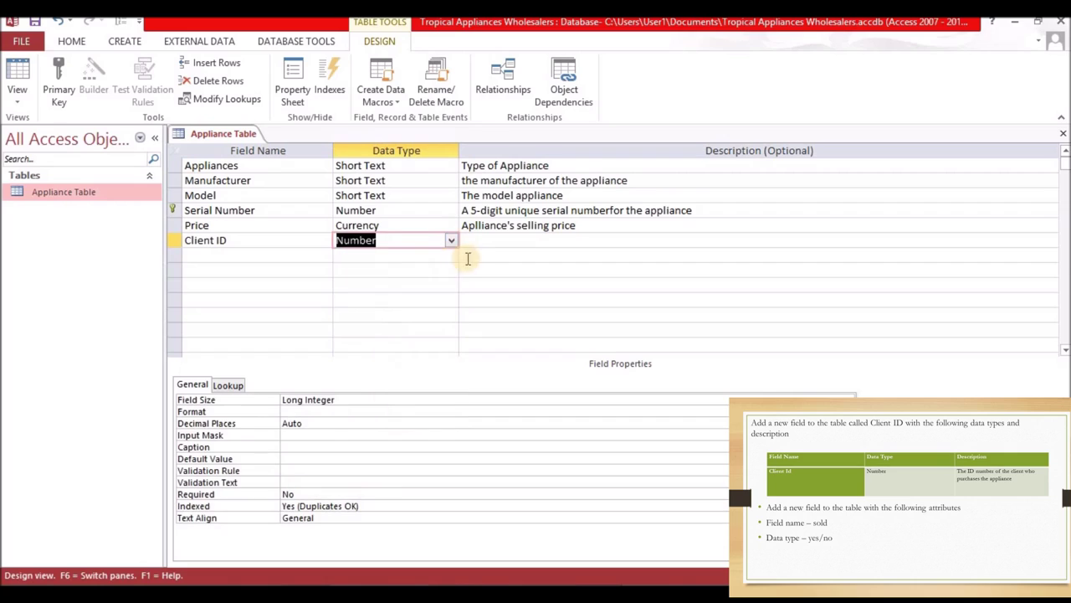
click(473, 242)
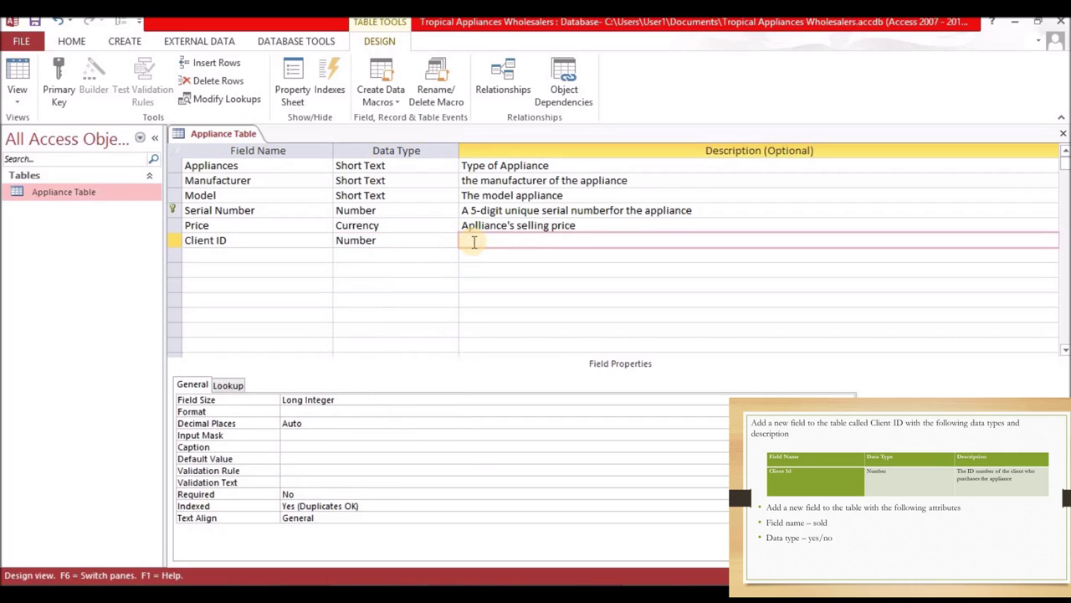
text(The ID number of the client who purchases the appliances)
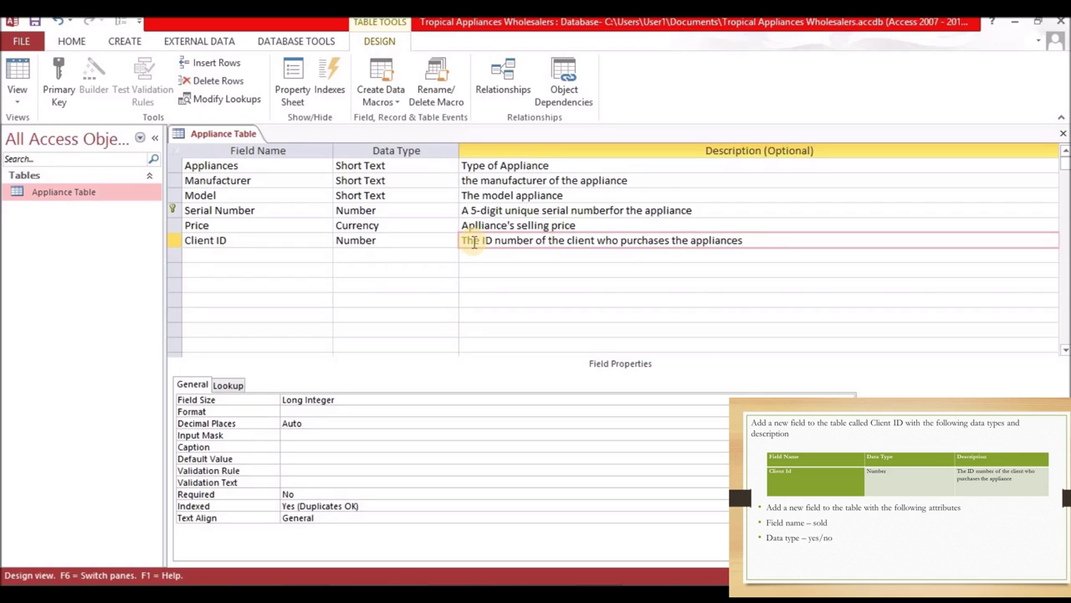
Add a Sold field with the Yes/No data type below Client ID.
click(203, 257)
text(Sol)
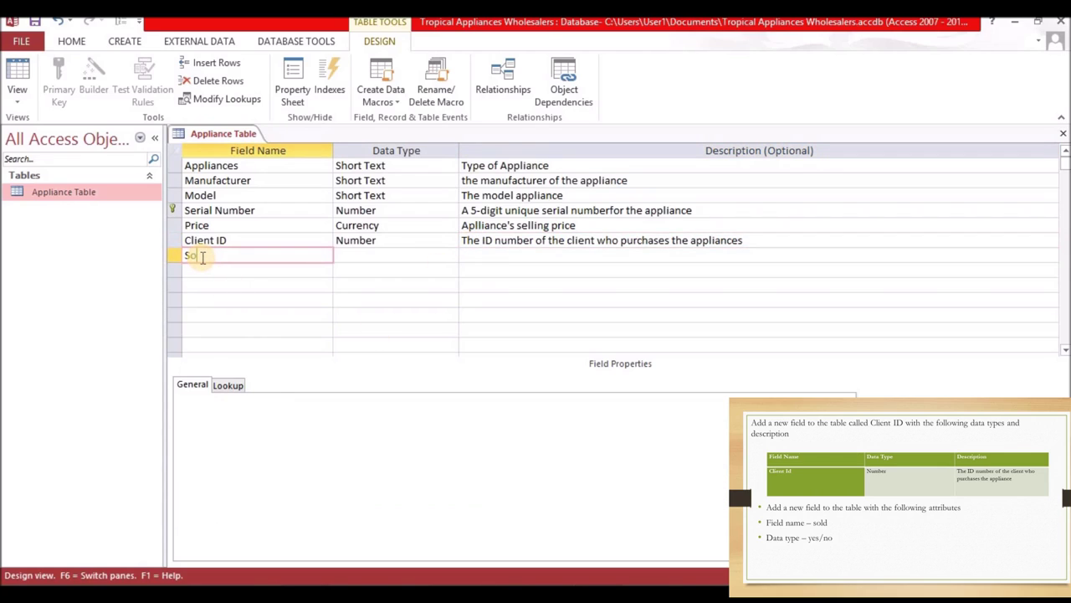
text(d)
click(350, 256)
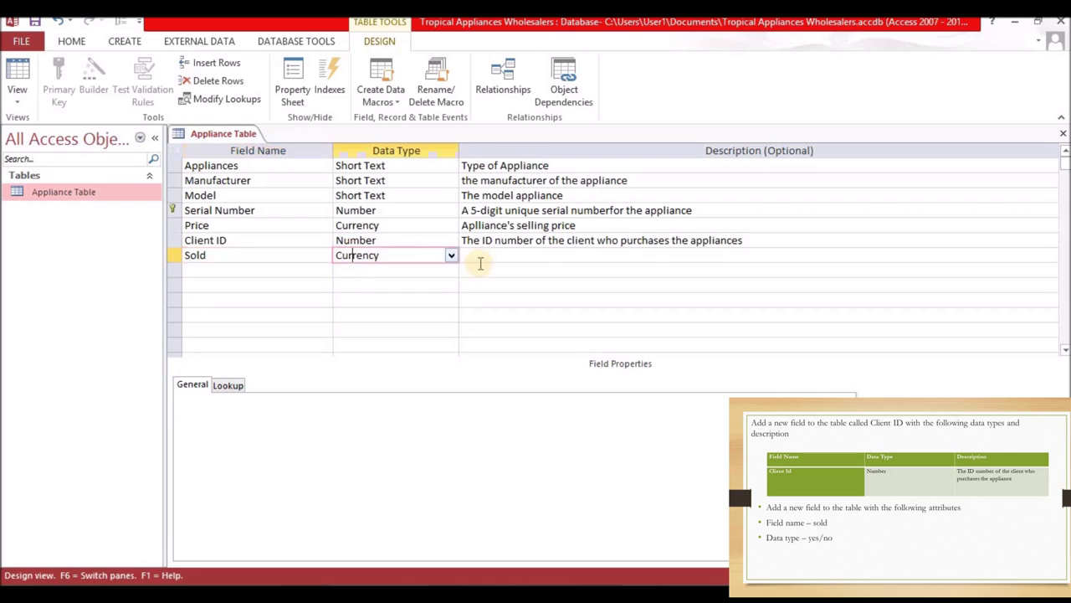
click(452, 256)
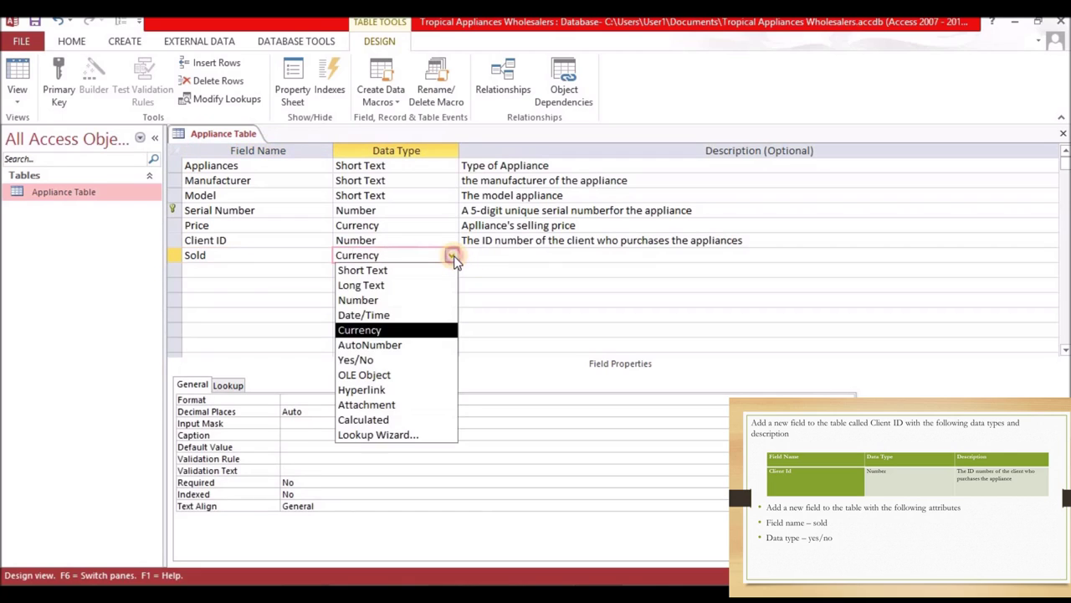
click(369, 359)
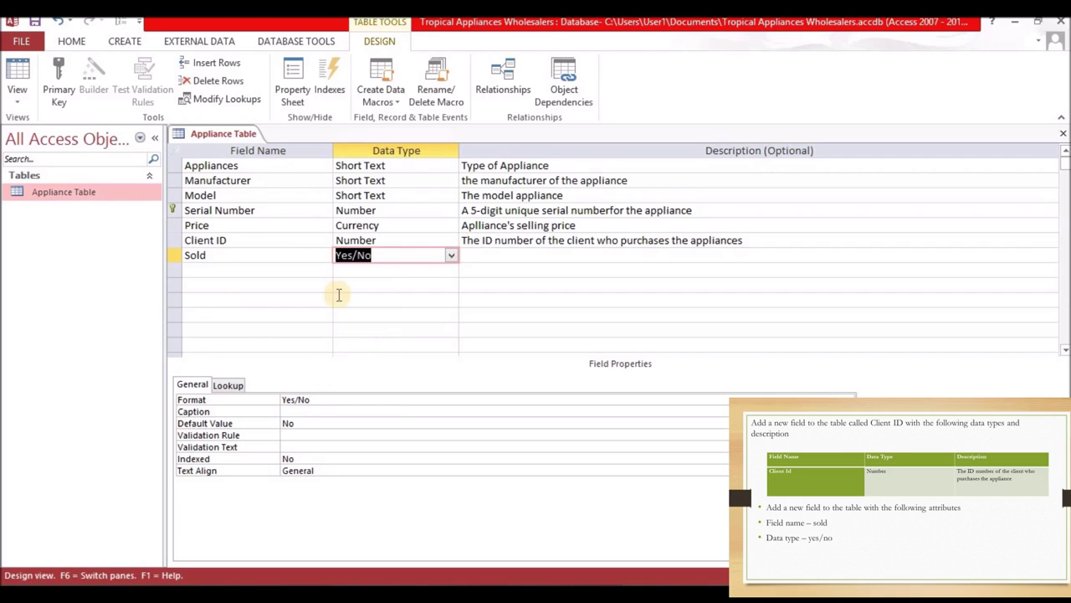
Save Appliance Table and switch it to Datasheet View.
right_click(213, 139)
click(244, 146)
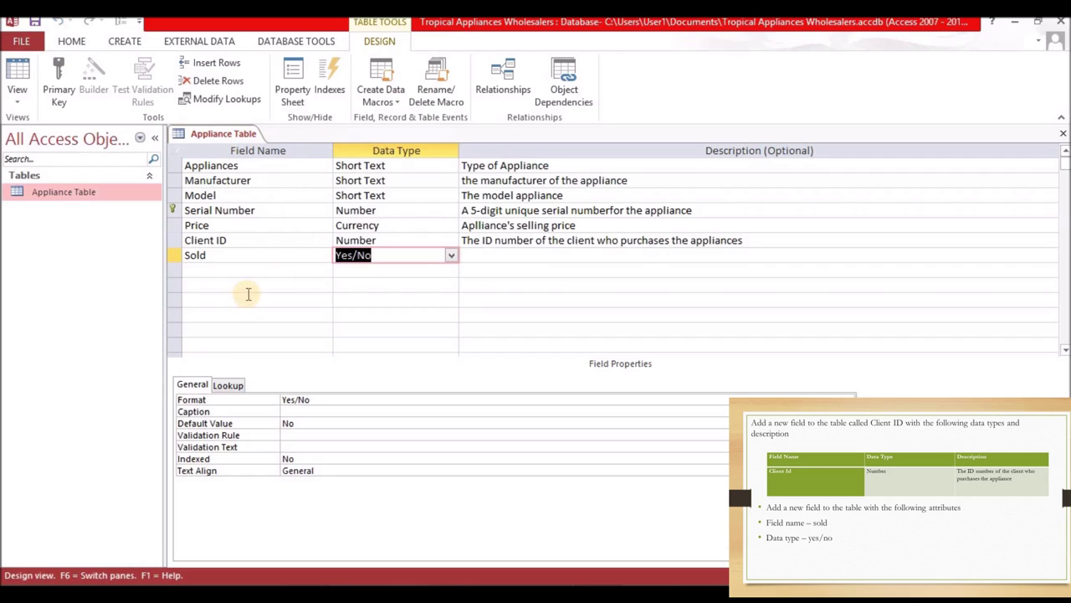
click(18, 77)
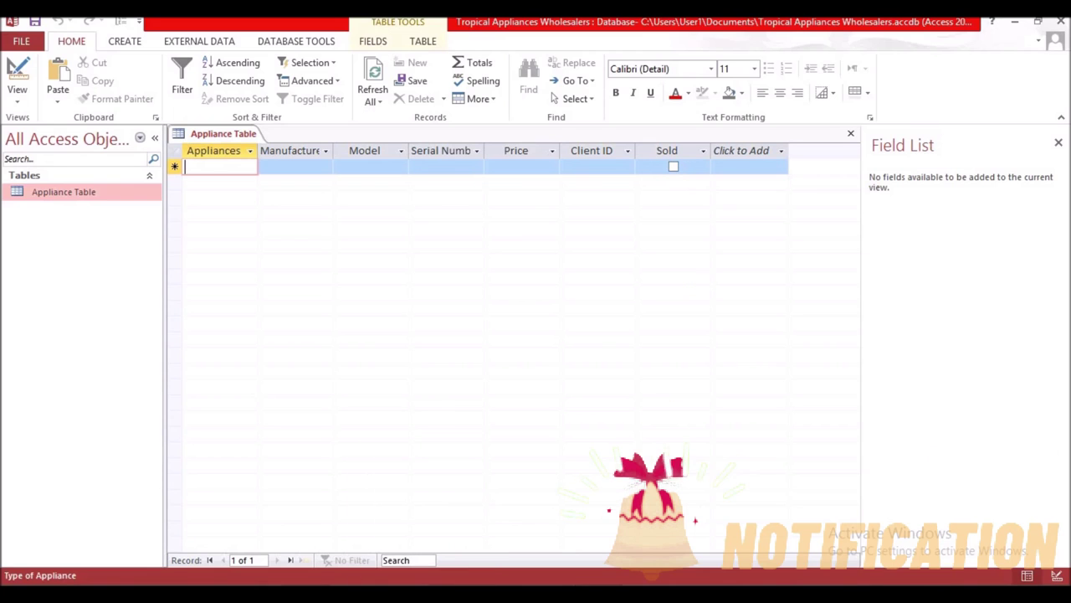
Switch to the instruction slides in the presentation and advance to the slide on changing field sizes.
key(super)
click(455, 478)
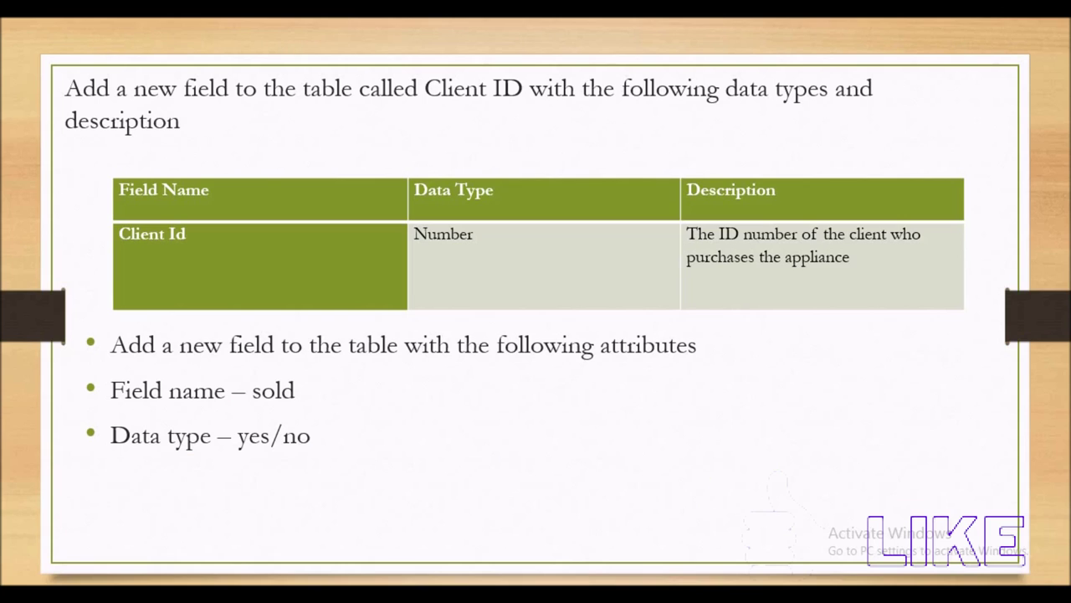
key(Right)
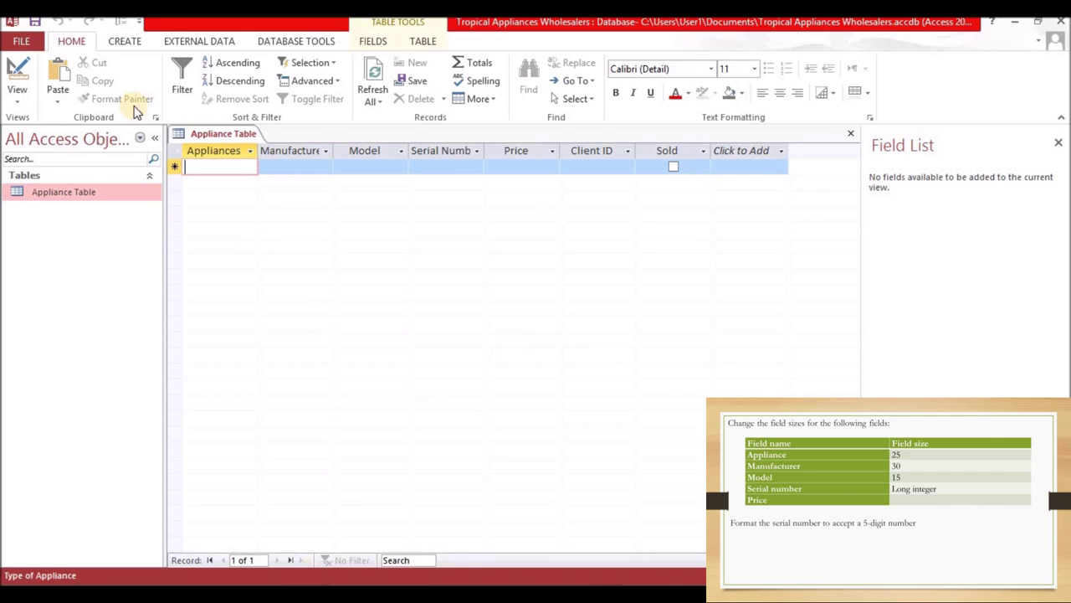
Return Appliance Table to Design View and set the Appliances field size to 25.
click(17, 70)
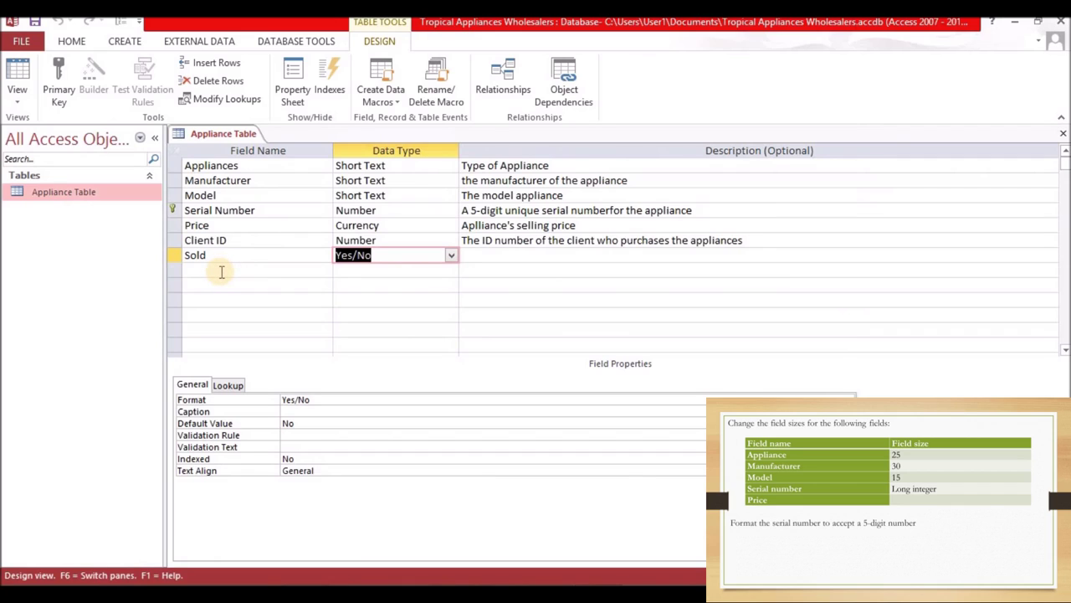
click(238, 168)
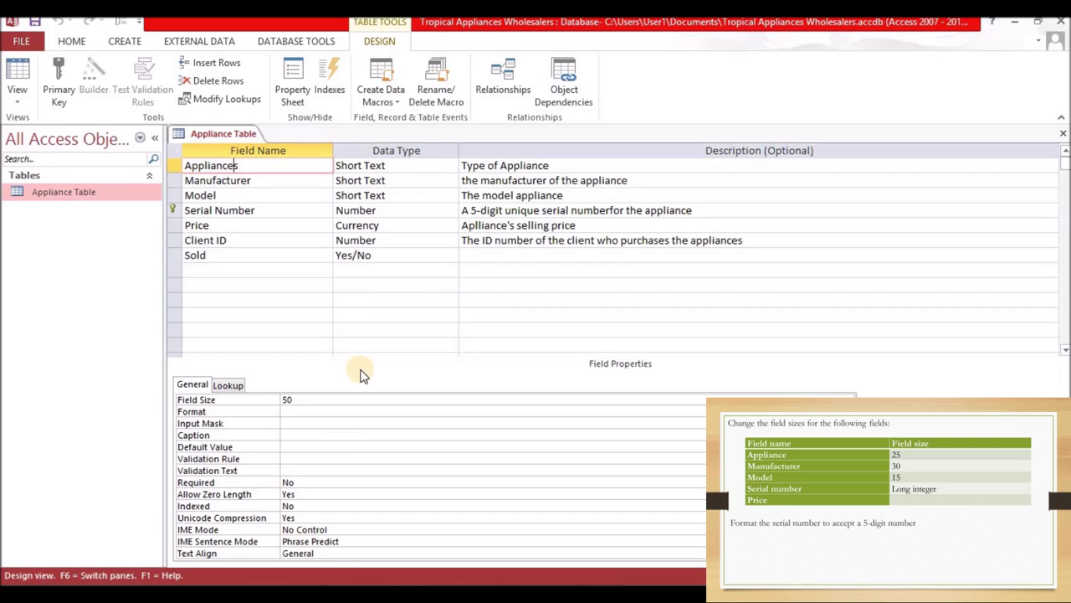
click(303, 399)
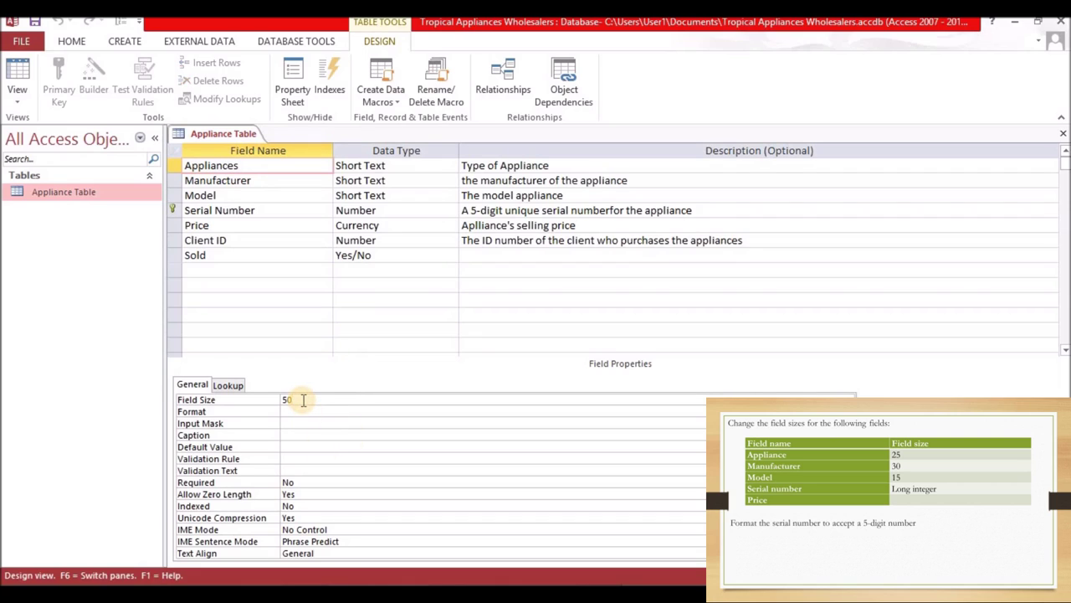
key(BackSpace)
key(BackSpace)
text(25)
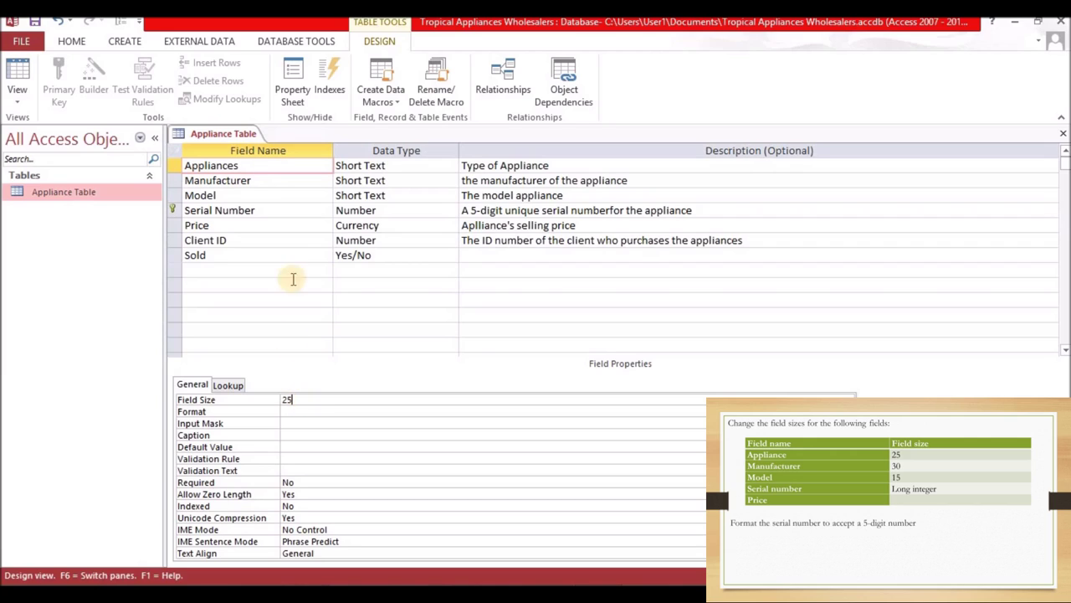
Set the field size of the Manufacturer field to 30.
click(243, 186)
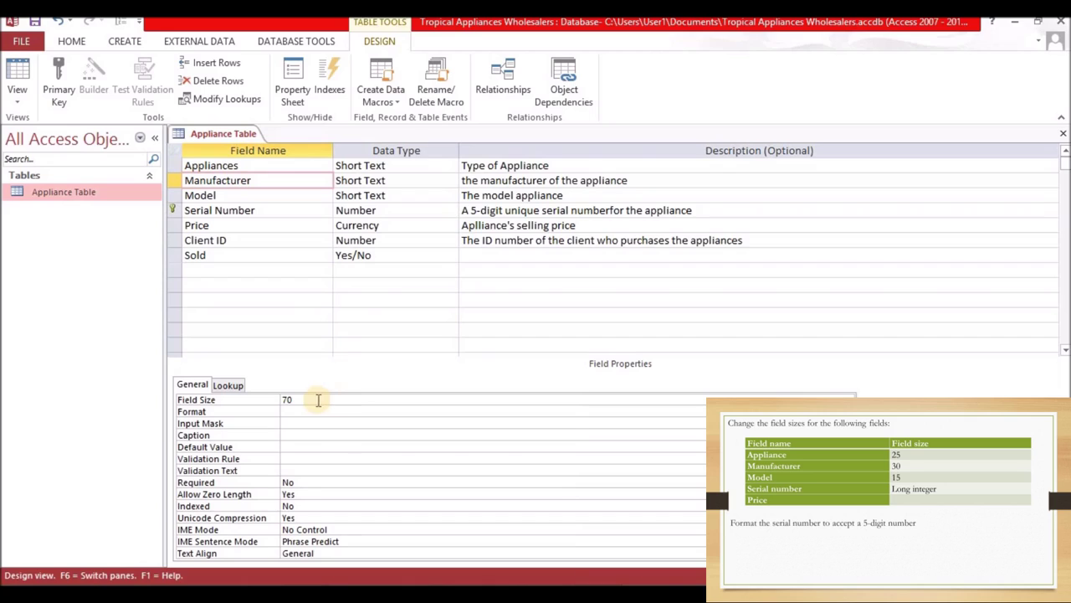
click(295, 399)
key(BackSpace)
key(BackSpace)
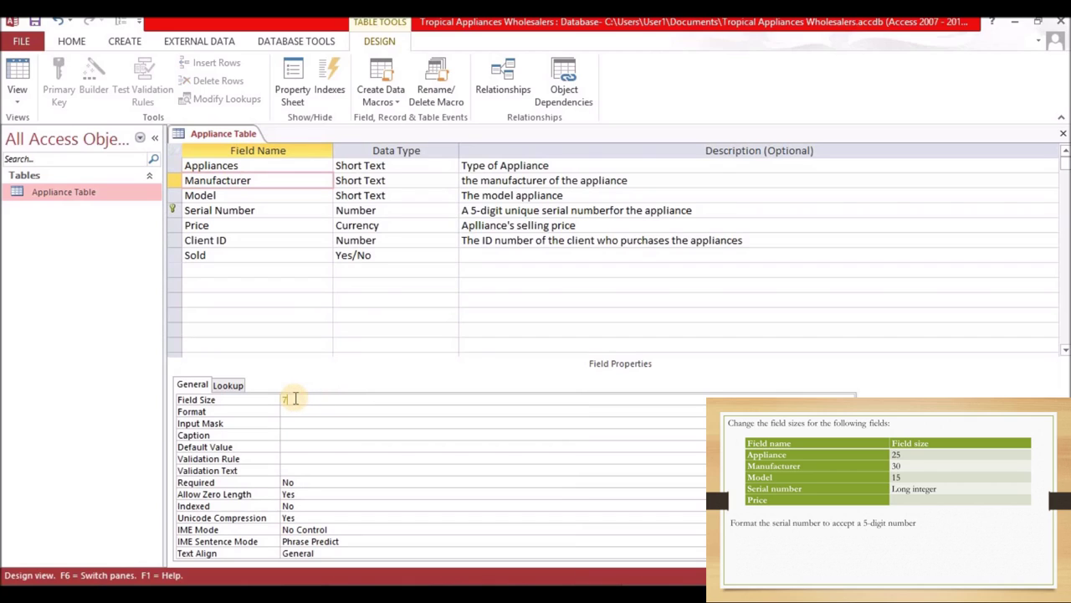
text(30)
Set the field size of the Model field to 15.
click(226, 195)
click(306, 399)
key(BackSpace)
key(BackSpace)
text(15)
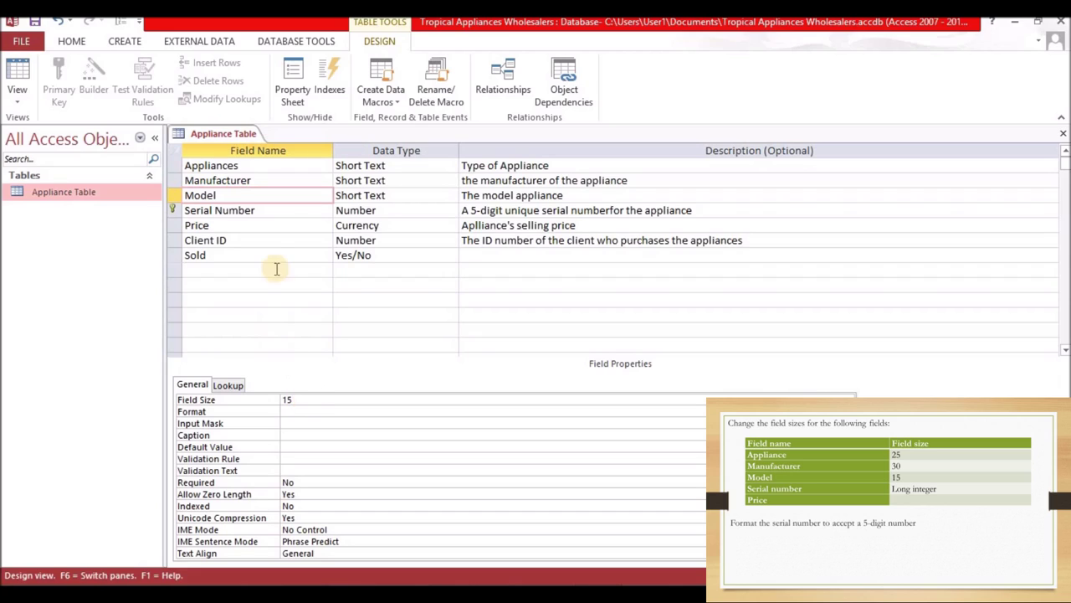
Give the Serial Number field the input mask 00000 so it accepts a 5-digit number.
click(248, 210)
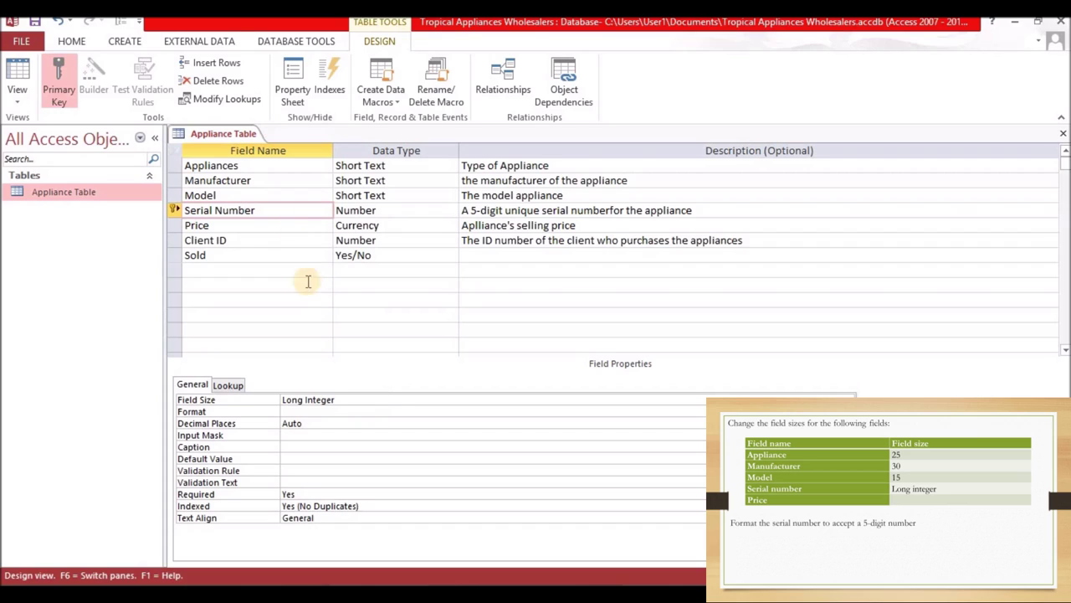
click(296, 412)
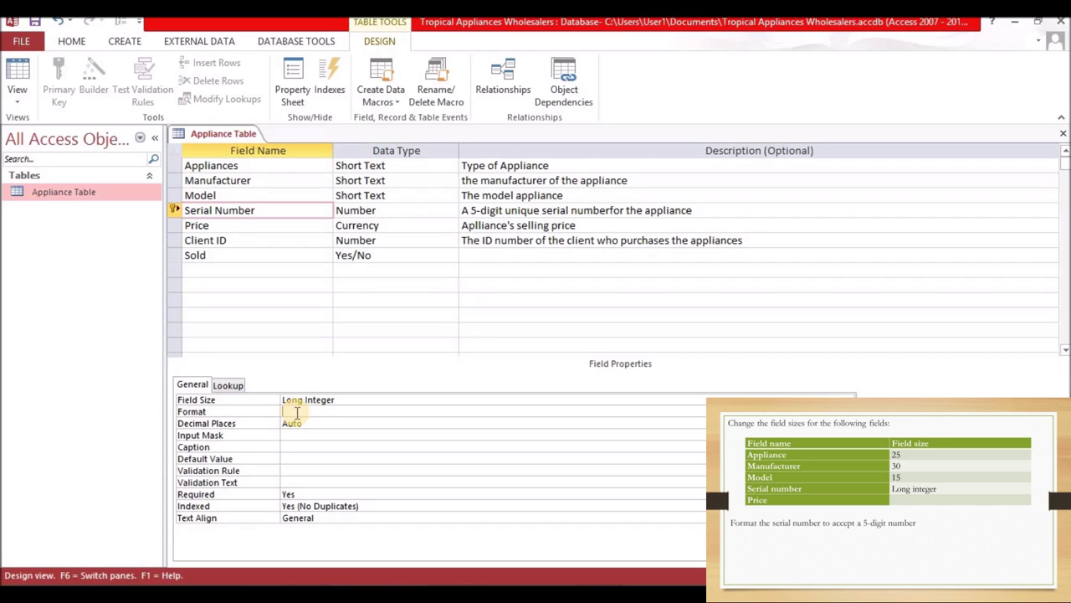
key(F6)
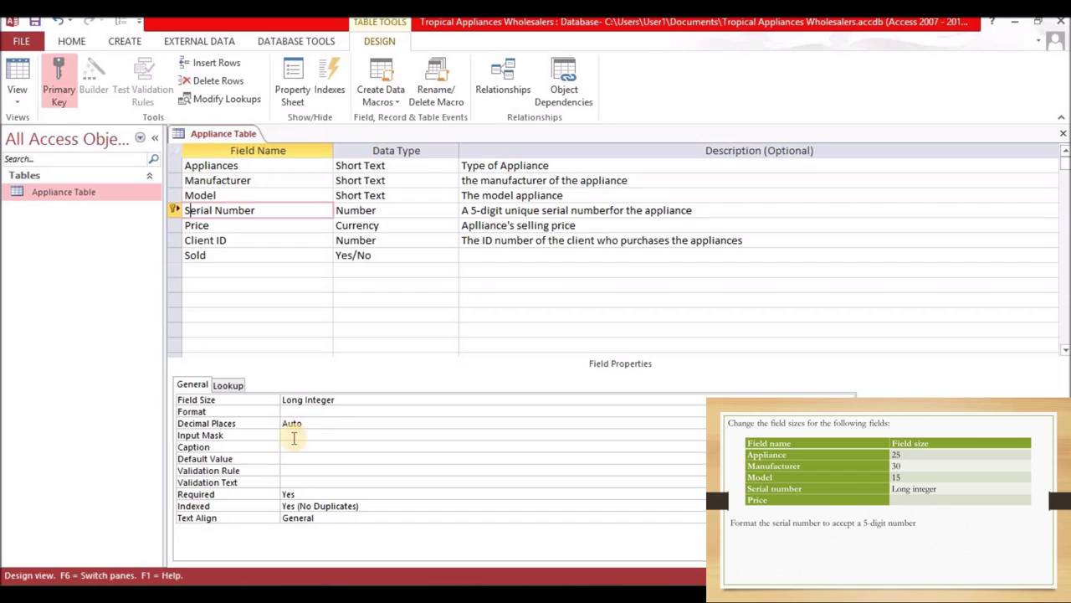
click(294, 435)
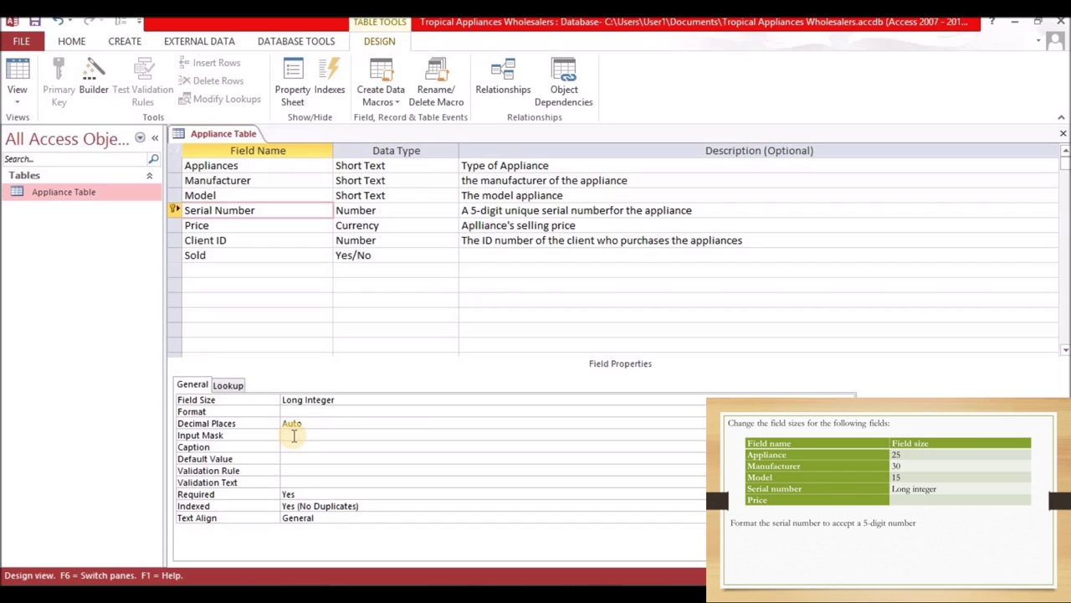
text(00000)
Save the changed table design and show Appliance Table in Datasheet View.
right_click(211, 136)
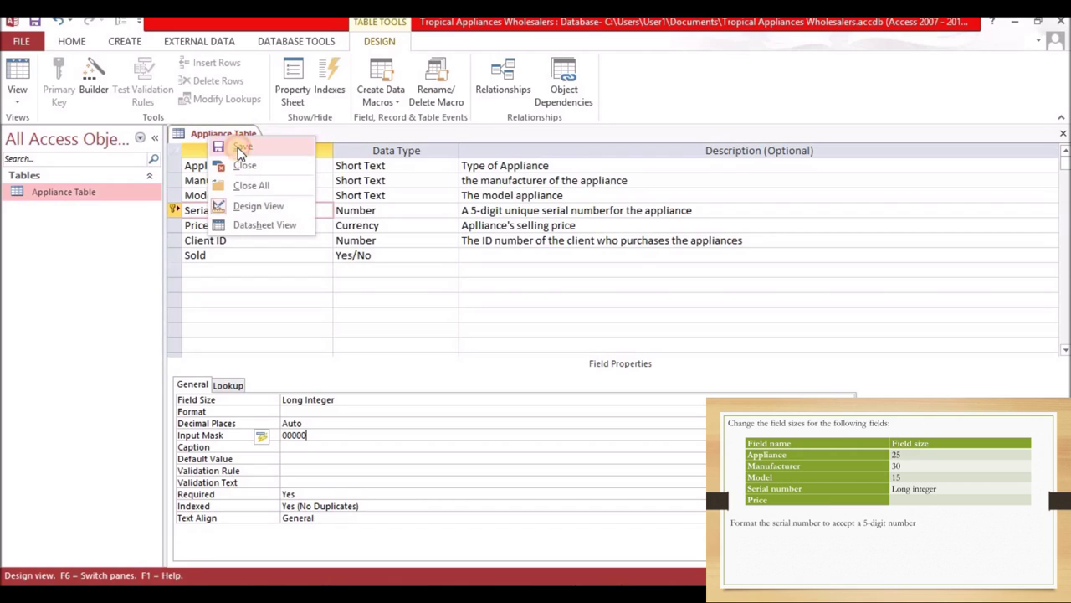
click(241, 148)
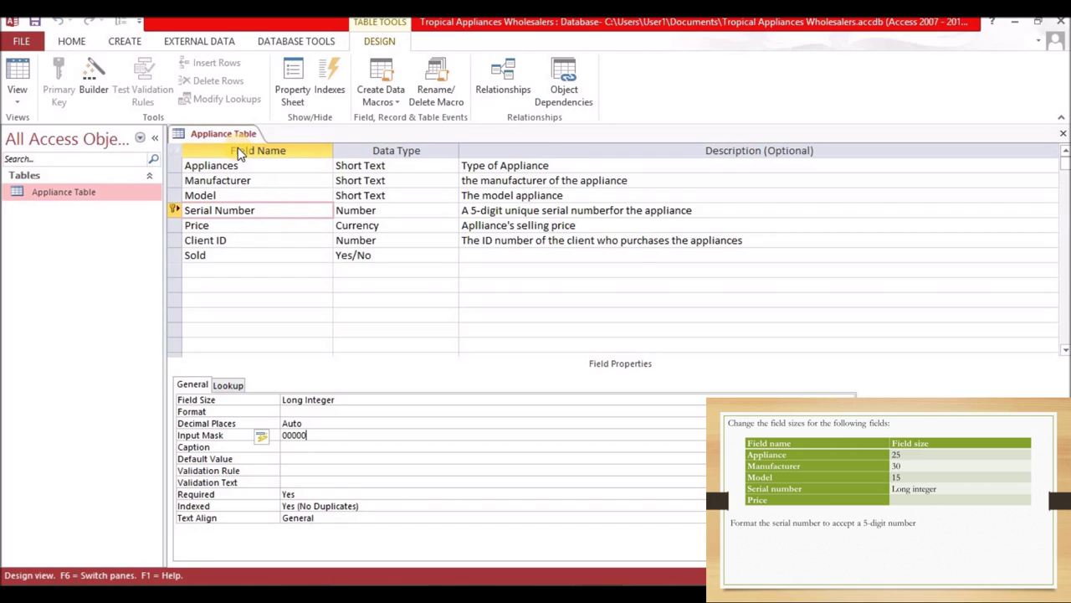
click(18, 80)
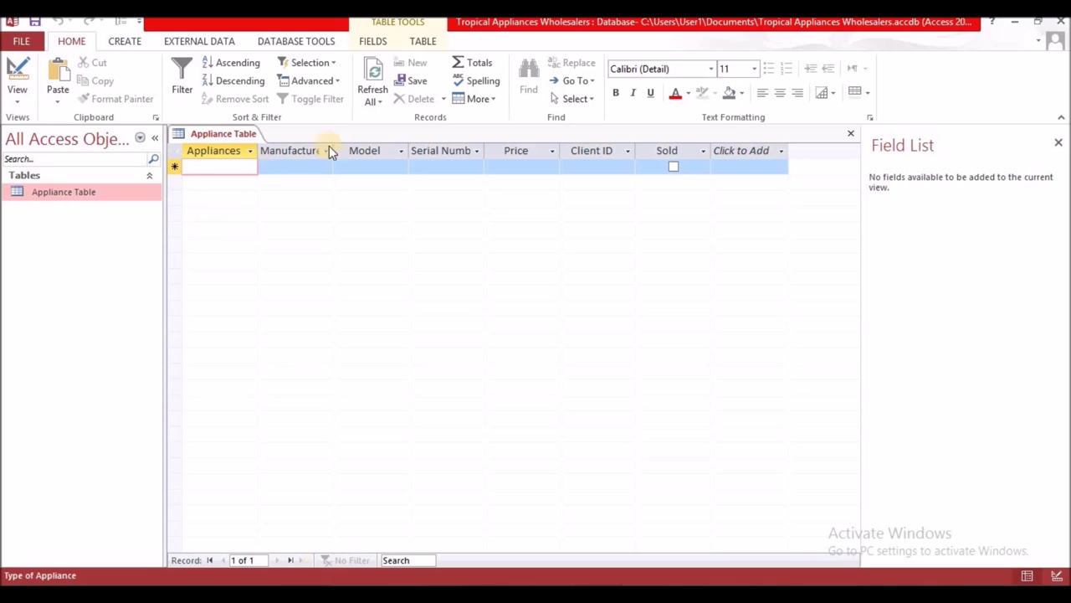
Test the input mask by entering 12345 in the first record's Serial Number field, and clear the entry.
click(431, 165)
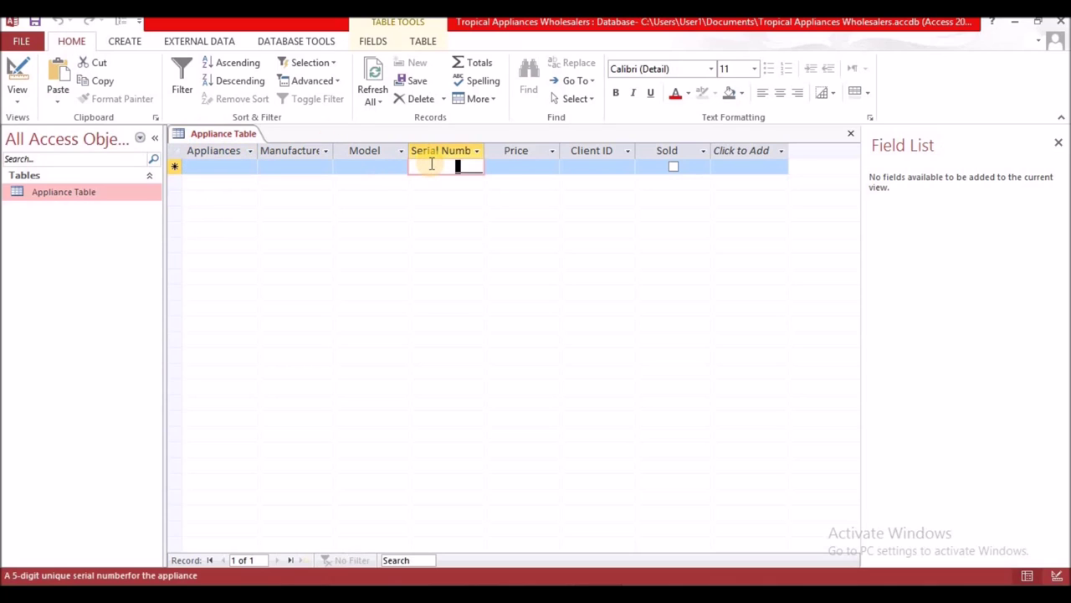
text(12345)
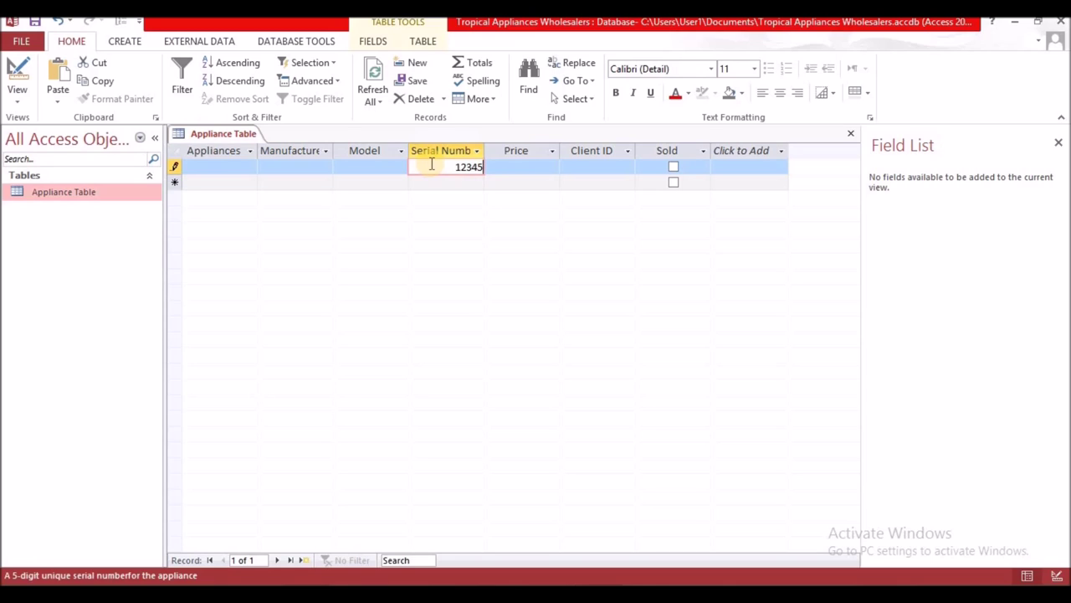
key(BackSpace)
key(BackSpace)
key(BackSpace)
key(BackSpace)
key(BackSpace)
Test the Serial Number field again with 78965 in the first record, and clear the entry.
text(78)
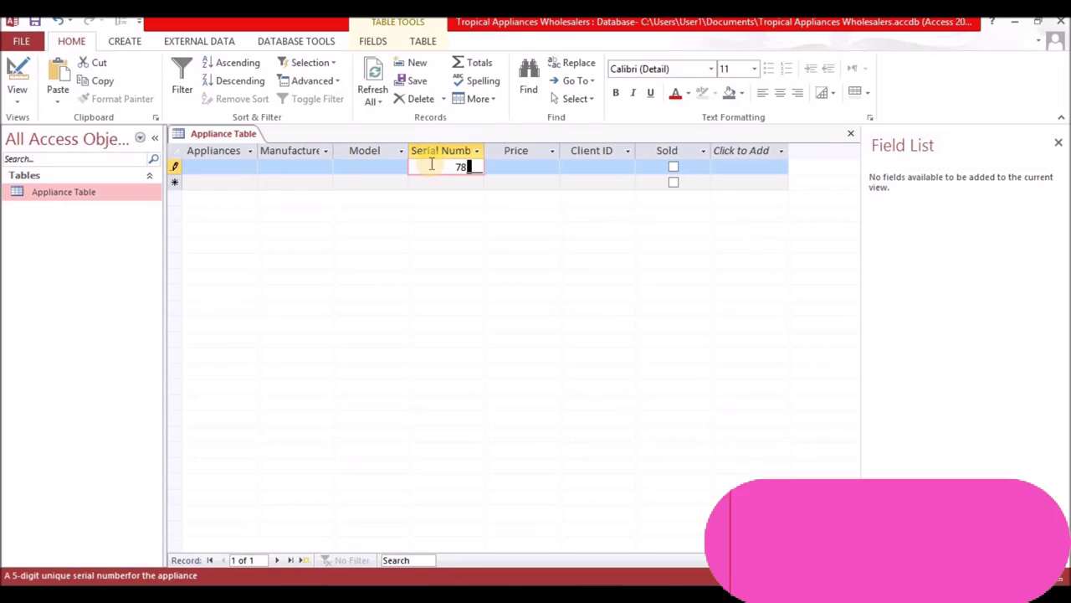
text(965)
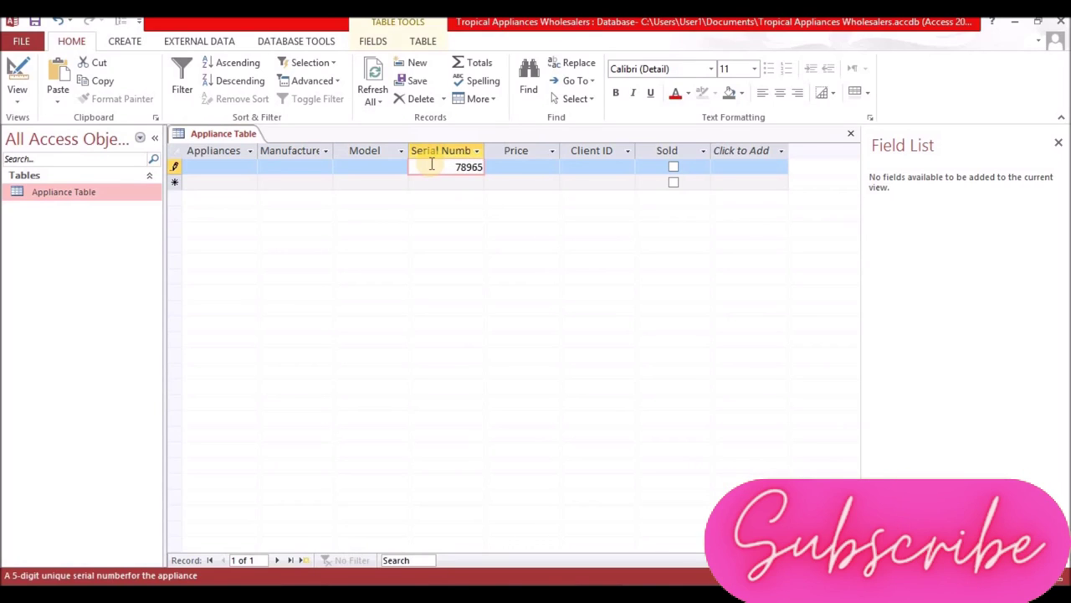
key(BackSpace)
key(BackSpace)
key(BackSpace)
key(BackSpace)
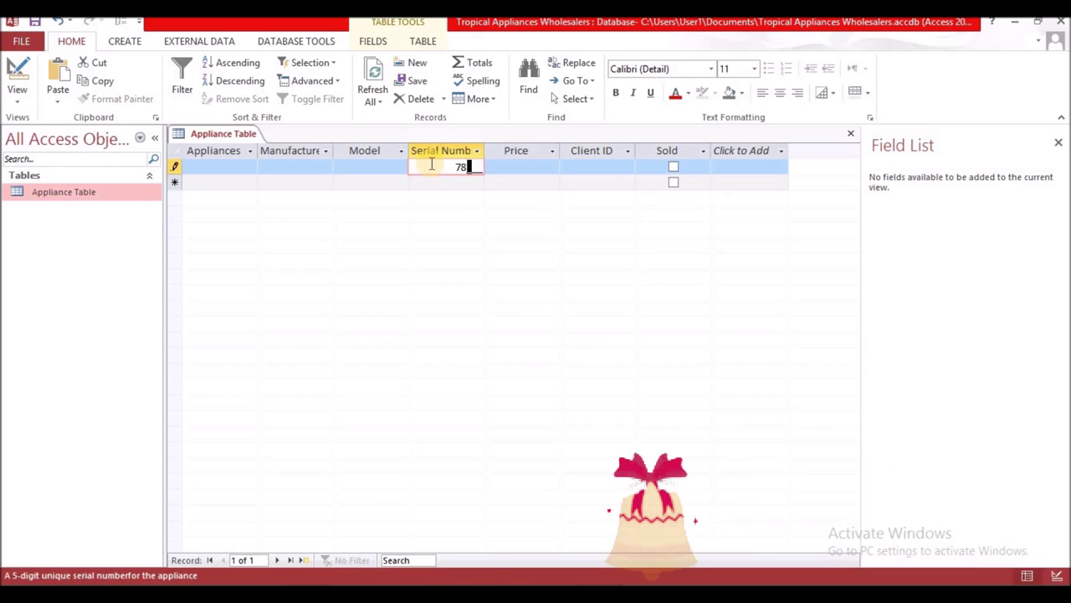
key(BackSpace)
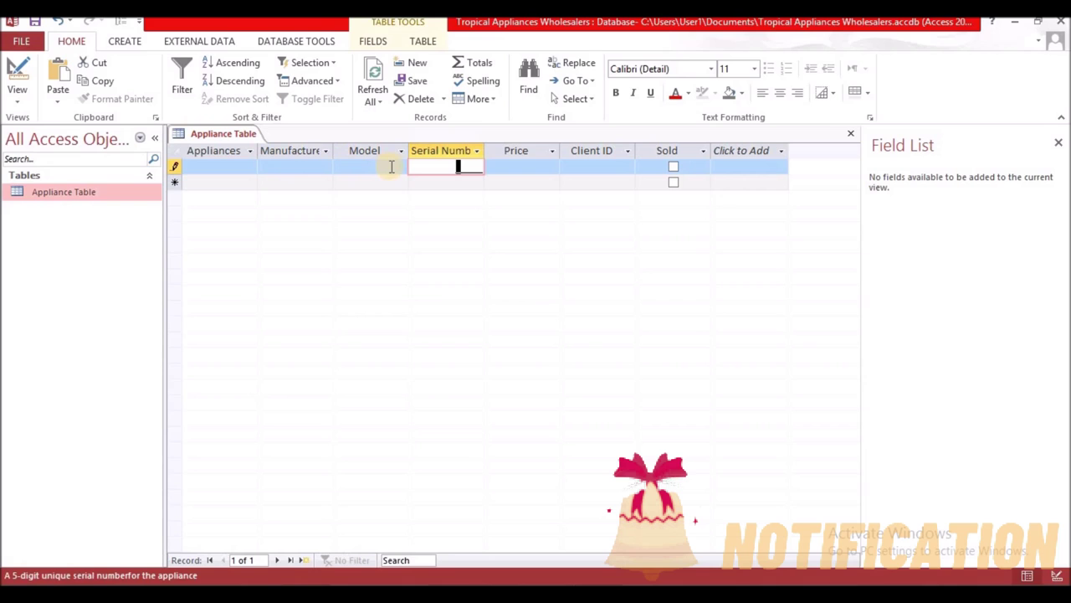
Commit a test record with Serial Number 12345 in Appliance Table, and delete that record.
text(12345)
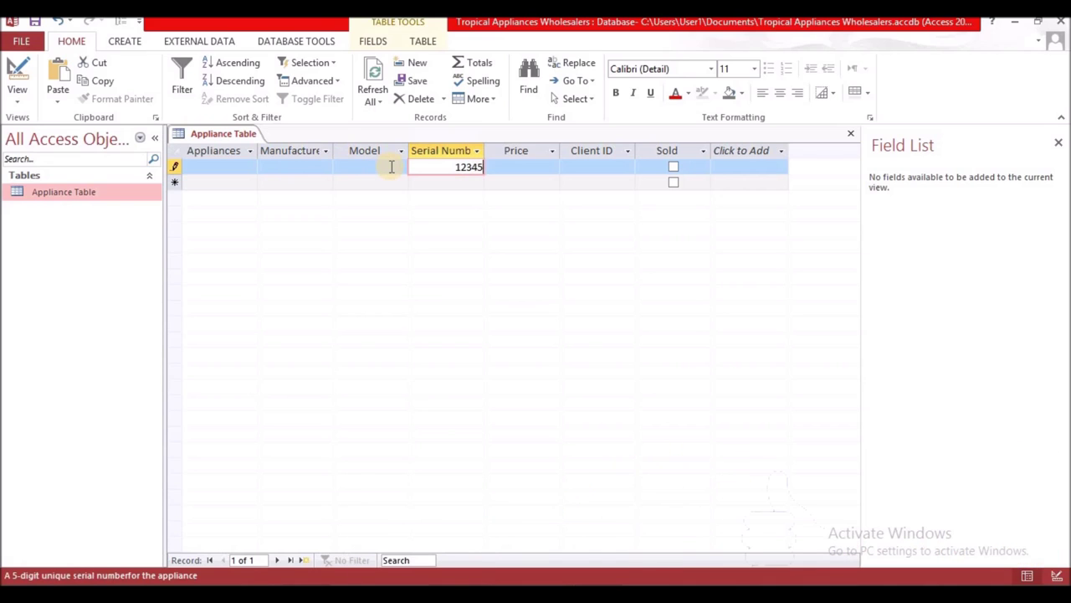
click(223, 182)
right_click(170, 165)
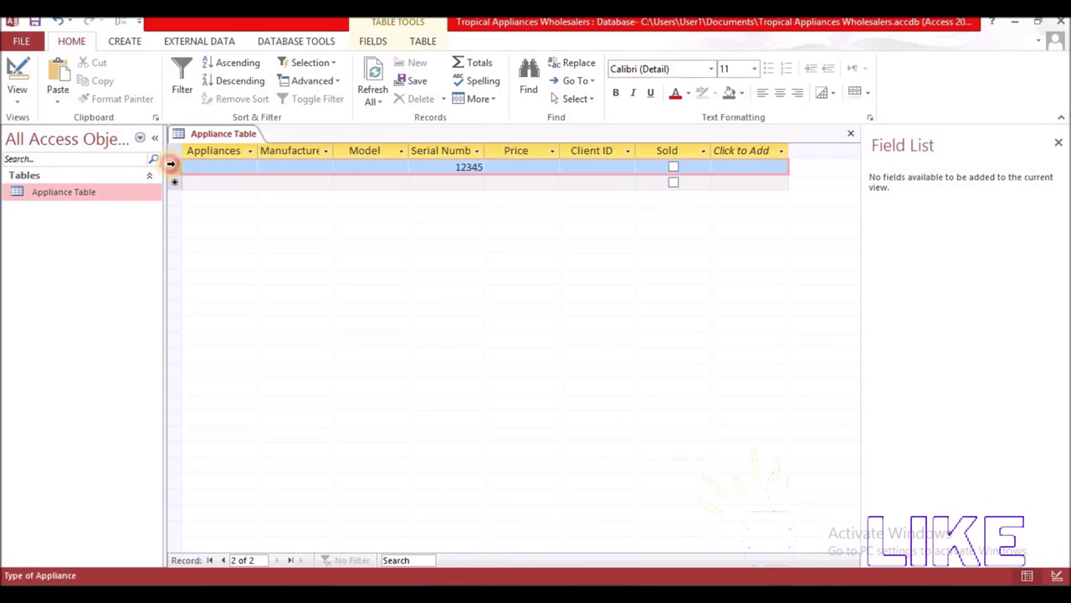
click(216, 193)
click(510, 360)
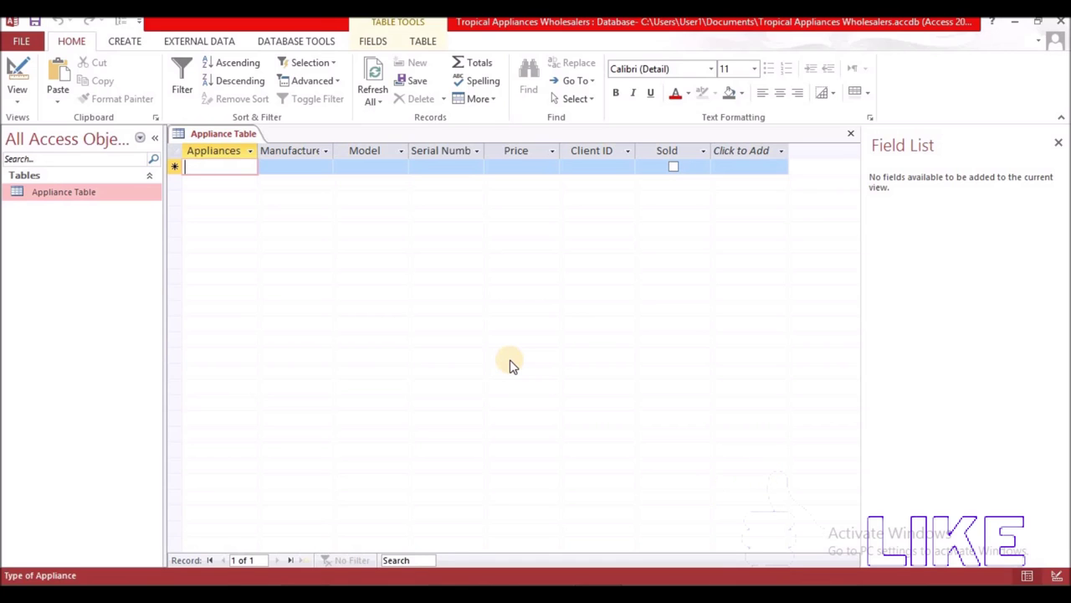
Read the field caption instructions on the next slide, and set the Appliances field's caption to Appliance Name in Design View.
key(alt+Tab)
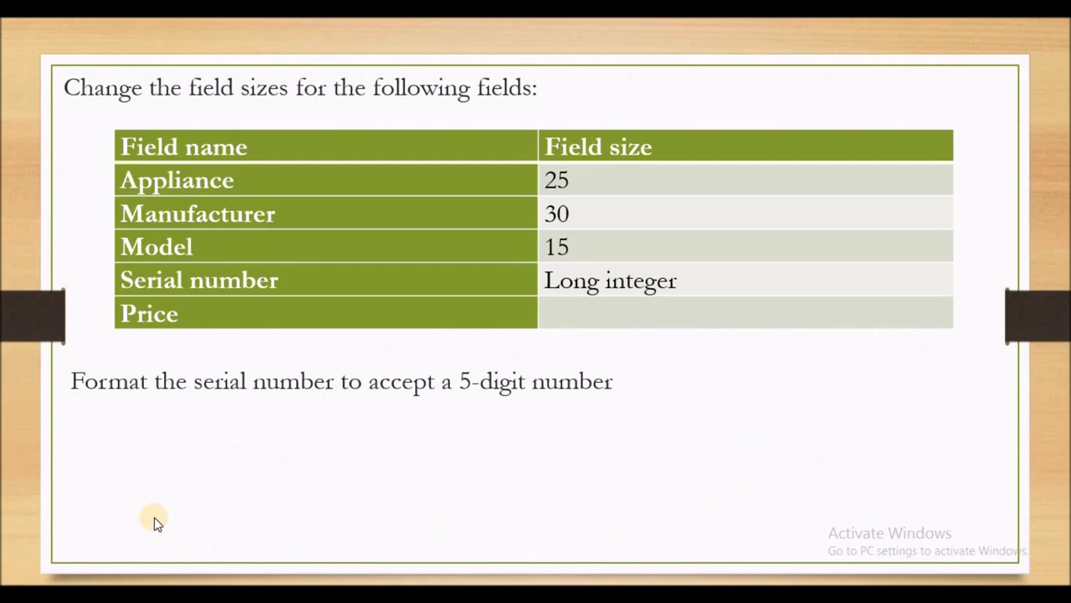
key(Right)
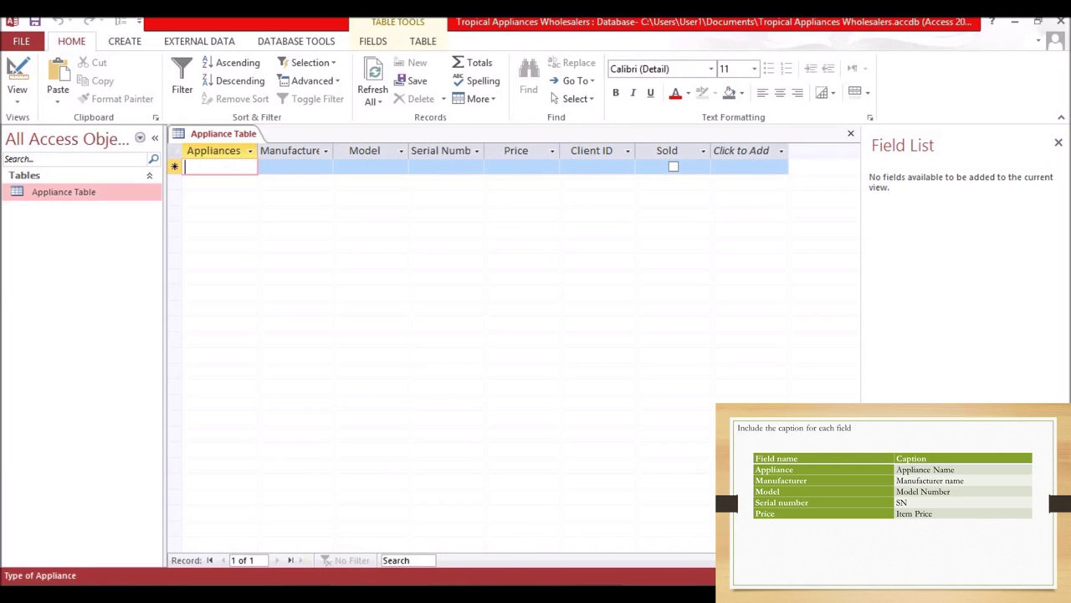
click(19, 73)
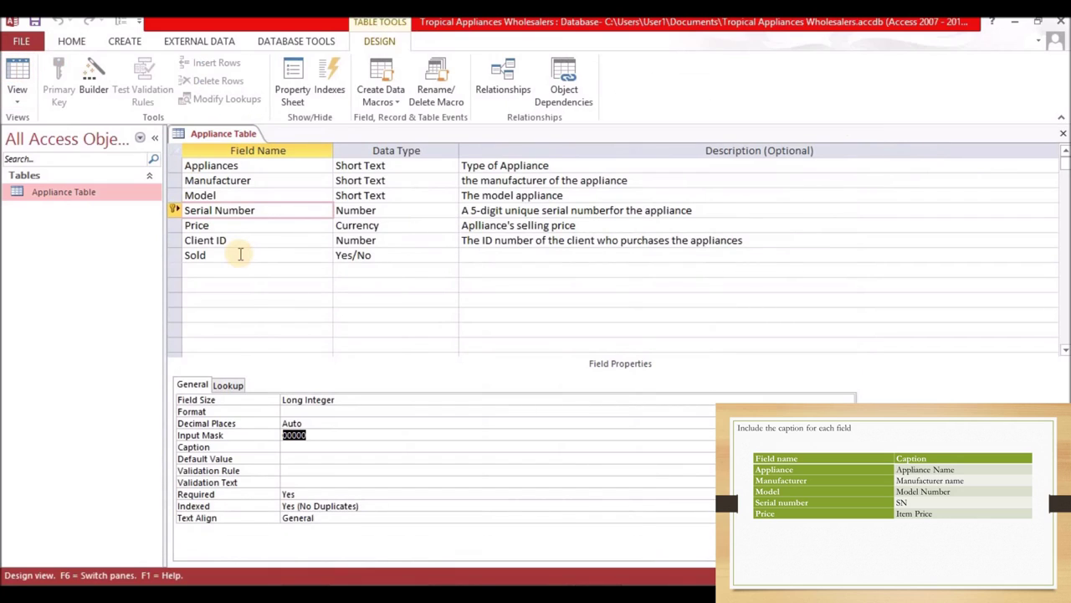
click(215, 165)
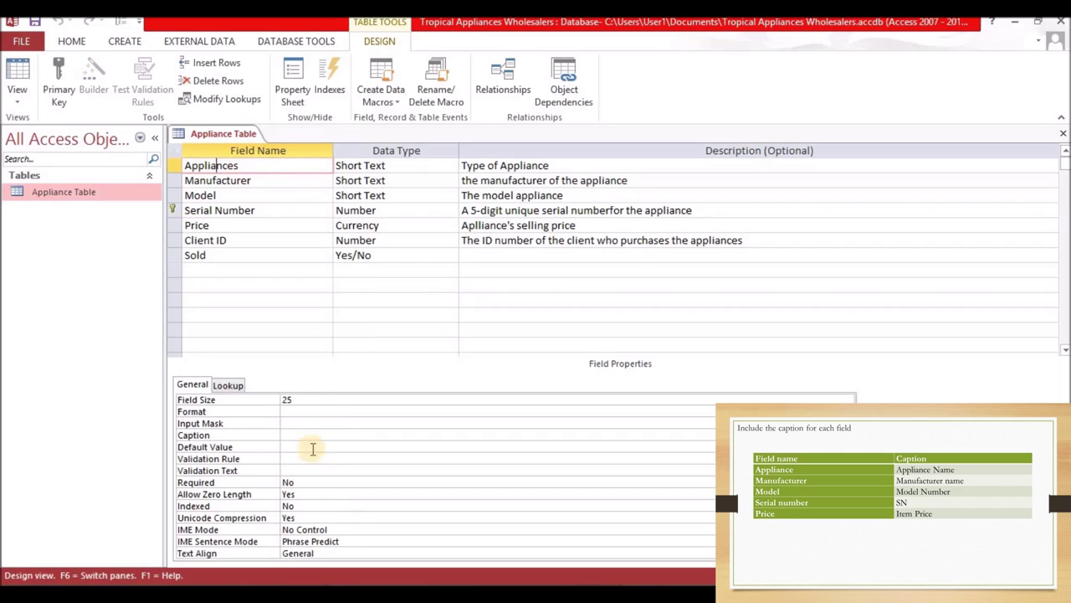
click(288, 435)
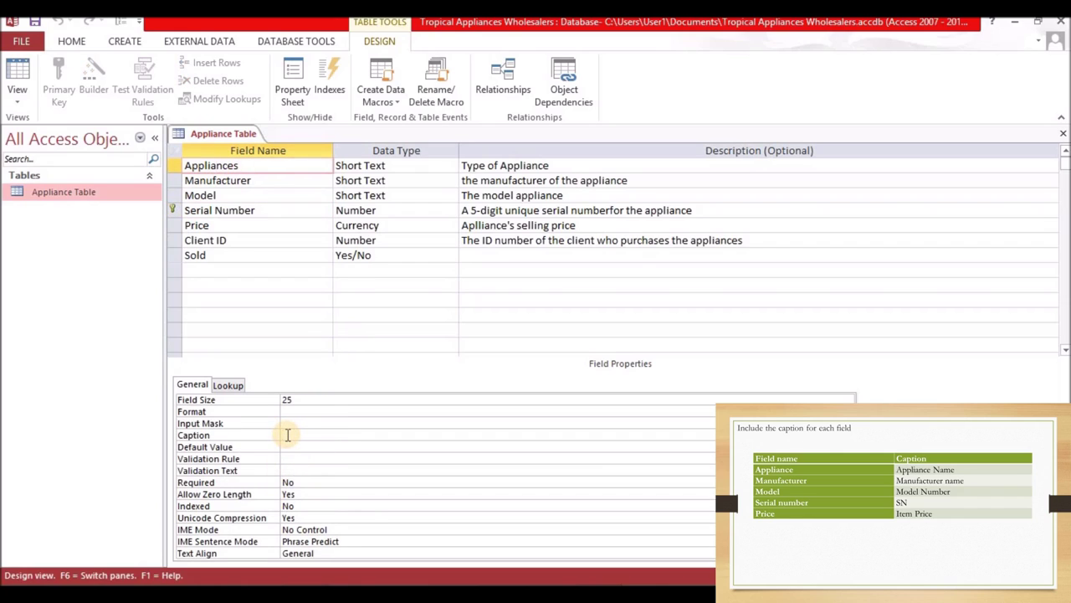
text(Appliance Name)
Set the Manufacturer field's caption to Manufacturer Name and the Model field's caption to Model Number.
click(233, 180)
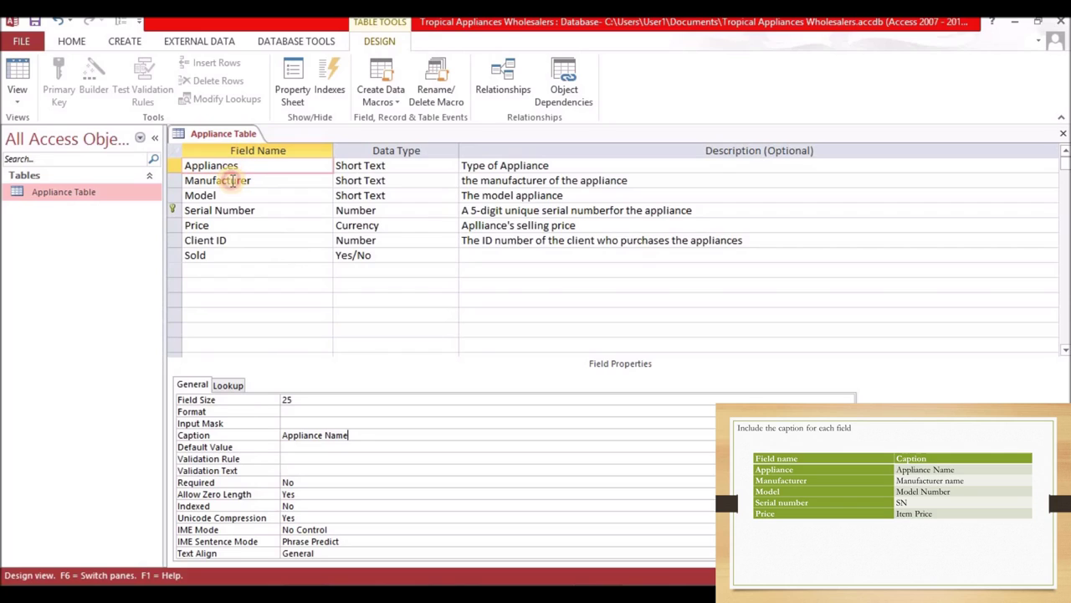
click(300, 437)
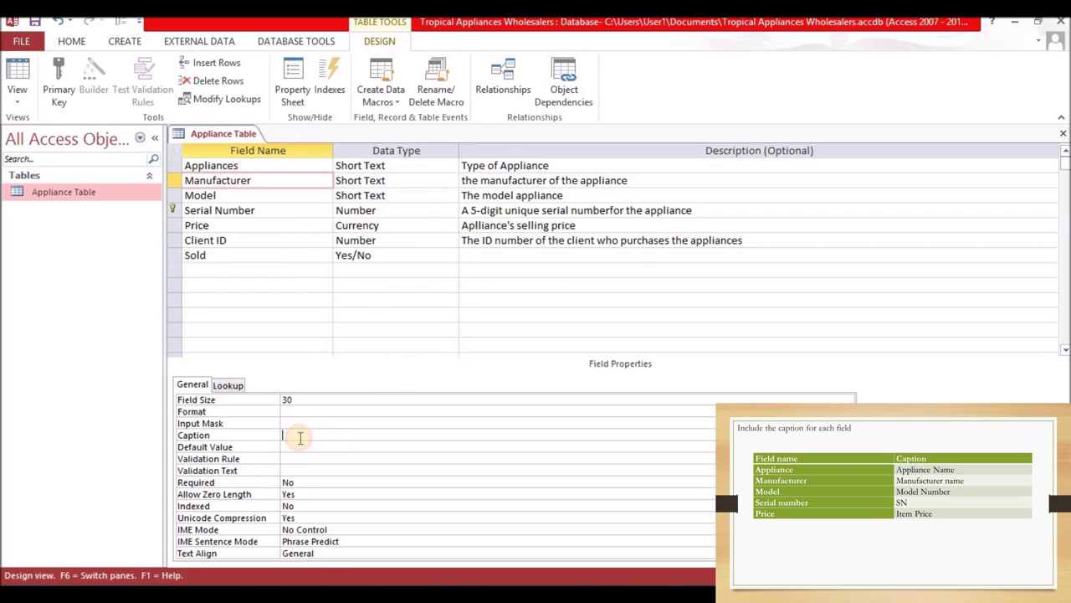
text(Manufacturer)
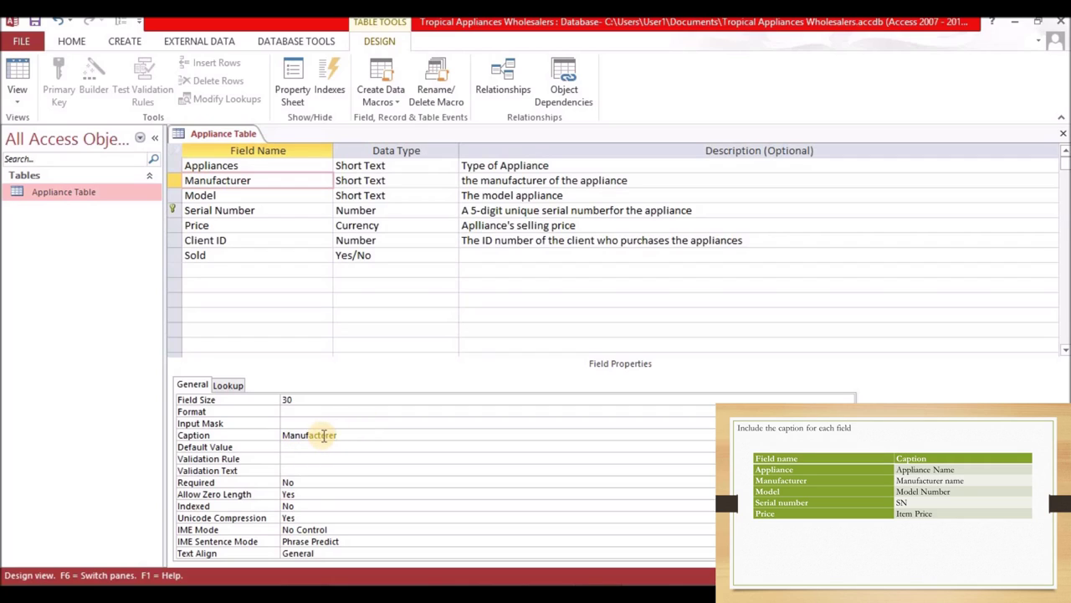
text( Name)
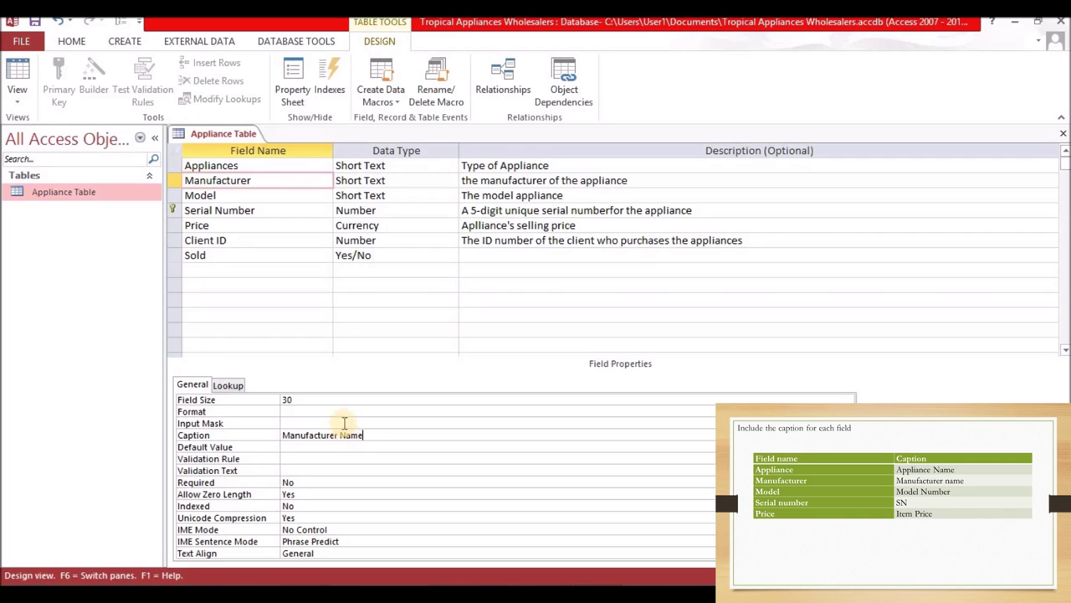
click(241, 195)
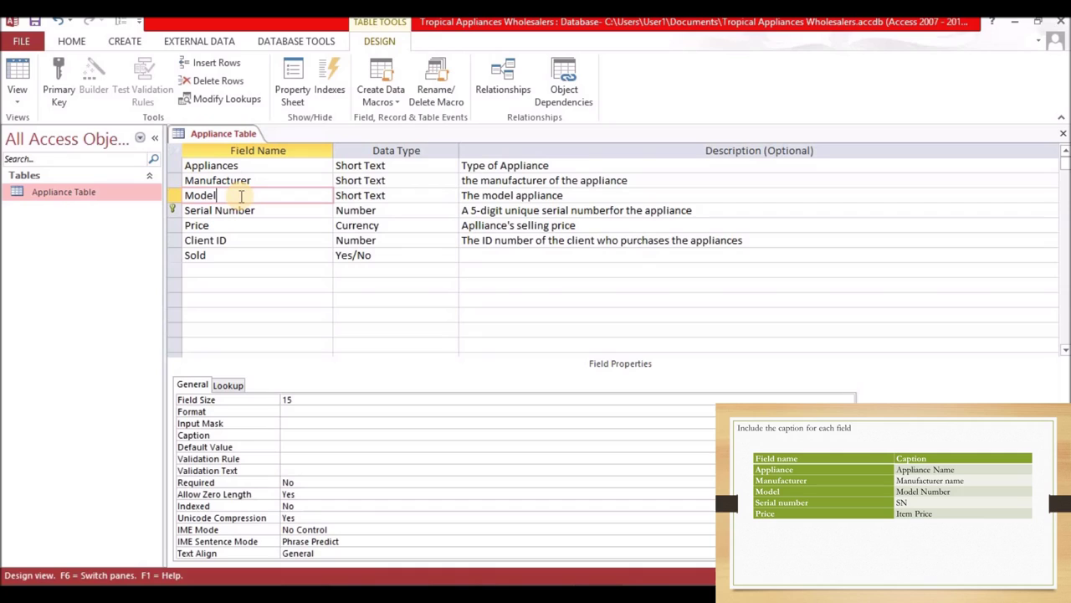
click(289, 435)
text(Model)
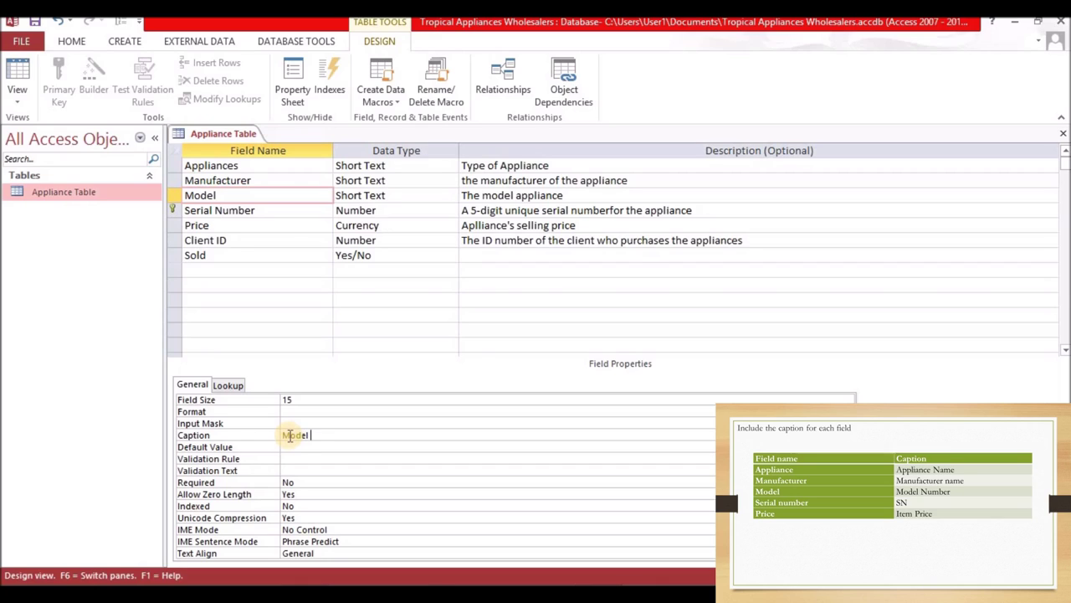
text( Number)
Set the Serial Number field's caption to SN and the Price field's caption to Item Price.
click(243, 210)
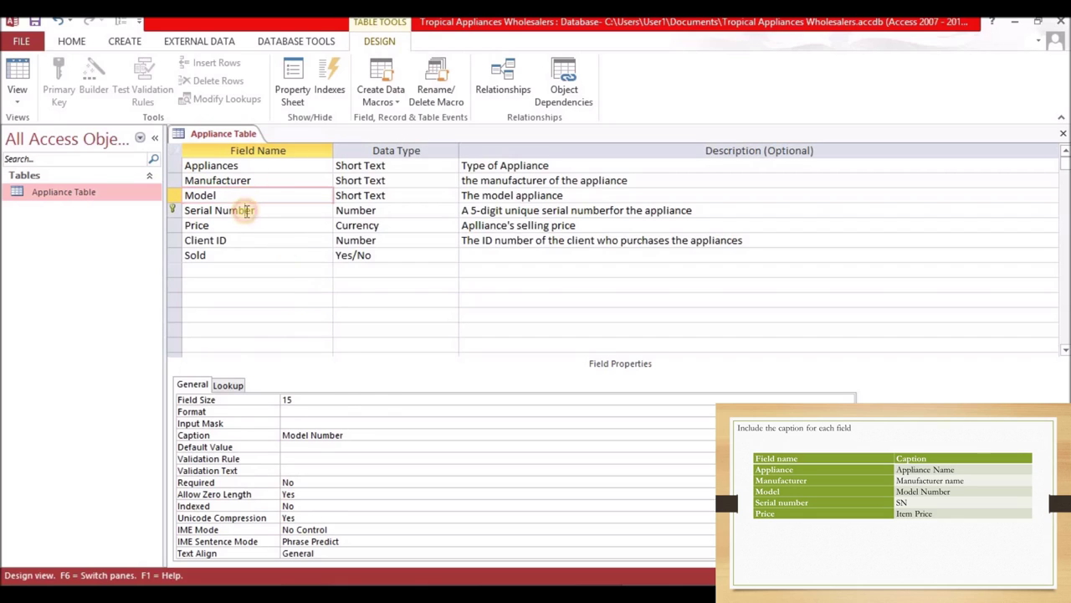
click(296, 446)
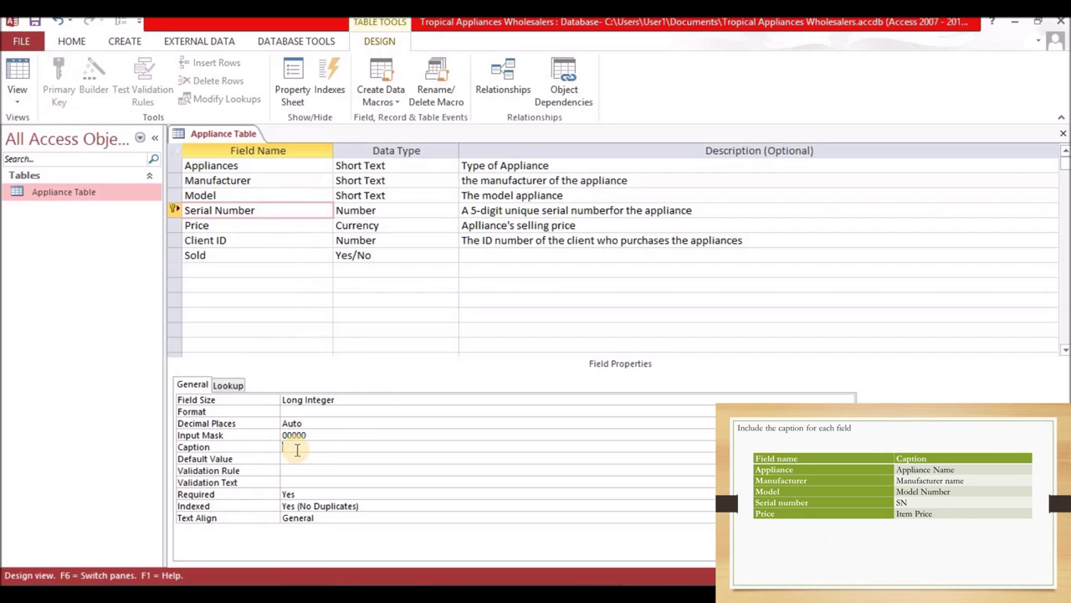
text(SN)
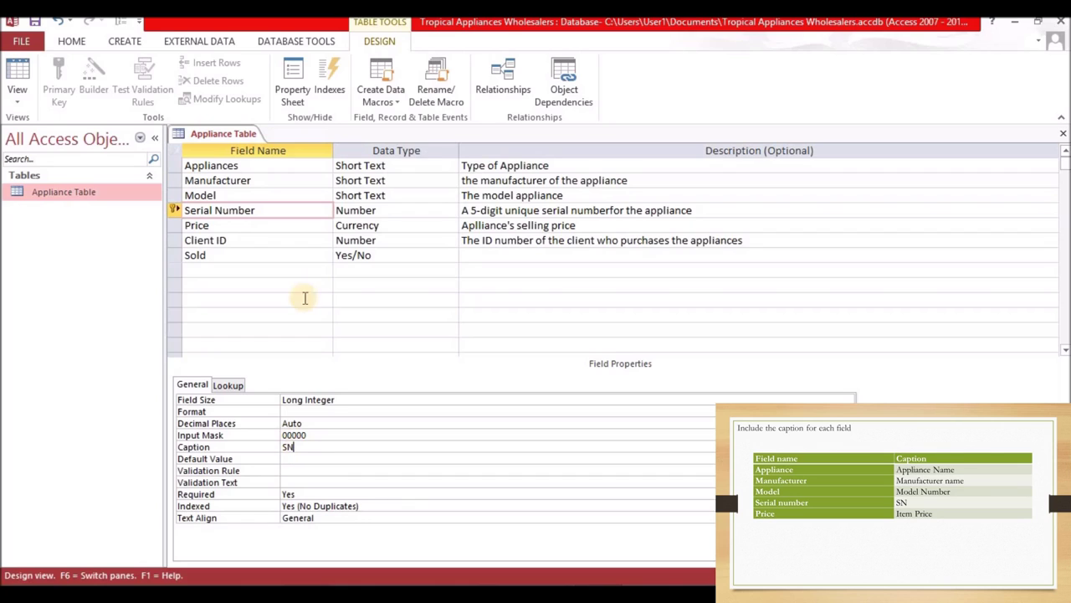
click(219, 229)
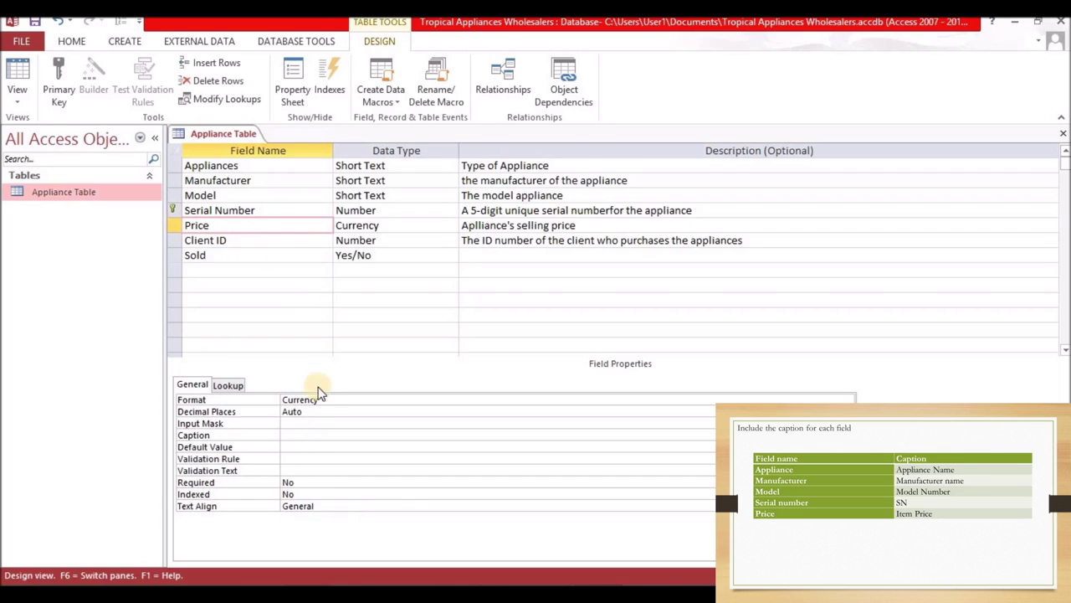
click(291, 432)
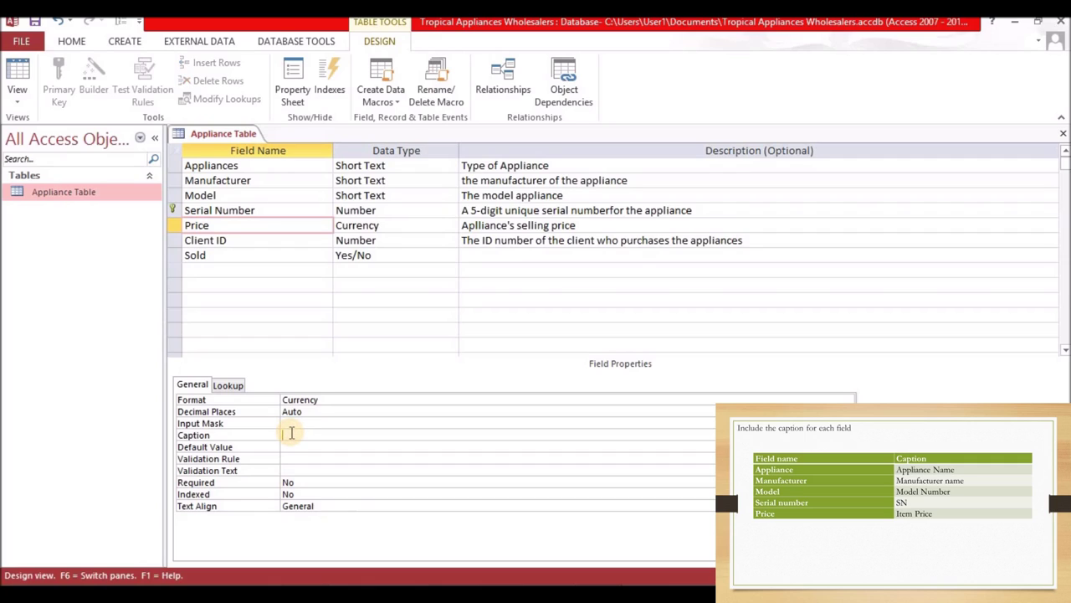
text(Item Price)
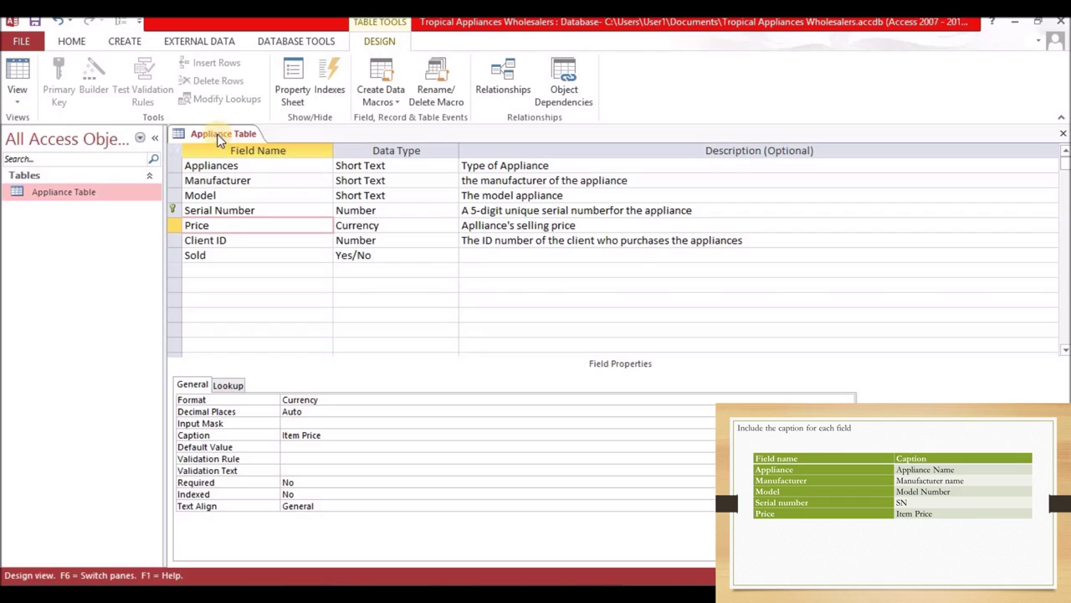
Save the table design with the new captions and show Appliance Table in Datasheet View.
right_click(217, 136)
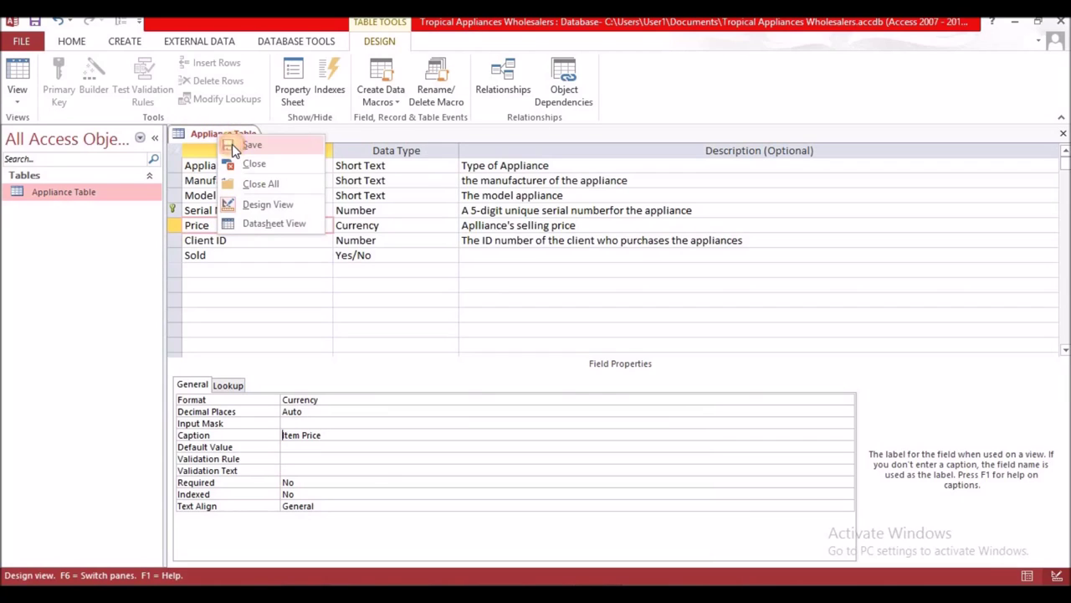
click(232, 144)
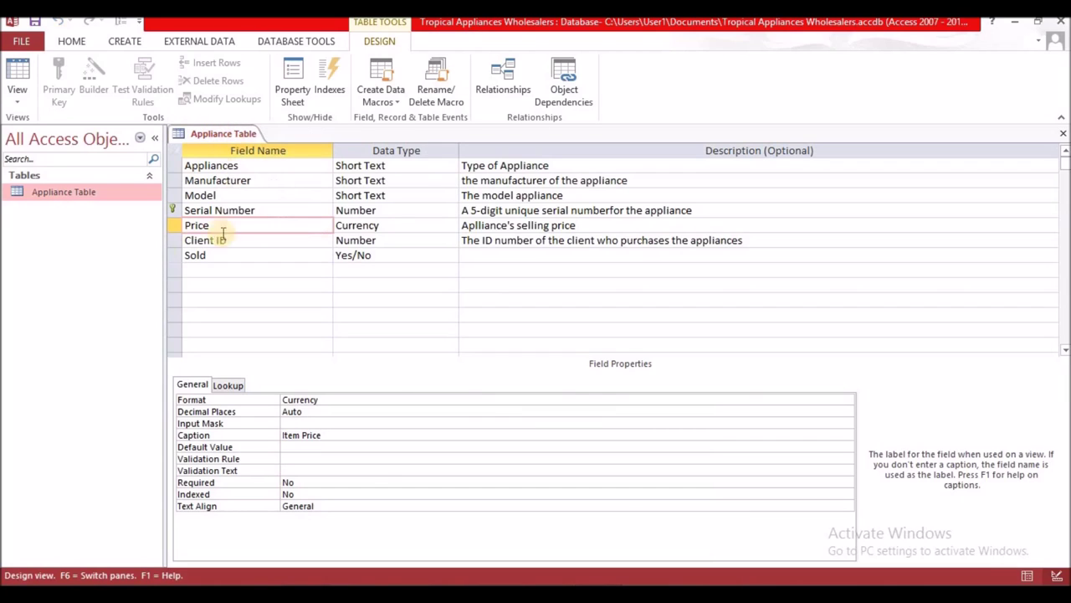
click(17, 74)
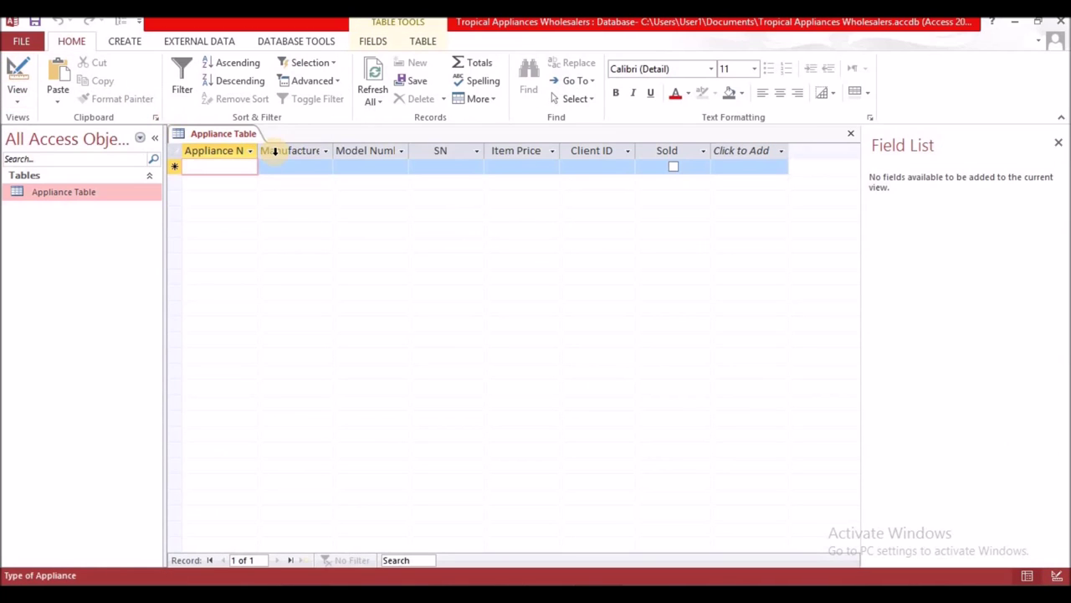
Examine the captions and status descriptions of the Appliance Table columns, from Appliance Name through Sold.
click(276, 151)
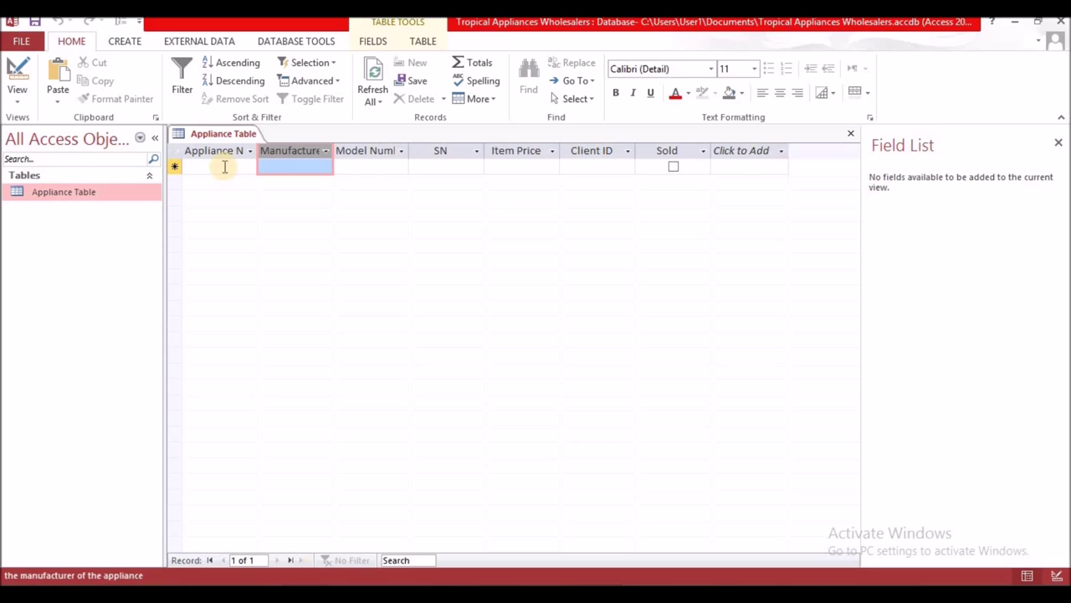
click(224, 167)
click(311, 168)
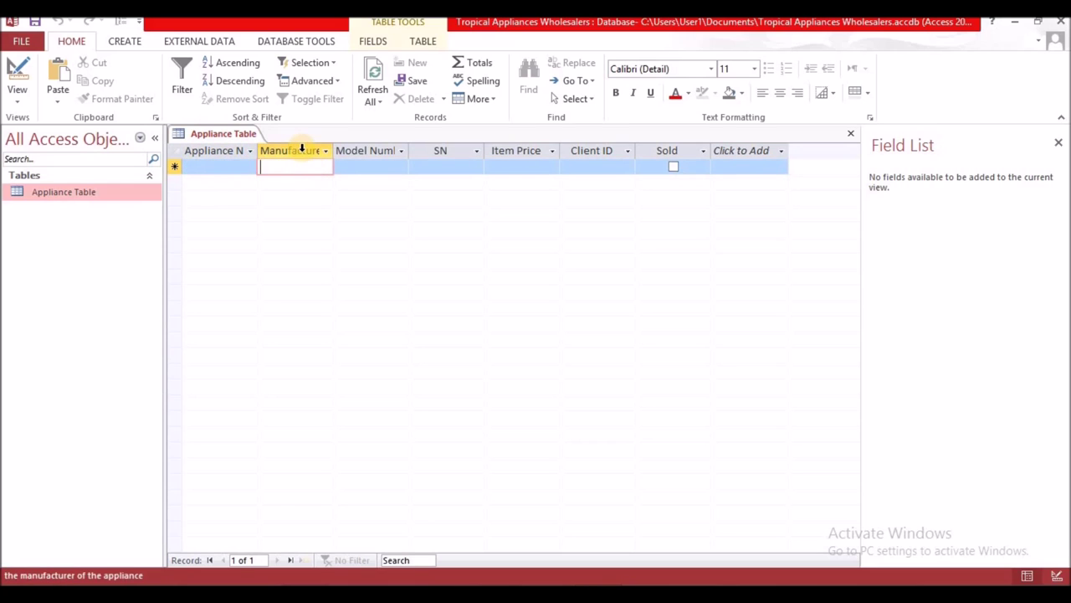
click(223, 148)
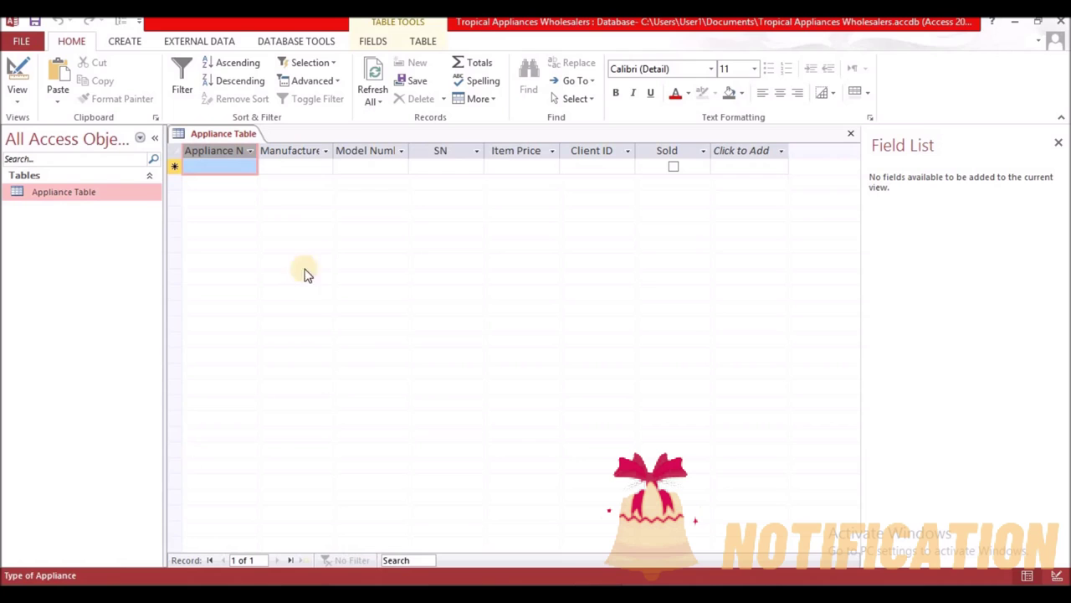
click(314, 164)
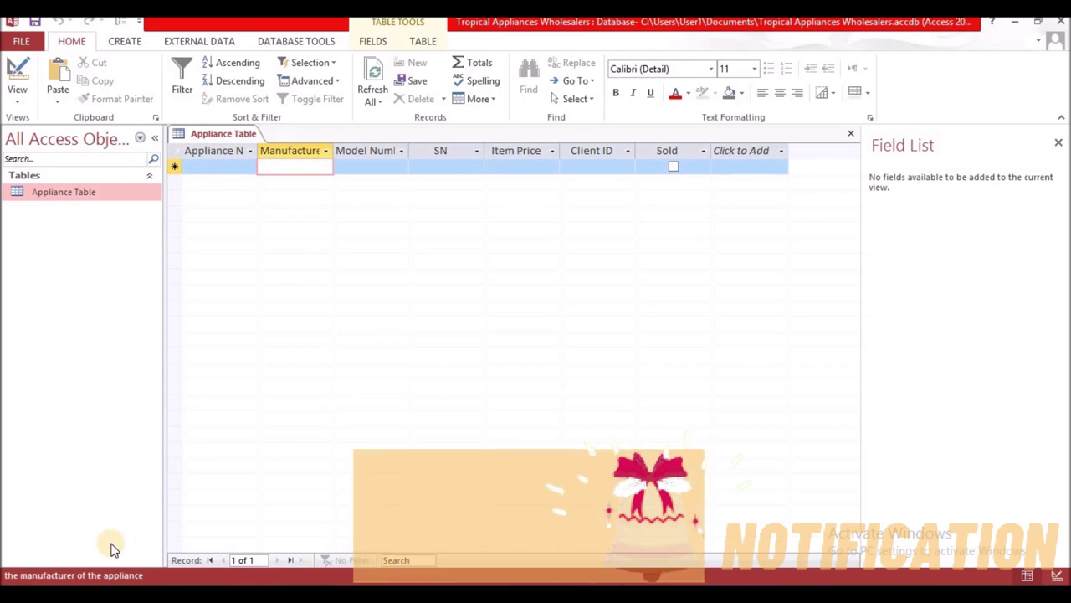
click(375, 151)
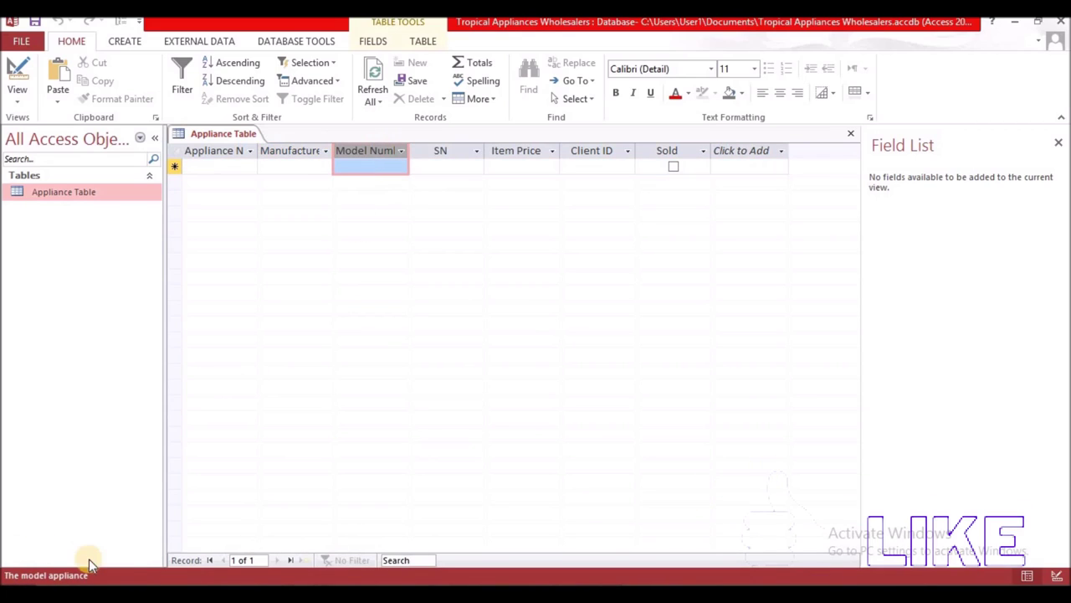
click(438, 153)
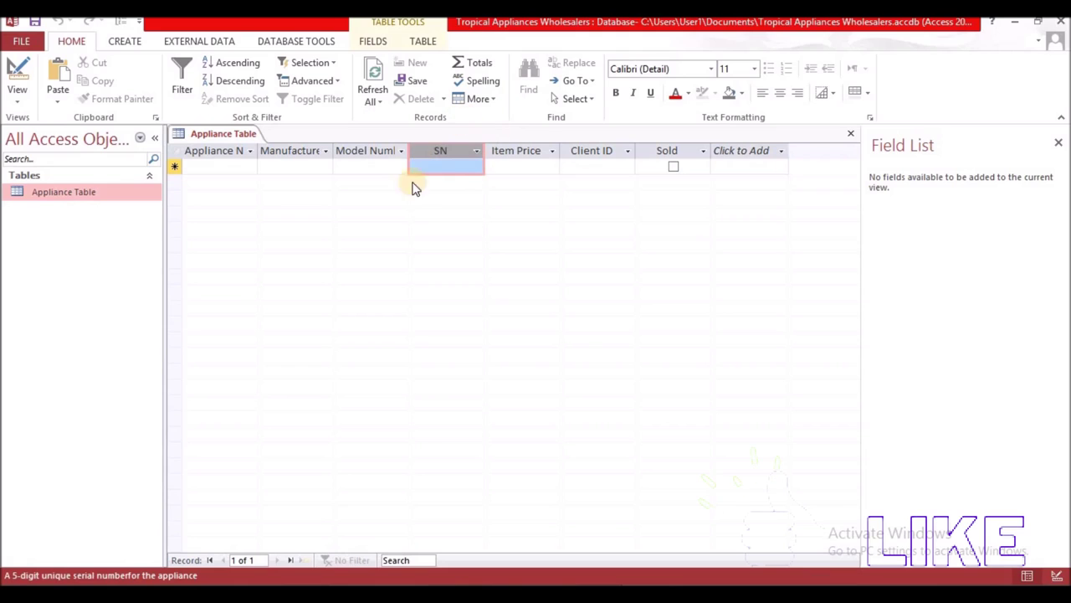
click(431, 155)
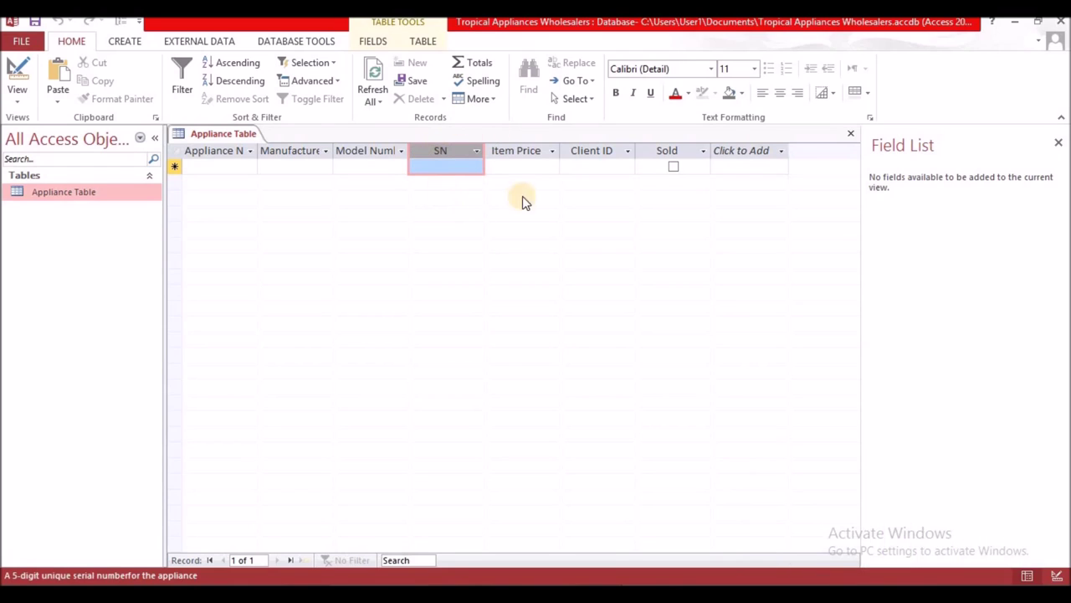
click(532, 153)
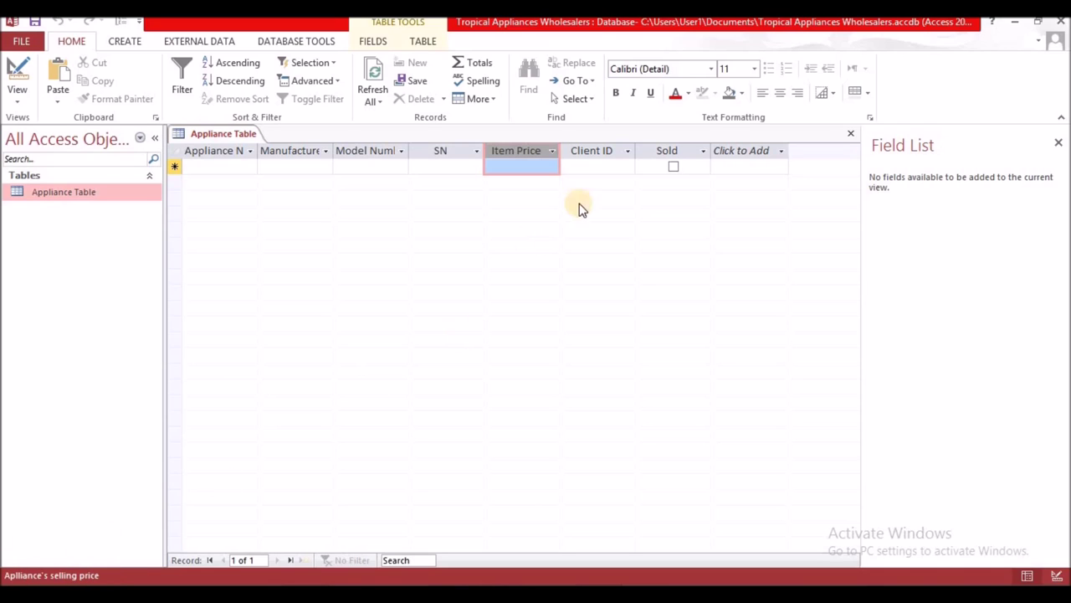
click(579, 154)
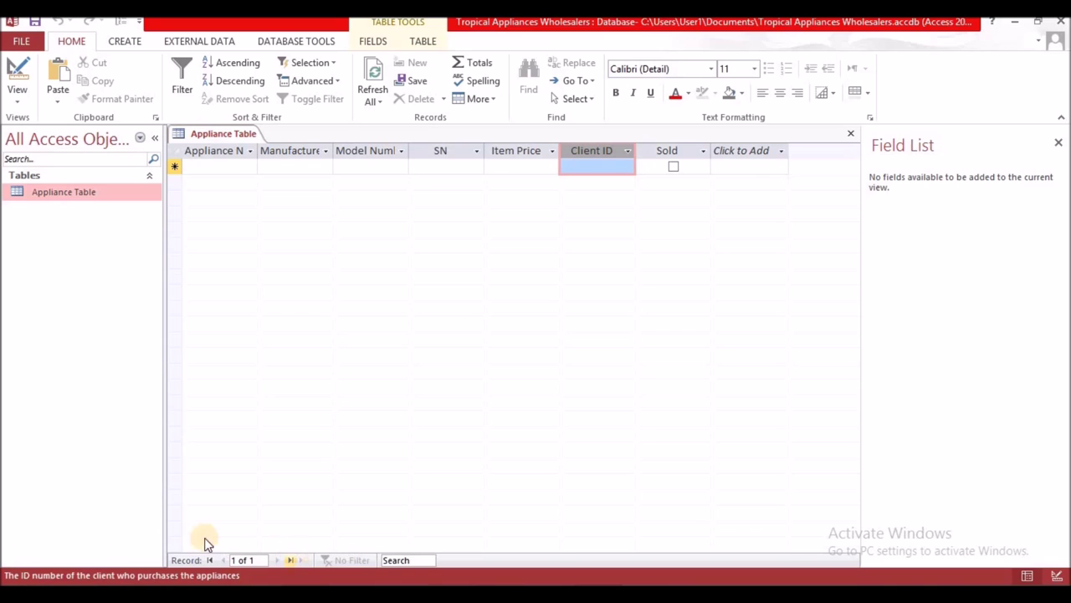
click(674, 151)
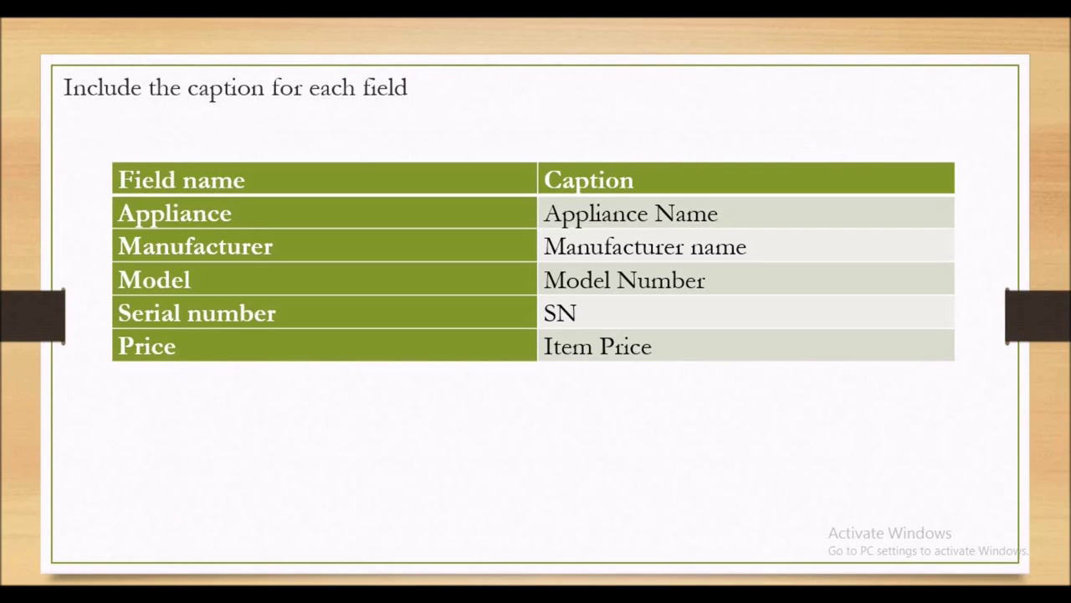
key(Right)
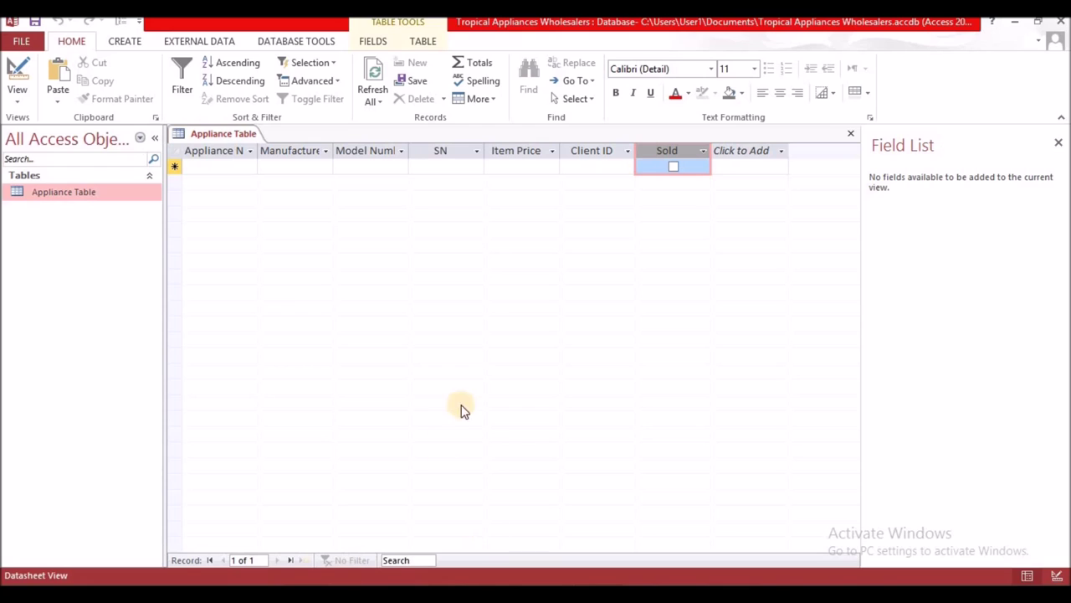
Create a new table in Design View and name its first field Client ID.
click(125, 42)
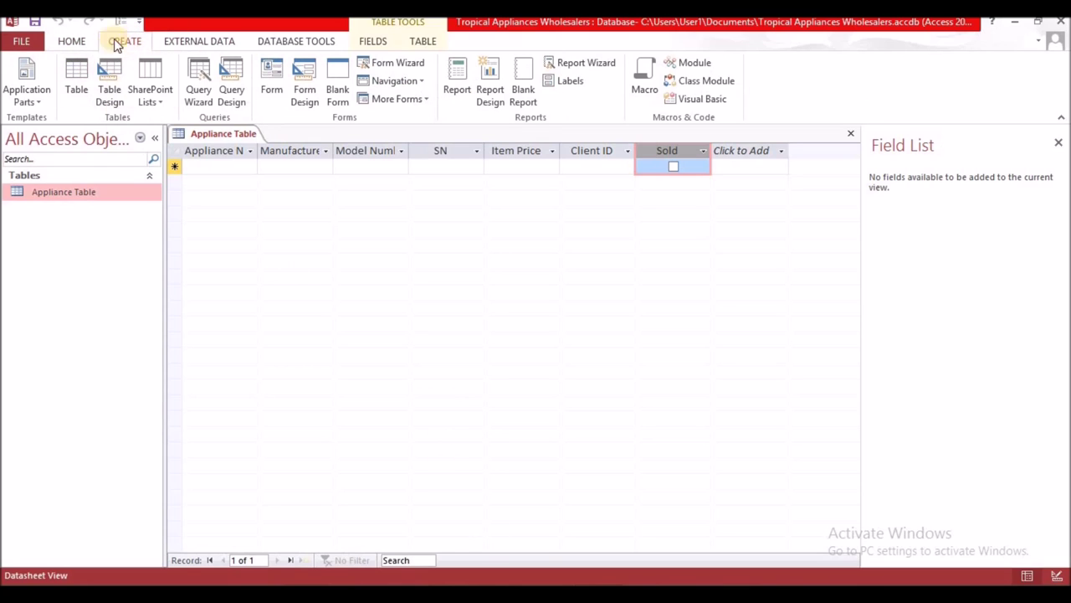
click(113, 73)
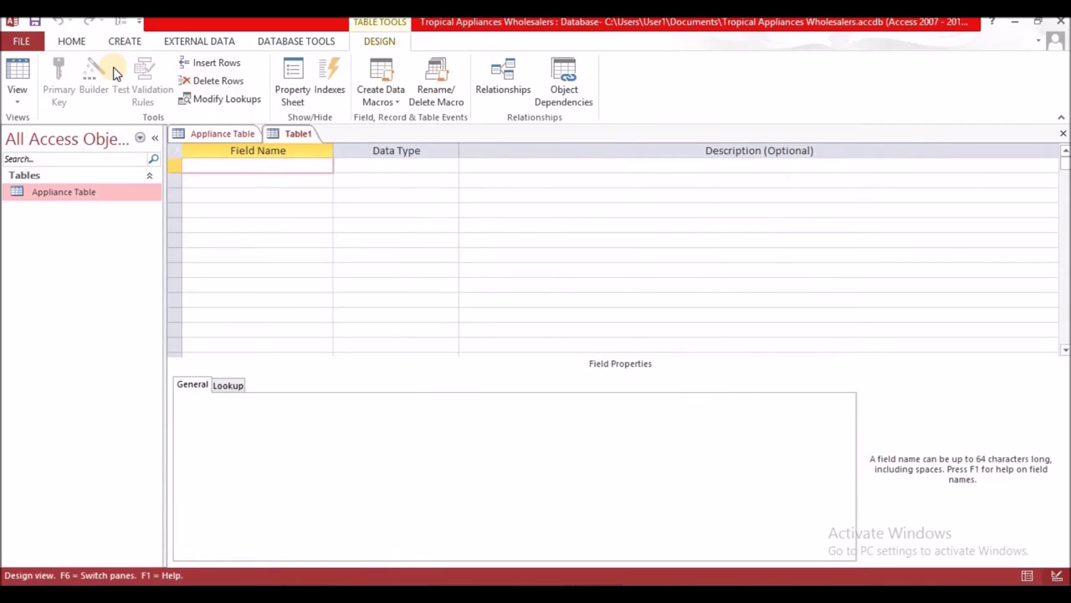
click(325, 164)
text(Client )
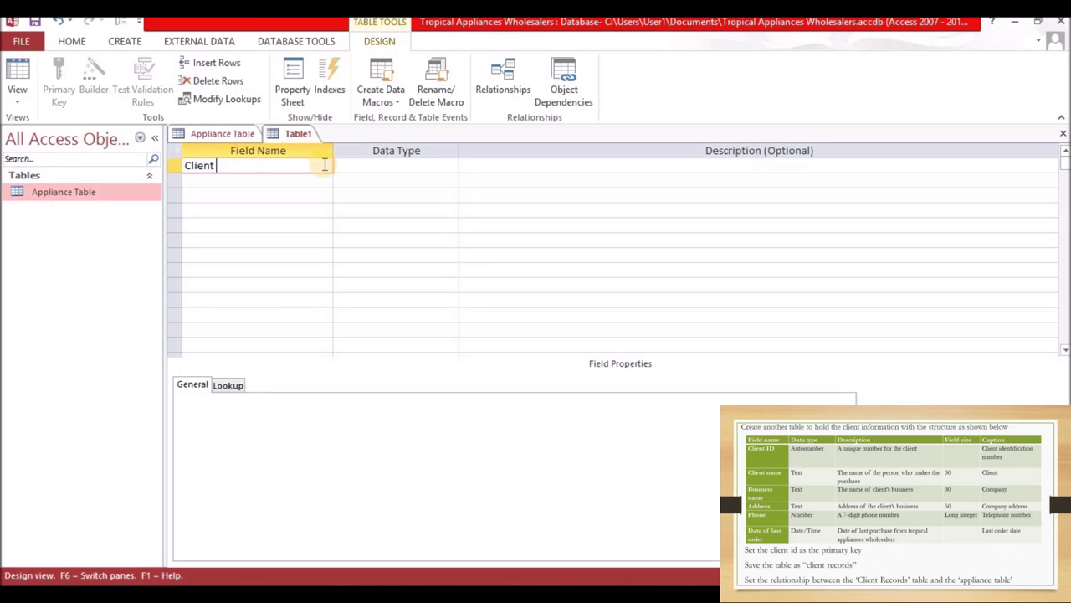
text(ID)
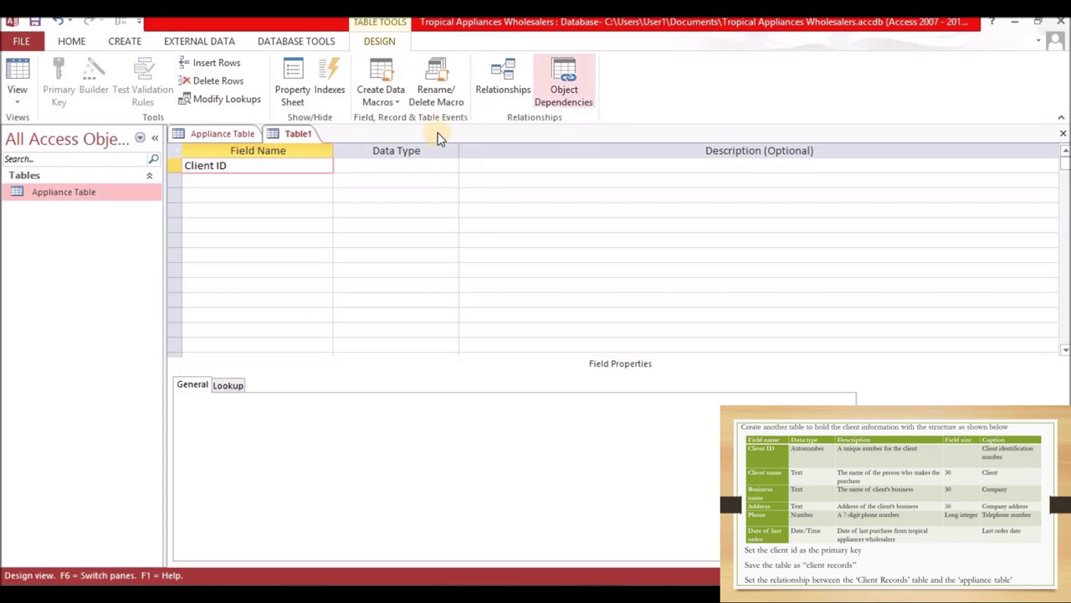
Set the Client ID field's data type to AutoNumber and its description to "A unique number for the client".
click(401, 162)
text(cy)
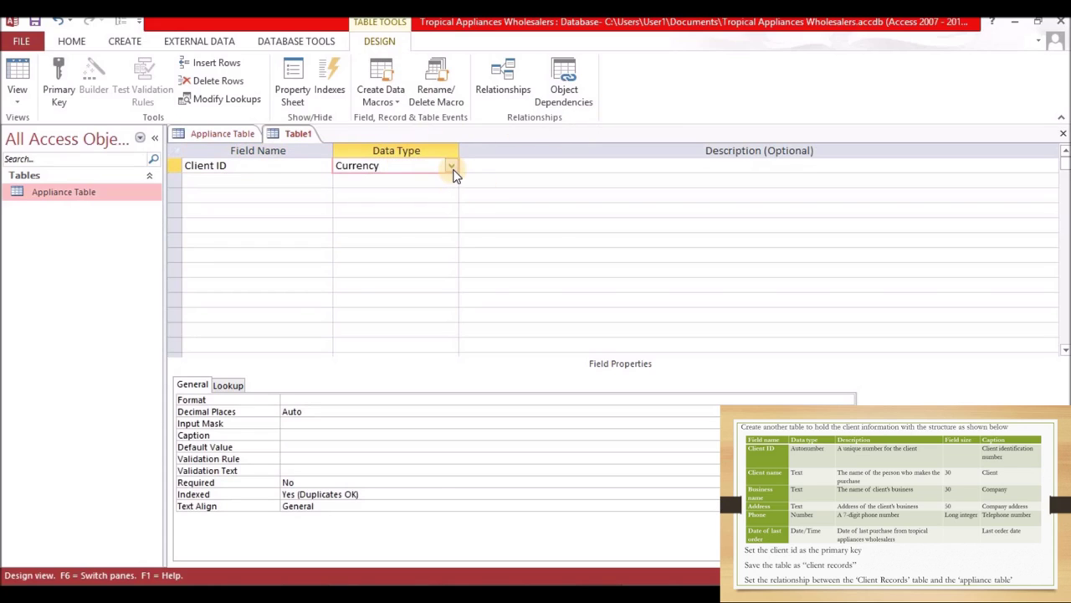
click(451, 166)
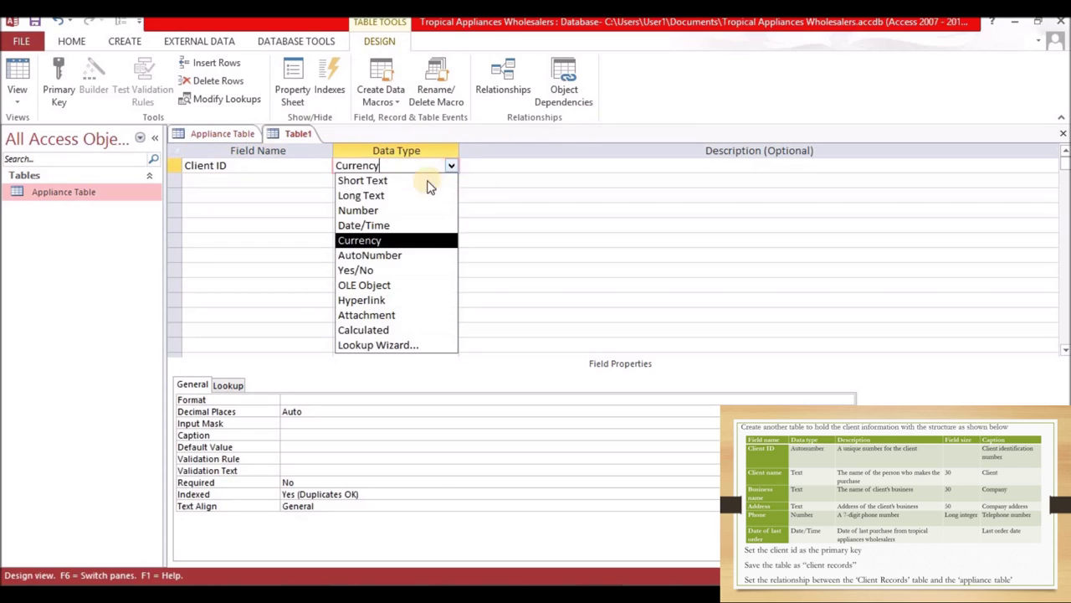
click(370, 255)
click(484, 166)
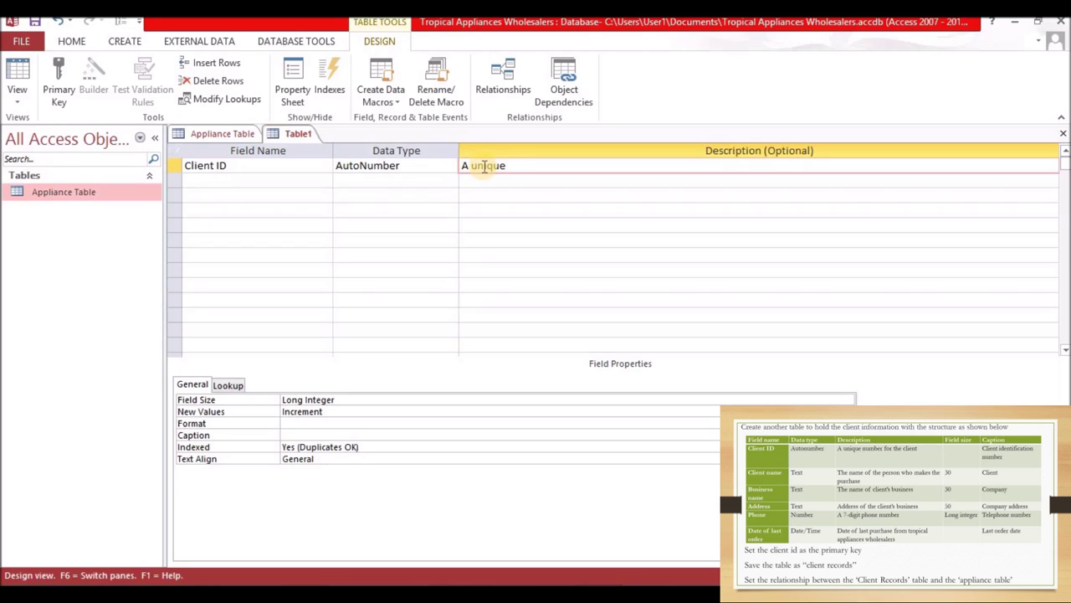
text(number for the client)
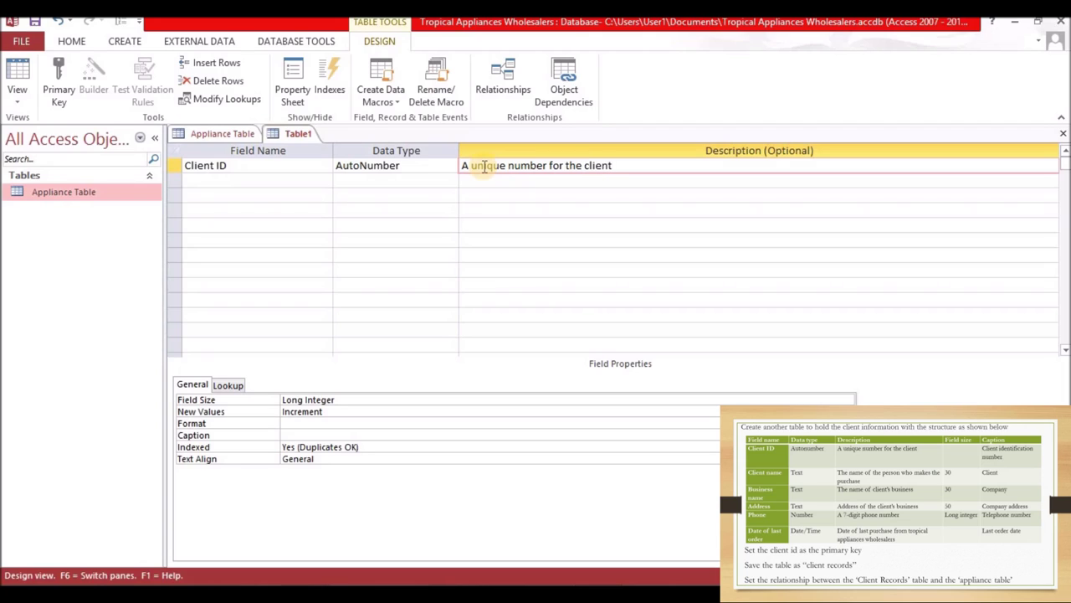
Set the Client ID field's caption to Client Identification Number.
click(293, 435)
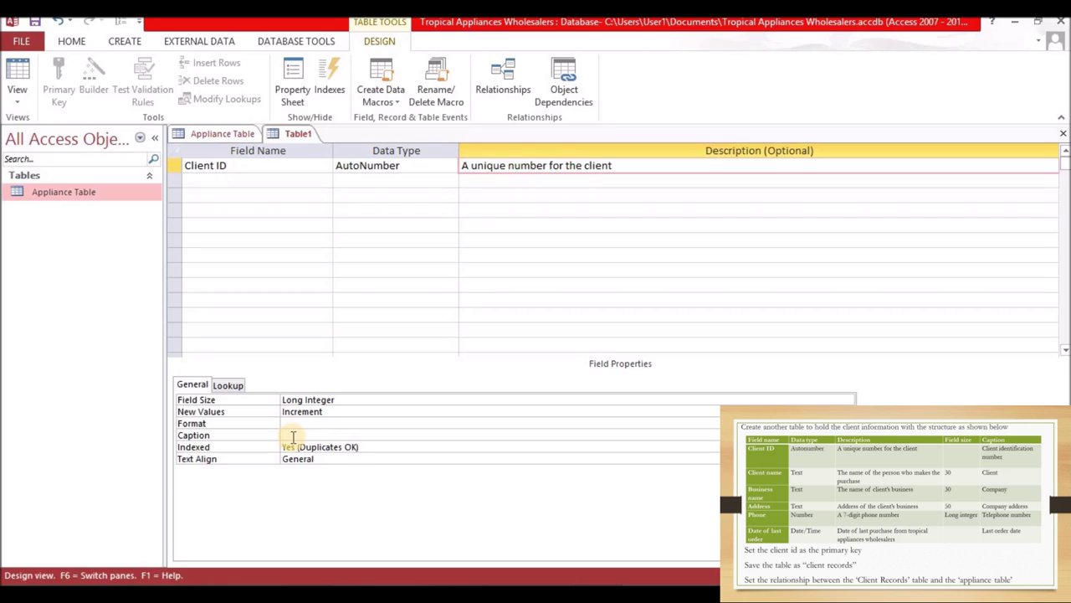
text(Client Iden)
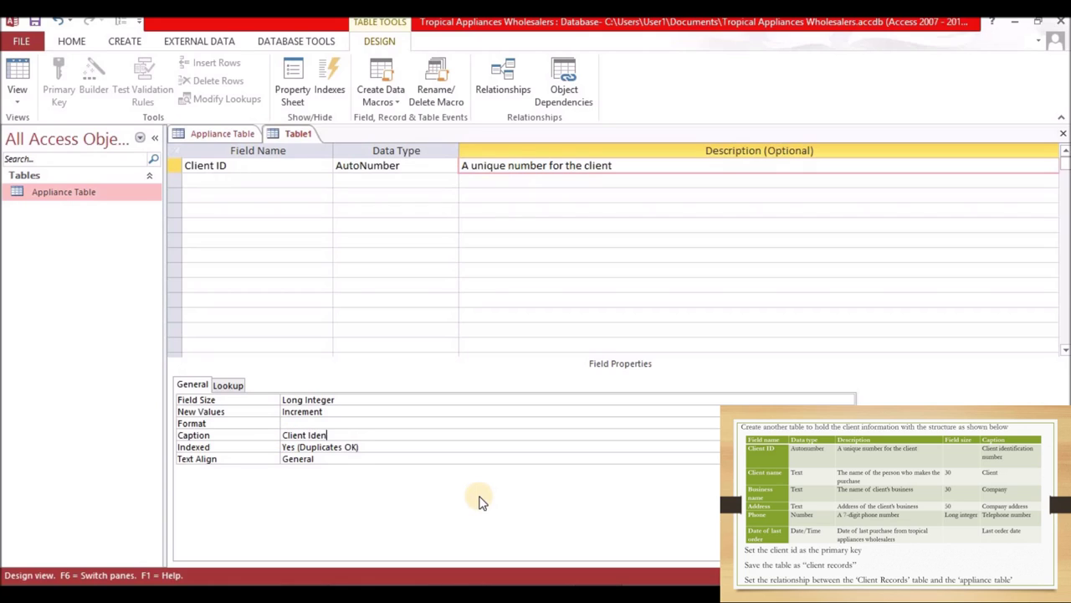
text(tification Number)
Add a Client Name field below Client ID with the Short Text data type.
click(211, 178)
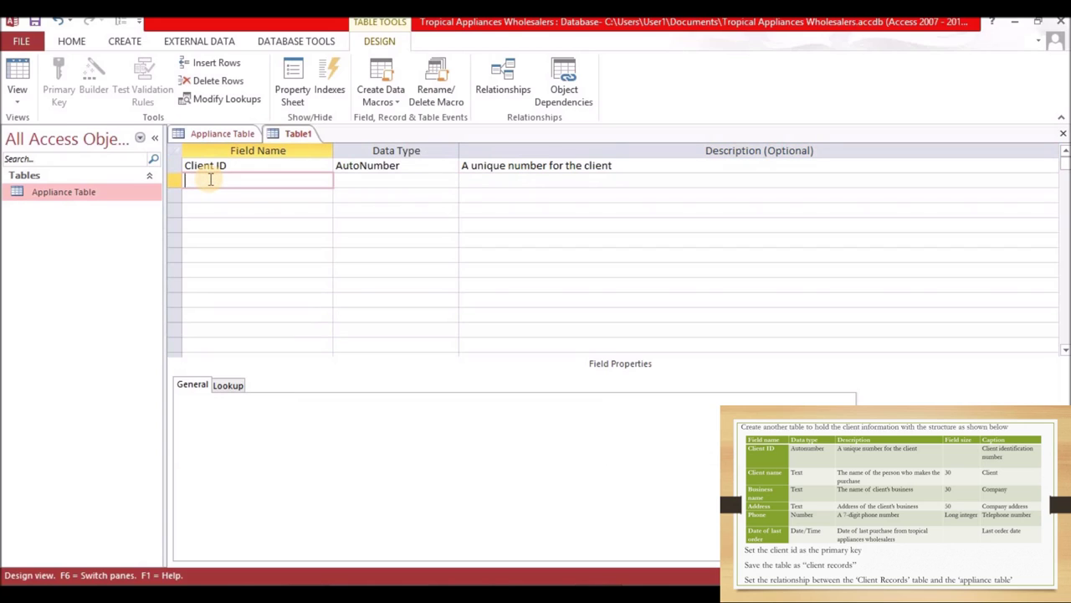
text(Client Name)
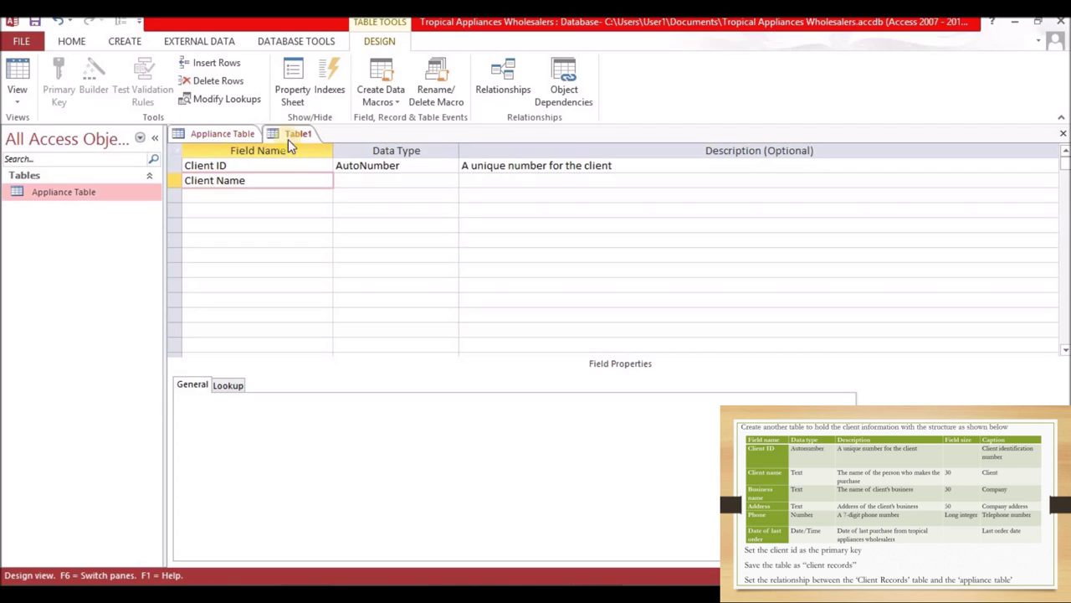
click(349, 180)
text(Currency)
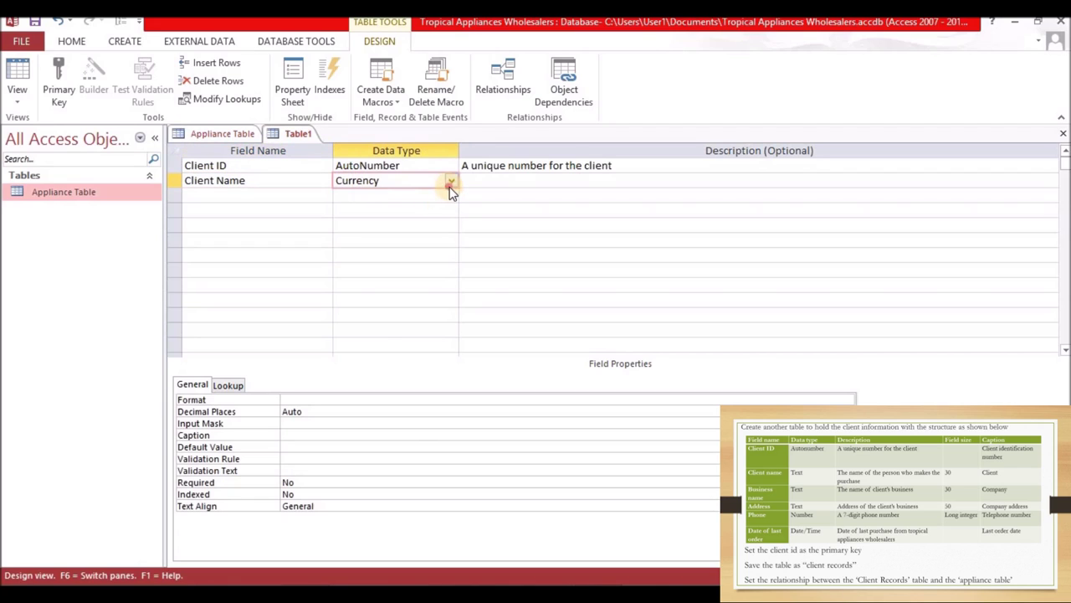
click(450, 183)
click(363, 195)
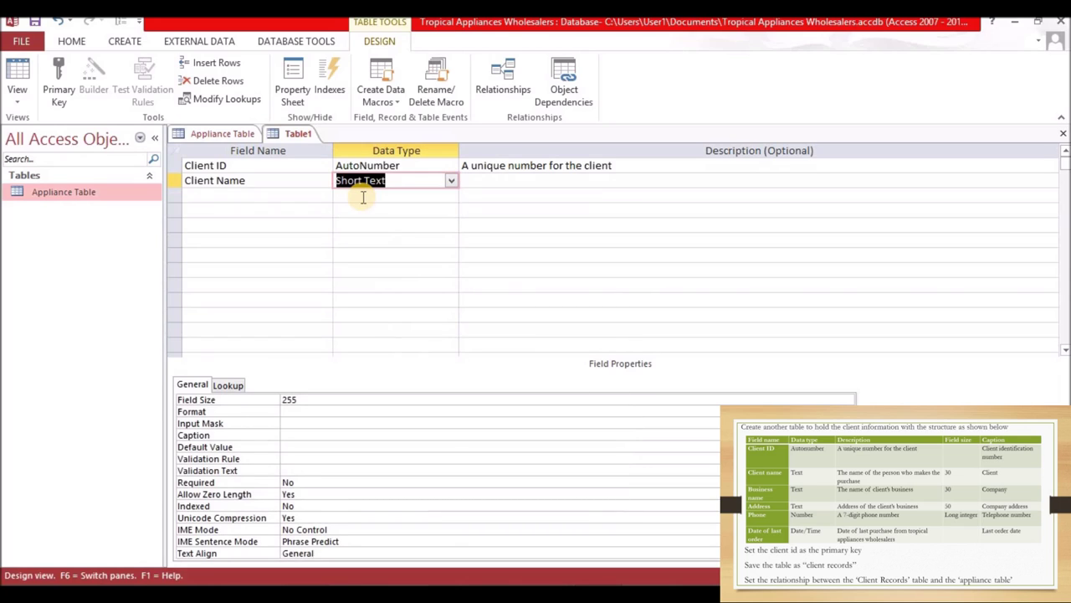
Describe the Client Name field as "The name of the person who makes the purchase".
click(495, 182)
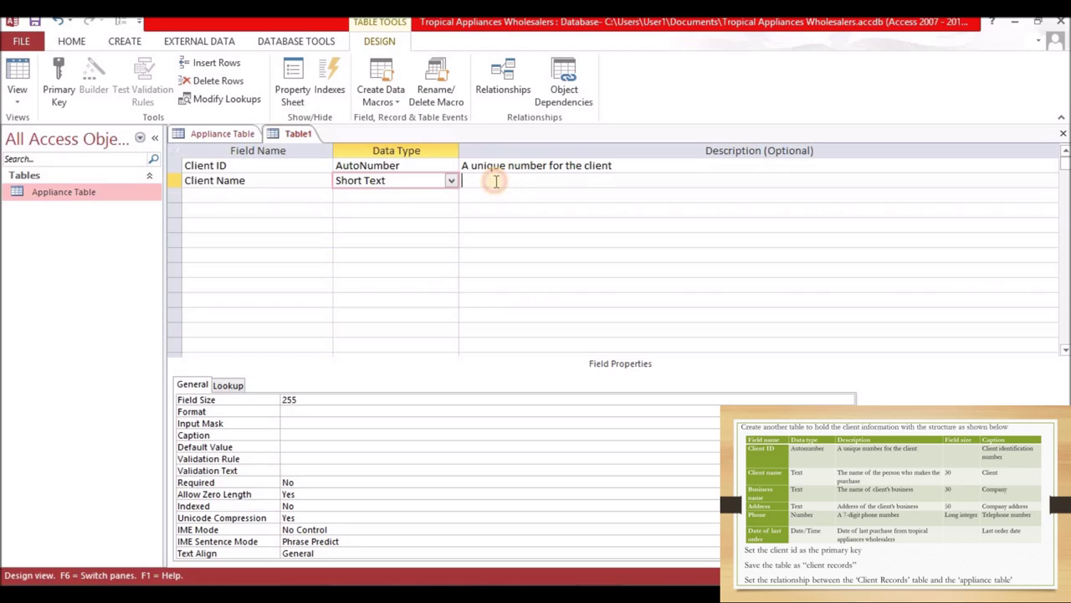
text(The name of the )
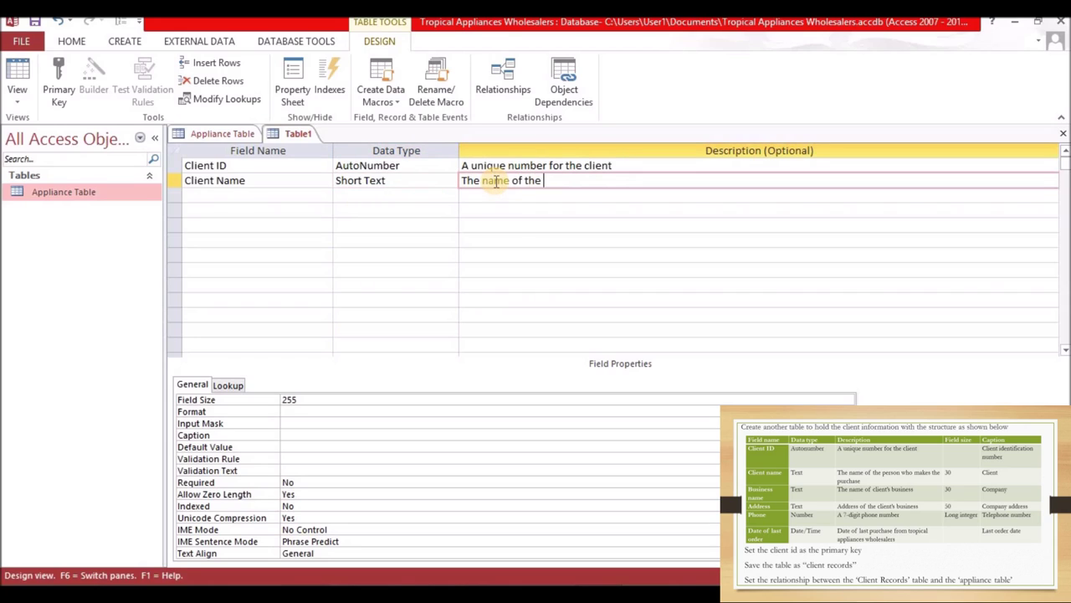
text(person who makes the purchase)
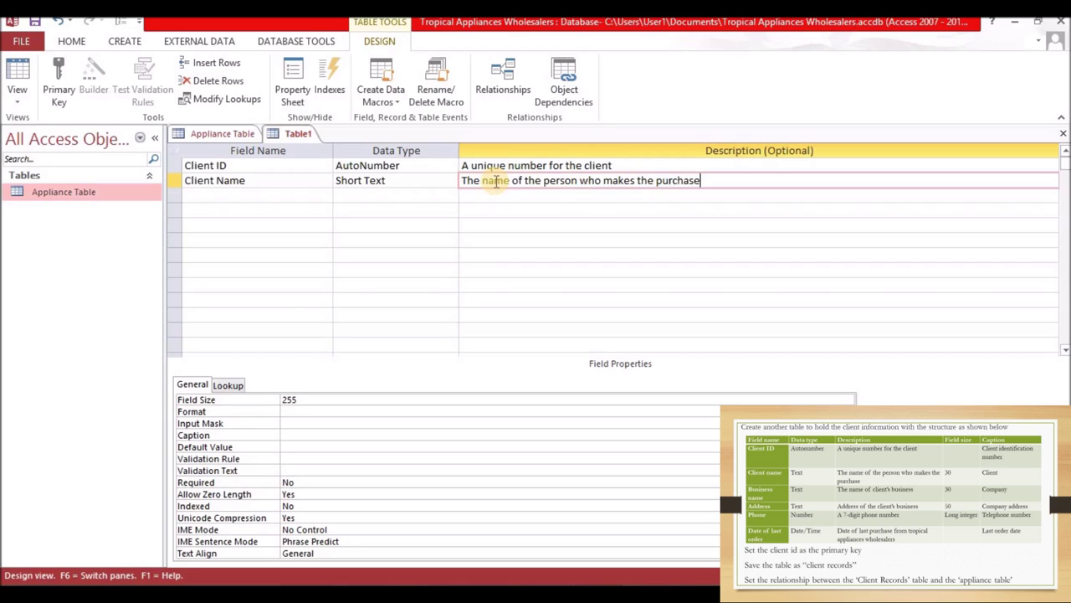
Set the Client Name field's size to 30 and its caption to Client.
click(303, 399)
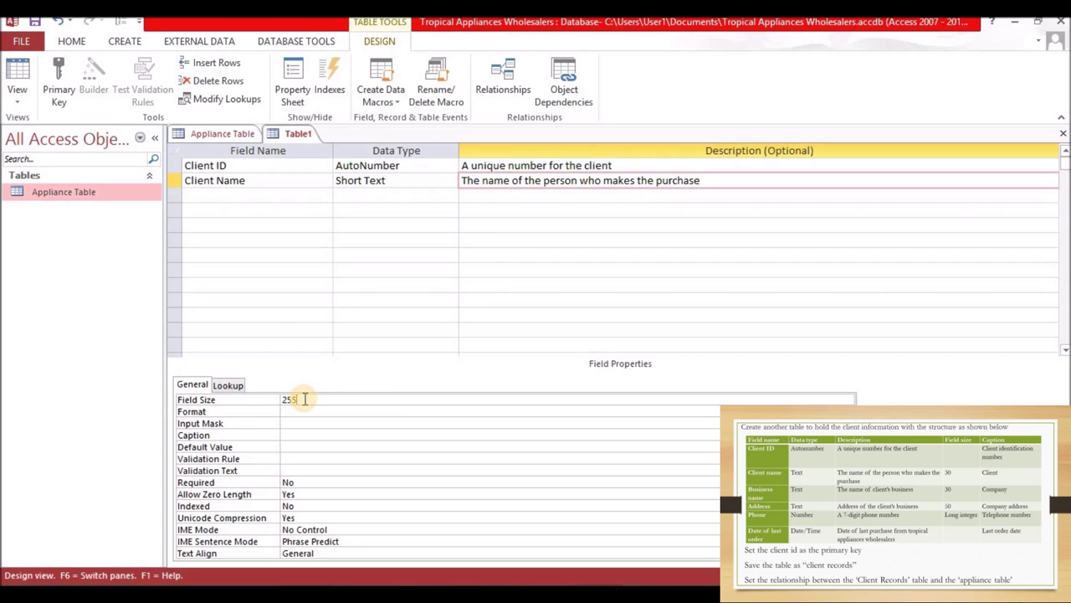
key(BackSpace)
key(BackSpace)
key(BackSpace)
text(30)
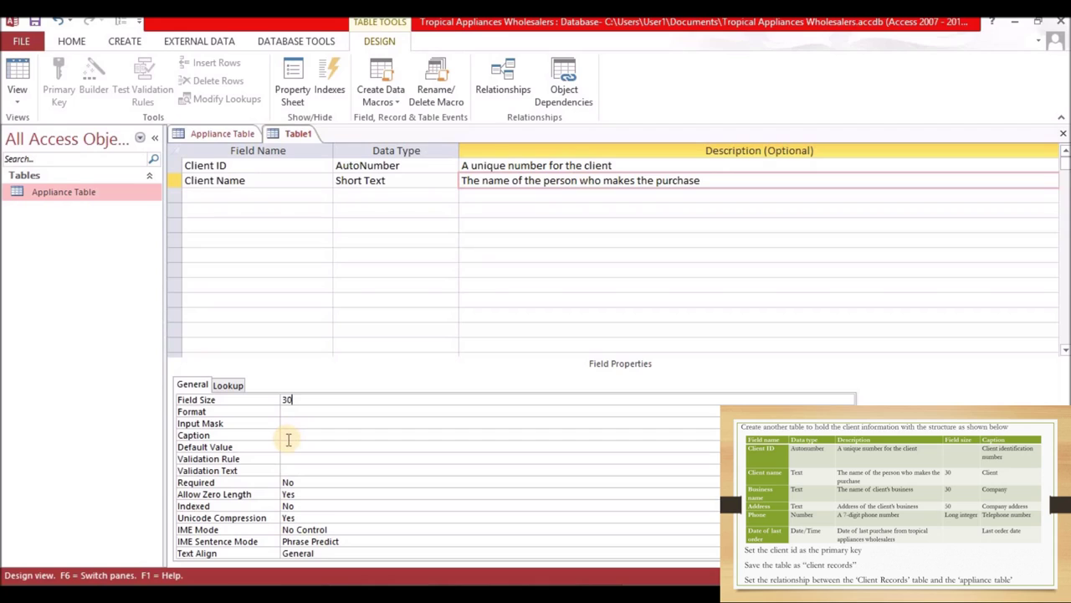
click(288, 436)
text(Client)
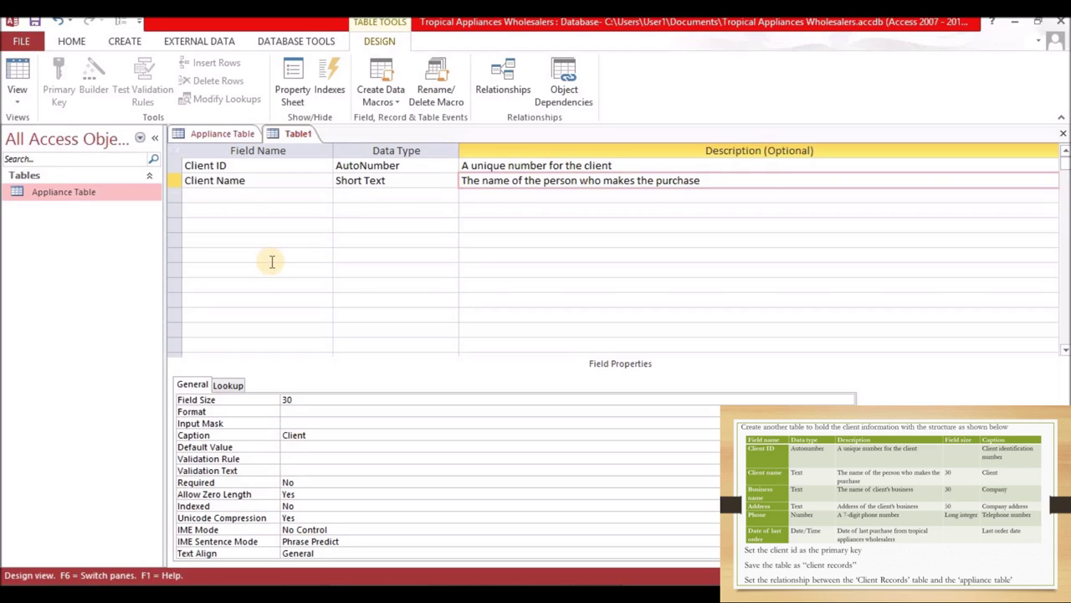
Add a Business Name field below Client Name with the Short Text data type.
click(211, 198)
text(B)
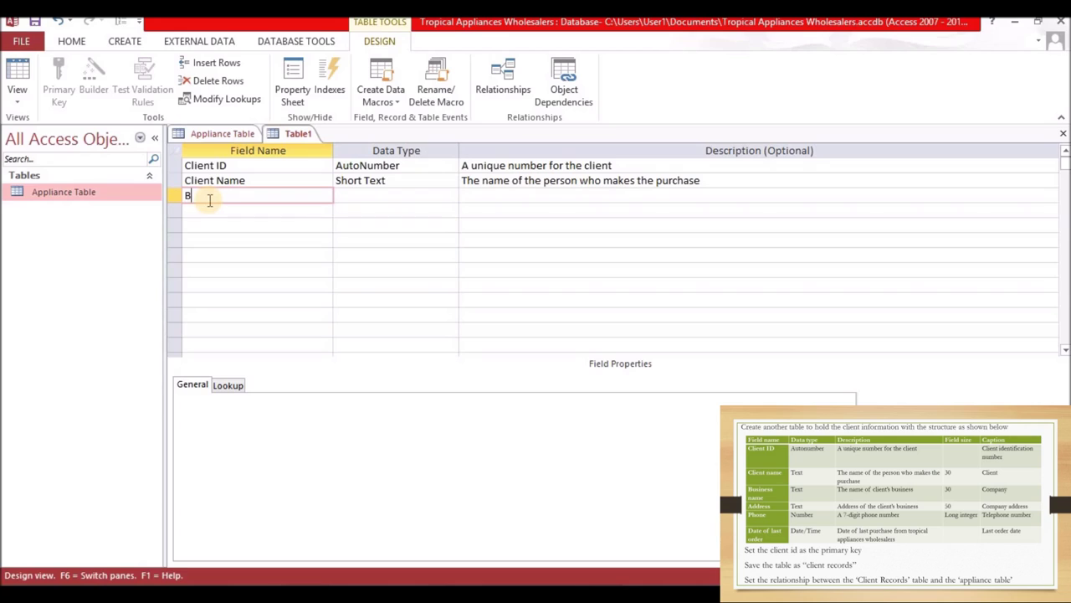
text(usiness Name)
click(354, 195)
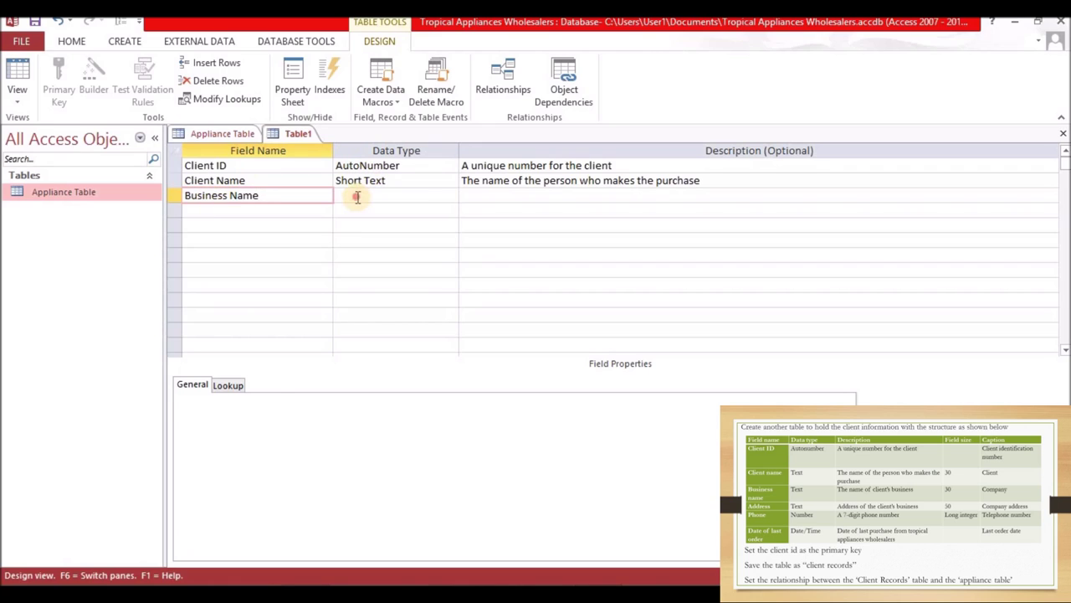
text(cy)
click(449, 197)
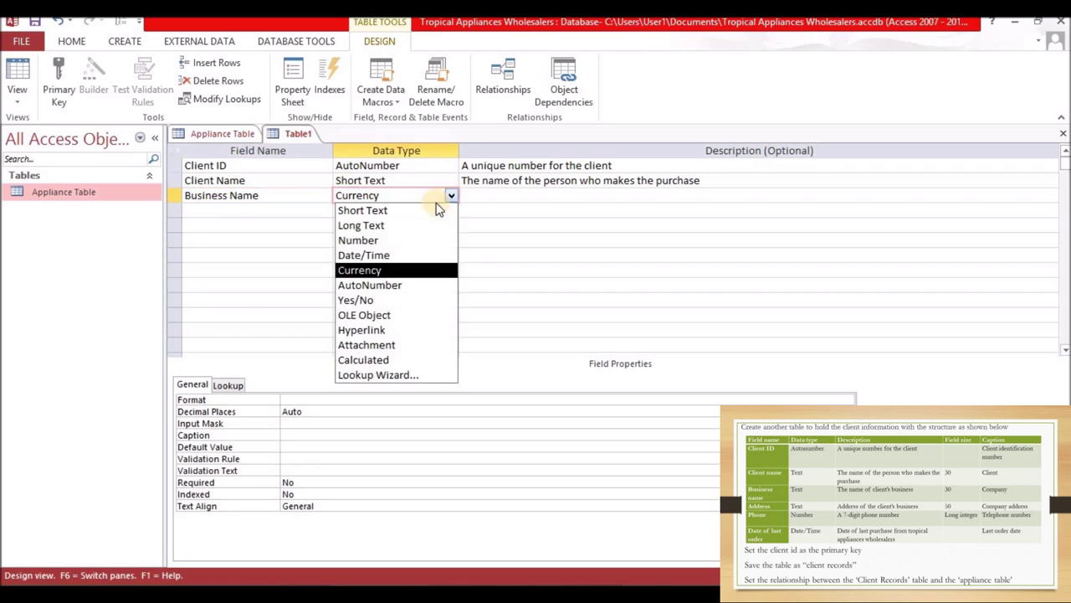
click(355, 208)
Describe the Business Name field as "The name of the client's business".
click(479, 199)
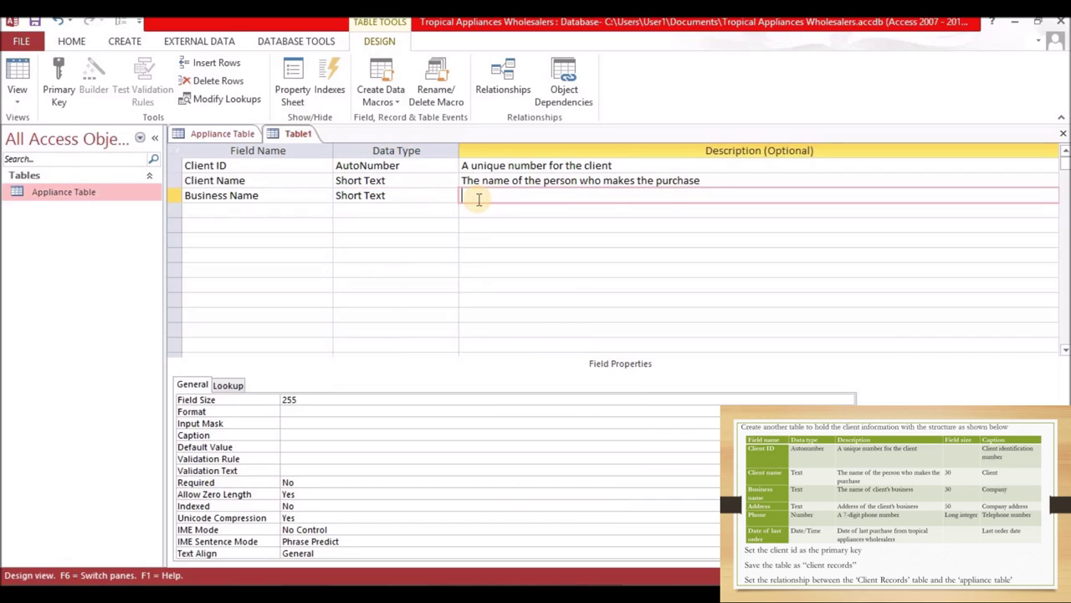
text(Te)
text(he name of the cli)
text(ents )
text('s business)
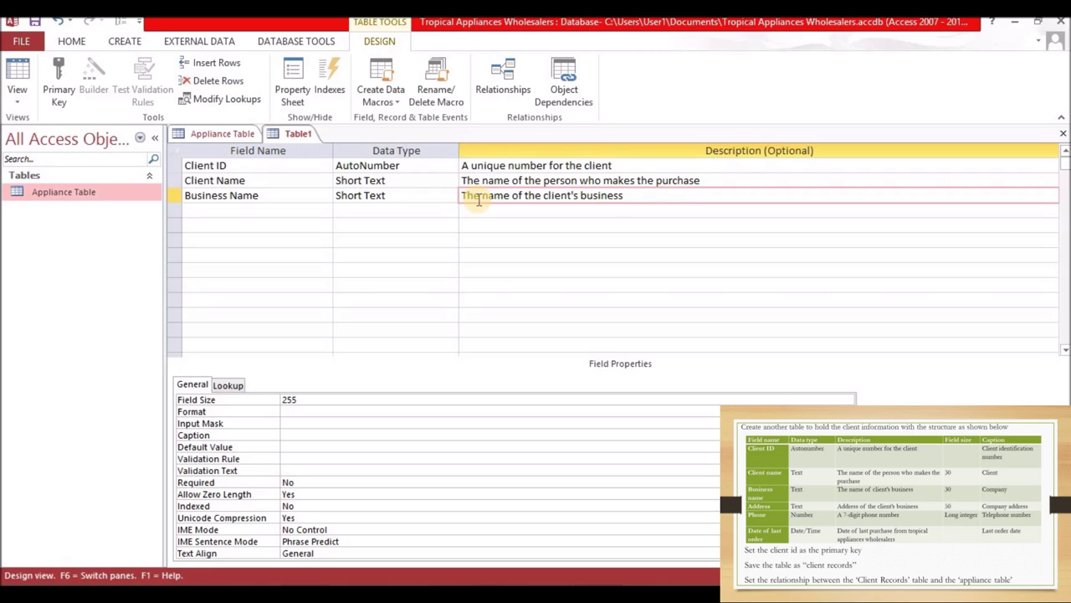
Set the Business Name field's size to 30 and its caption to Company.
click(324, 399)
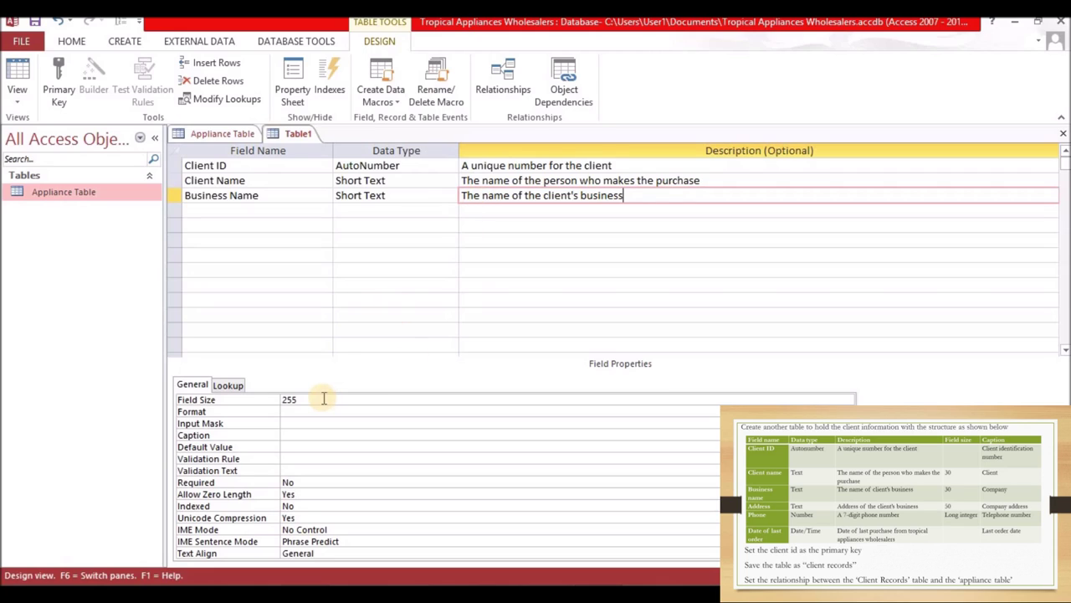
key(BackSpace)
key(BackSpace)
key(BackSpace)
text(30)
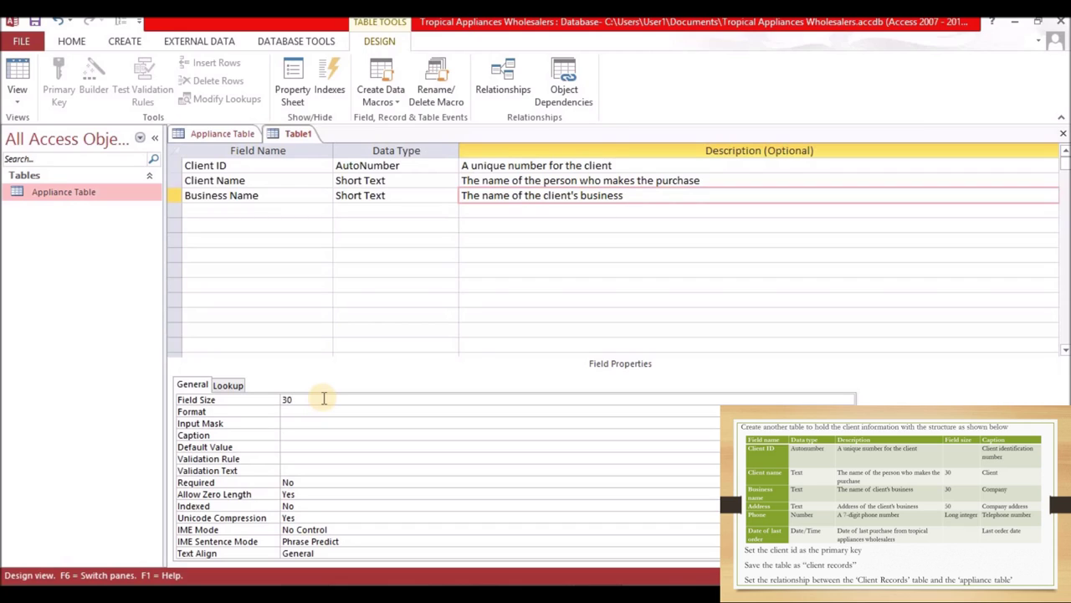
click(294, 435)
text(C)
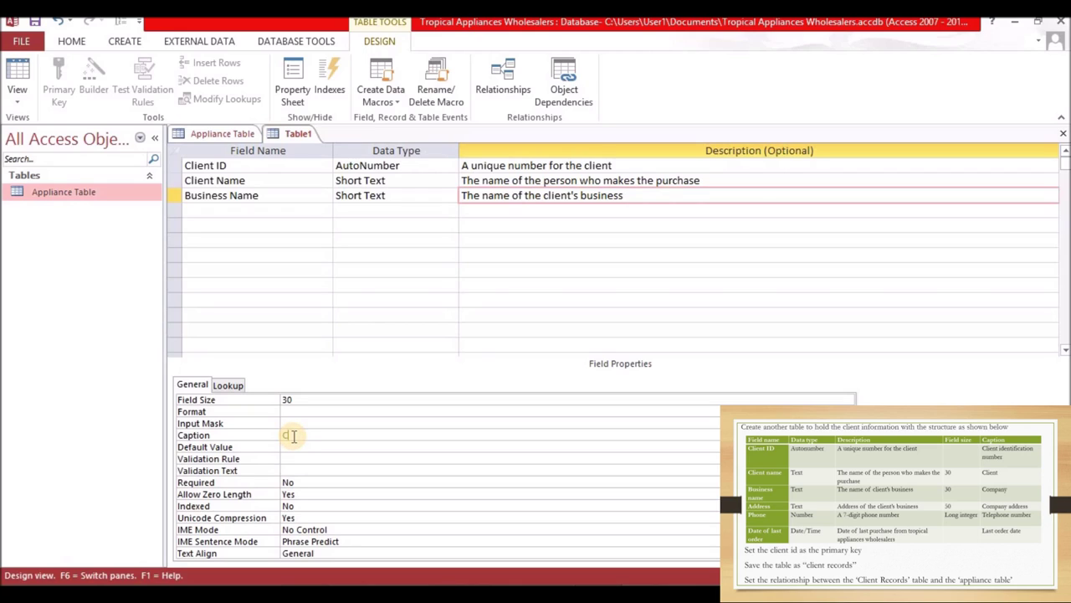
text(ompany)
Add an Address field below Business Name with the Short Text data type.
click(208, 211)
text(Address)
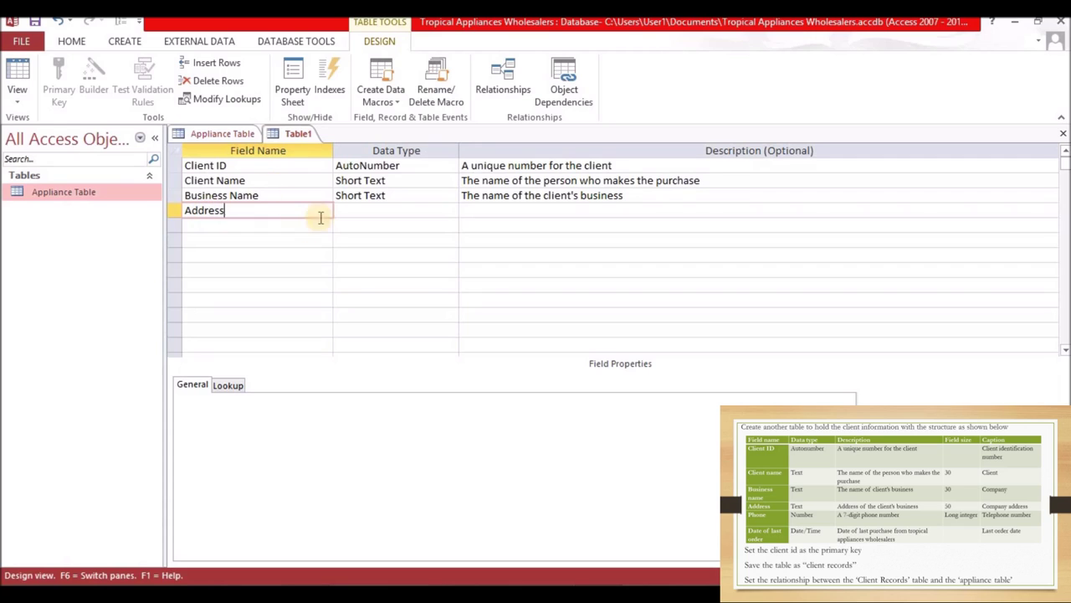
click(352, 211)
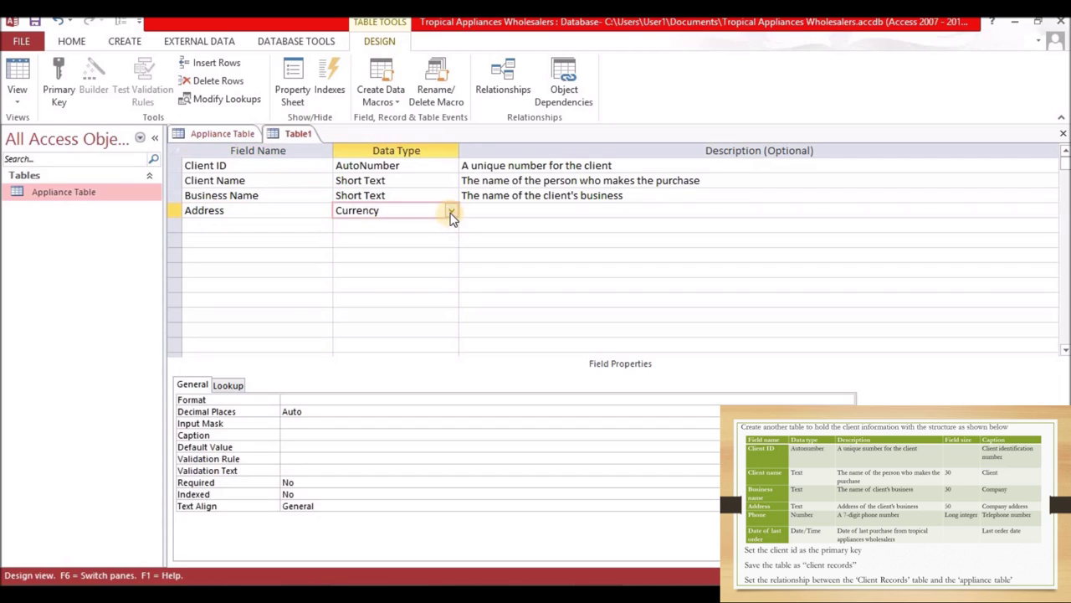
click(451, 210)
click(371, 225)
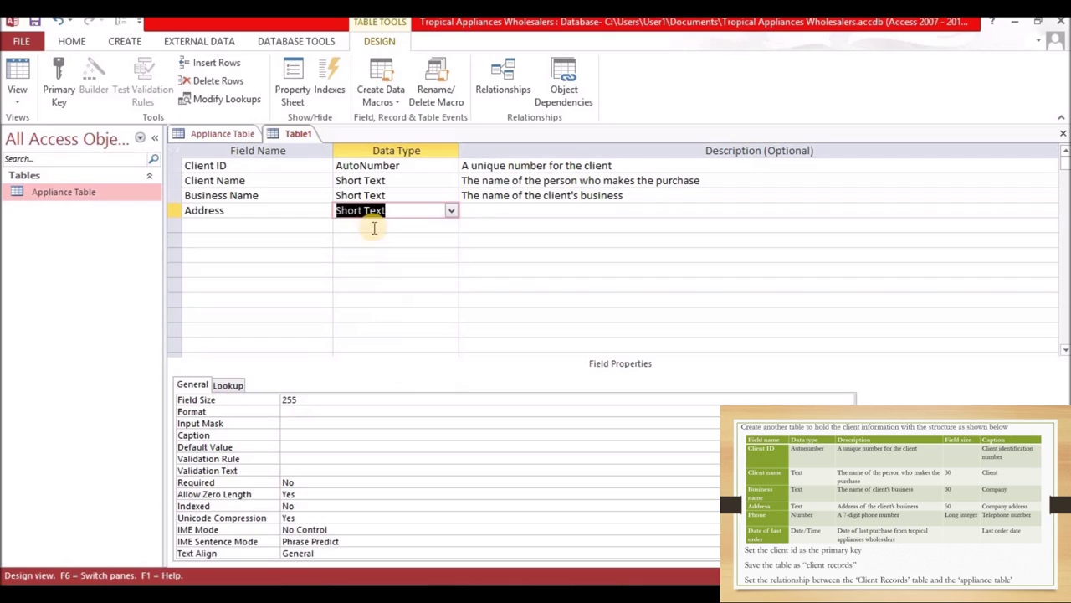
Describe the Address field as "Address of the client's business".
click(486, 213)
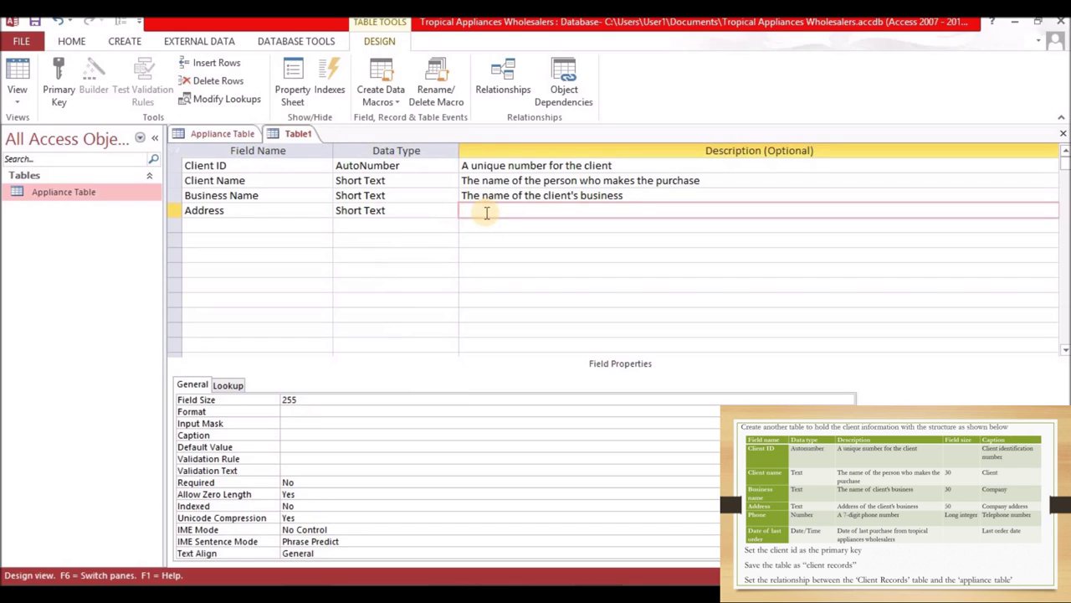
text(Address of the client'sbusiness)
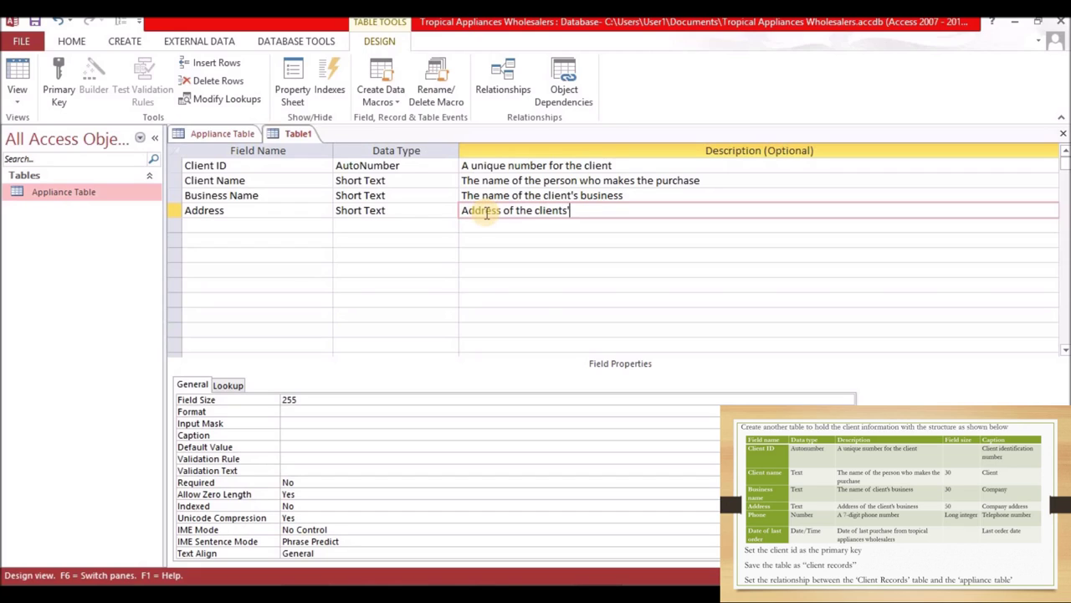
key(Left)
key(Left)
key(Left)
key(Left)
key(Left)
key(Left)
key(Left)
key(Left)
Set the Address field's size to 30.
click(309, 399)
key(BackSpace)
key(BackSpace)
key(BackSpace)
text(30)
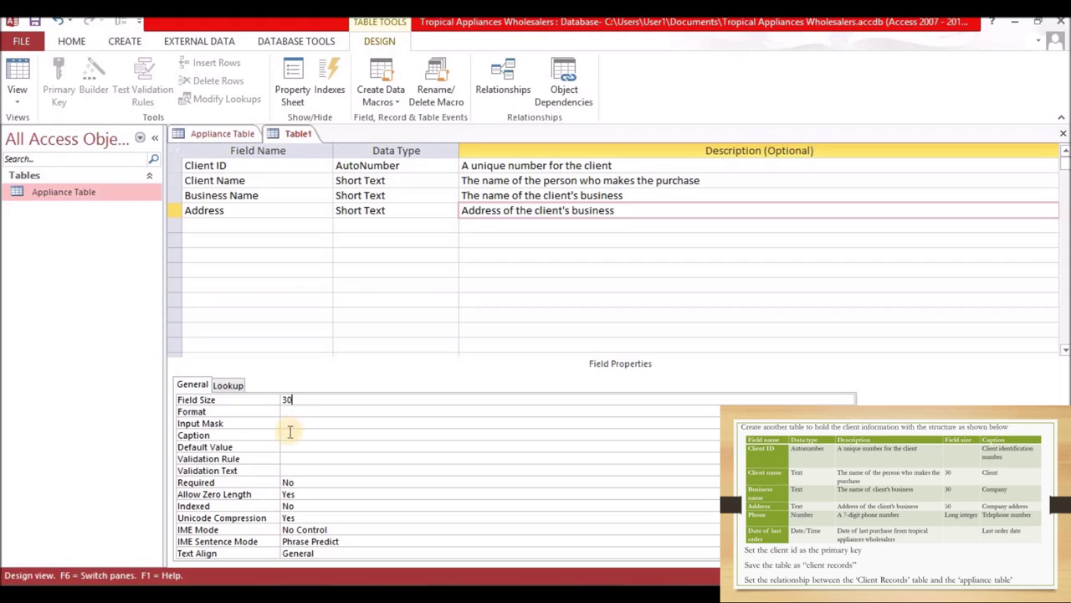
Set the Address field's caption to "Company address".
click(289, 434)
text(ompany address)
click(204, 233)
Add a Phone field below Address with the Number data type.
click(197, 225)
text(Phone)
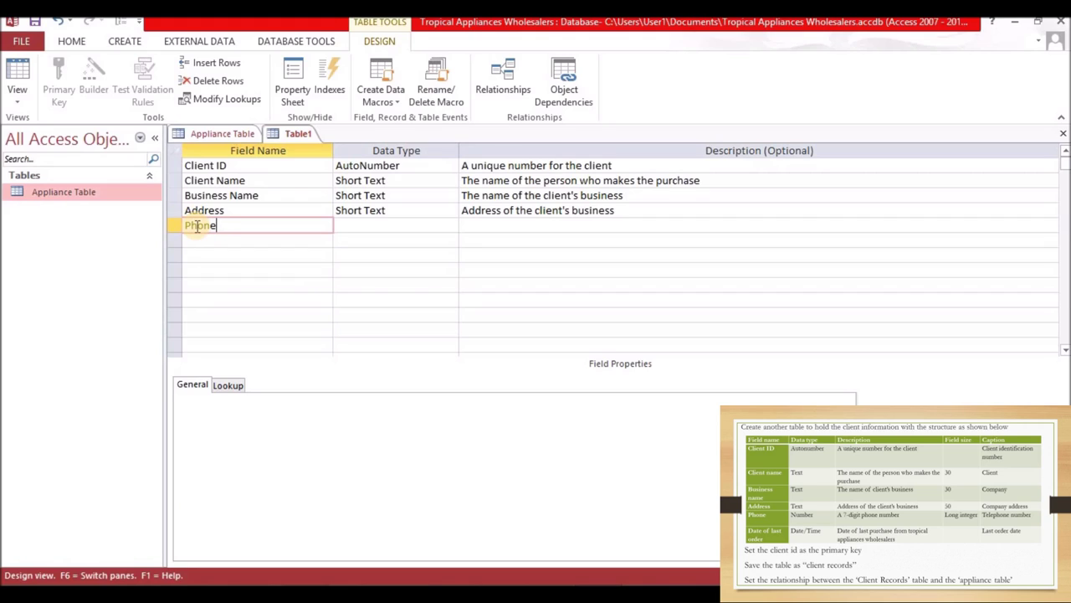
click(354, 224)
text(Currency)
click(451, 226)
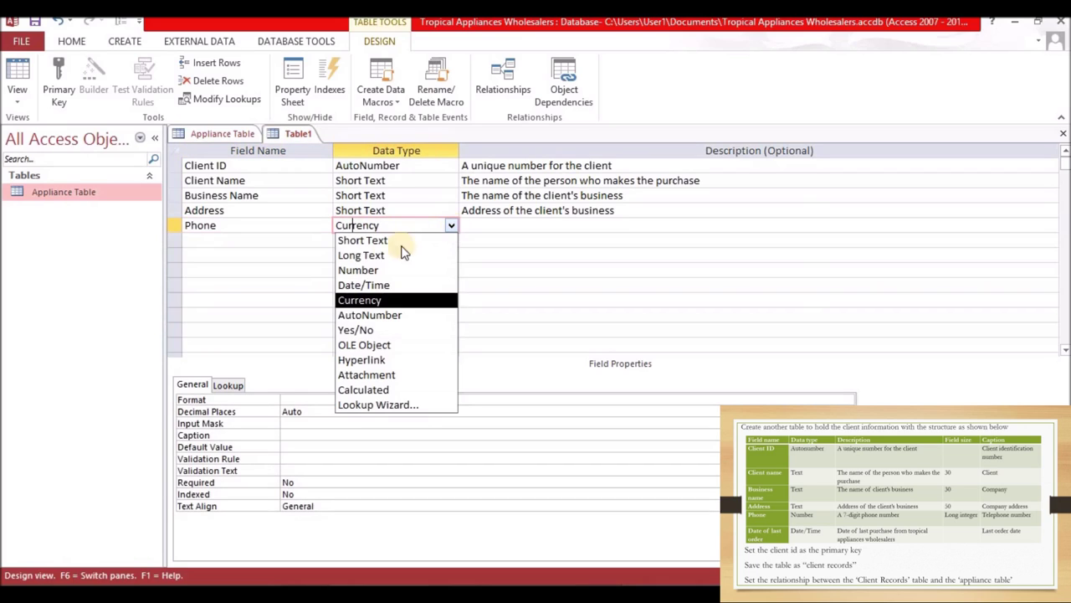
click(371, 270)
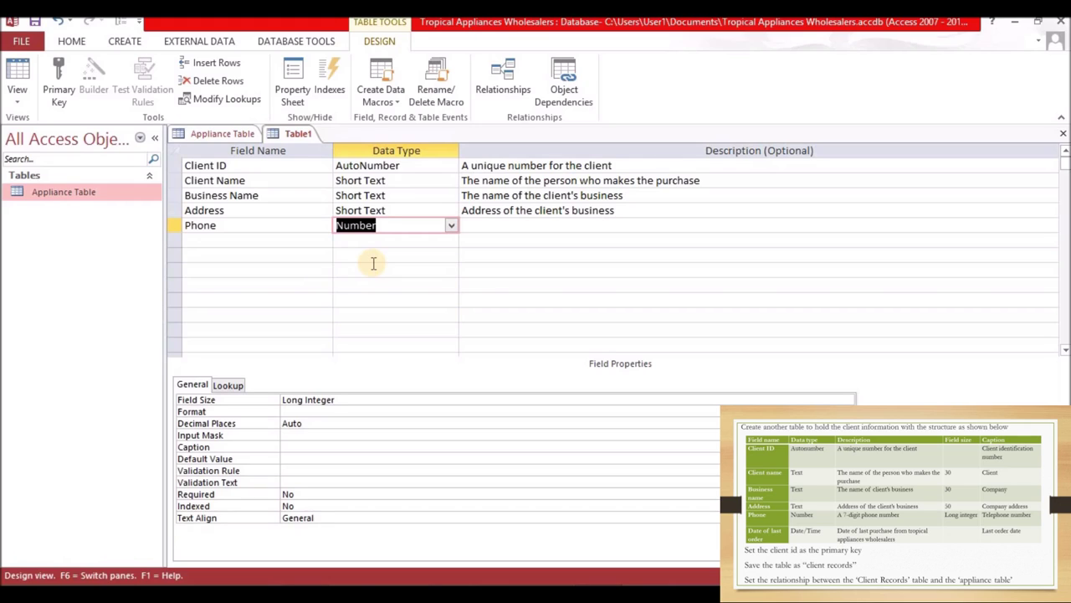
Describe the Phone field as "a 7 digit phone number" and set its caption to "Telephone number".
click(475, 226)
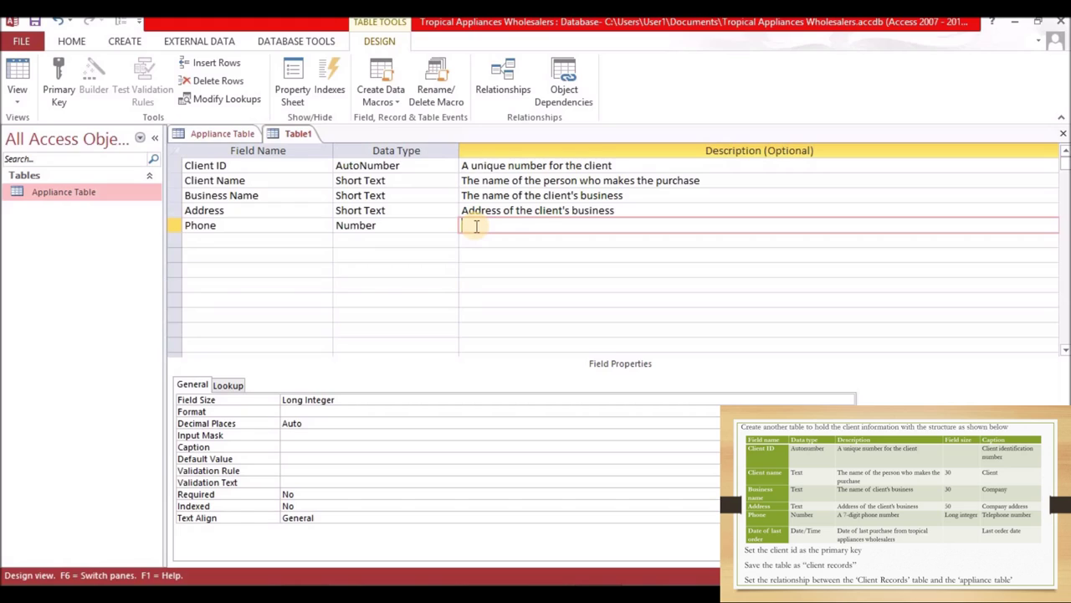
text(a)
text( 7-di)
text(git)
text( phone n)
text(umber)
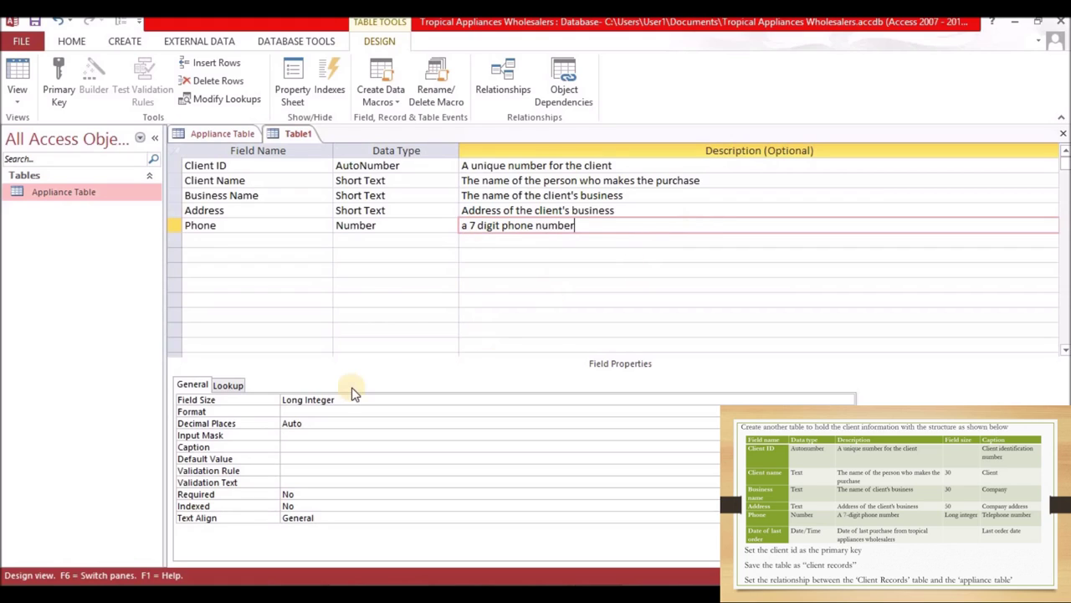
click(285, 446)
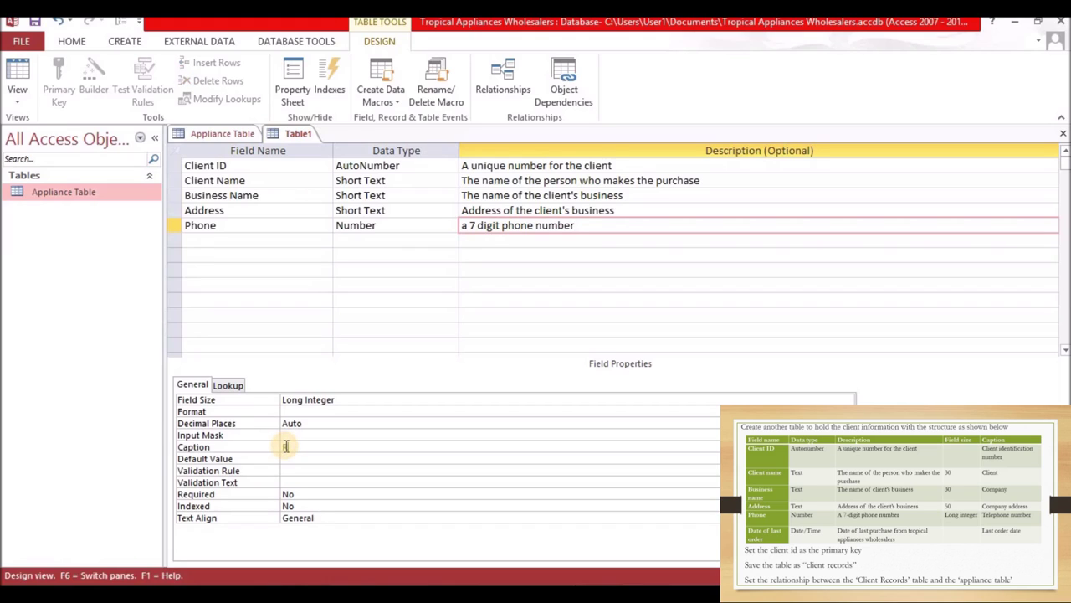
text(Telephone number)
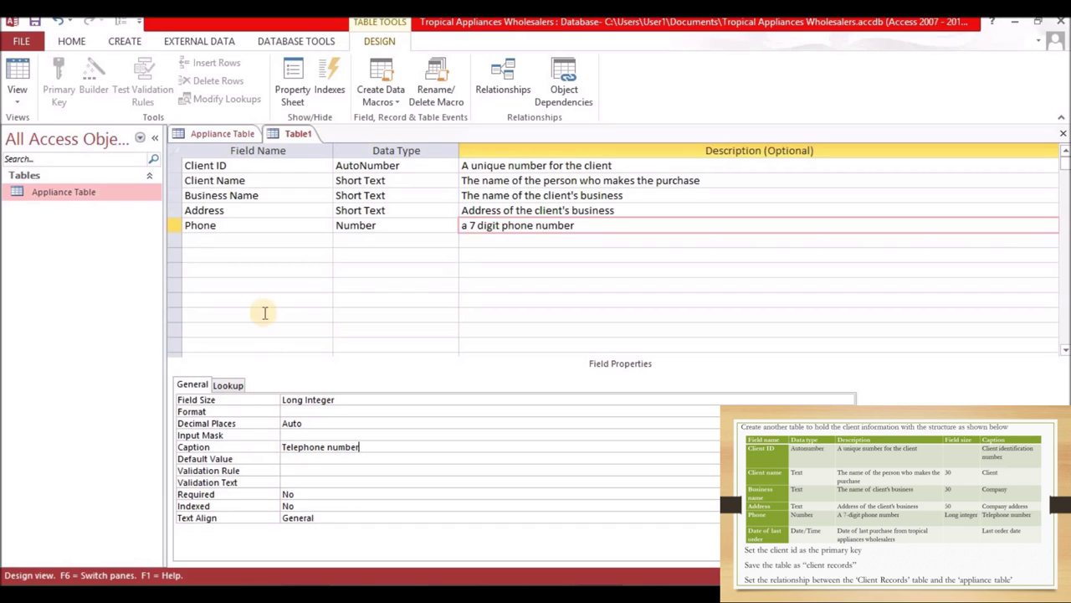
Add a Date of Last Order field below Phone with the Date/Time data type.
click(209, 240)
text(Date of)
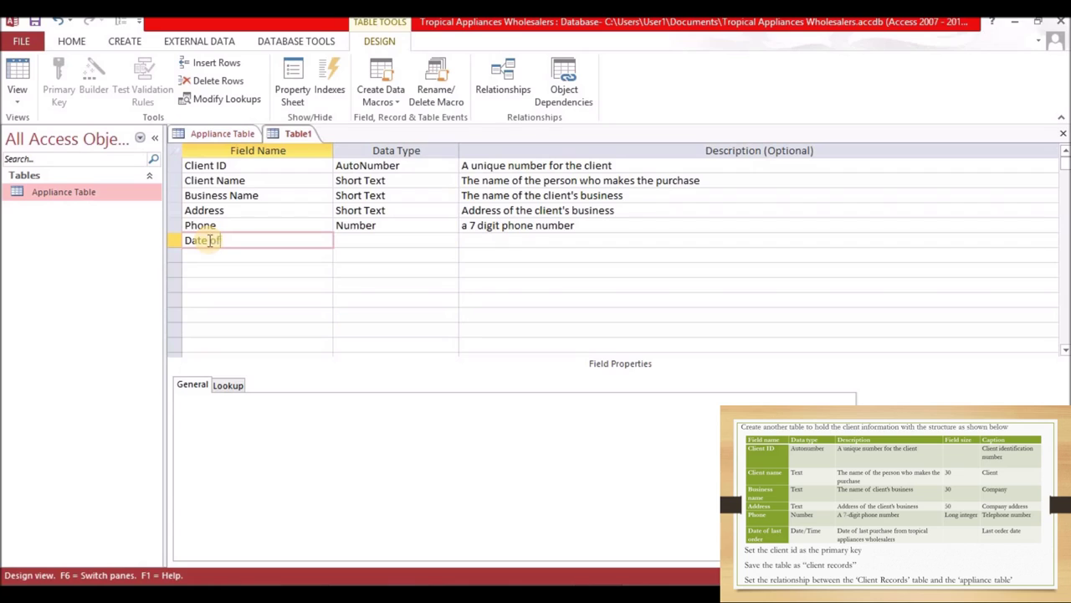
text( Last Order)
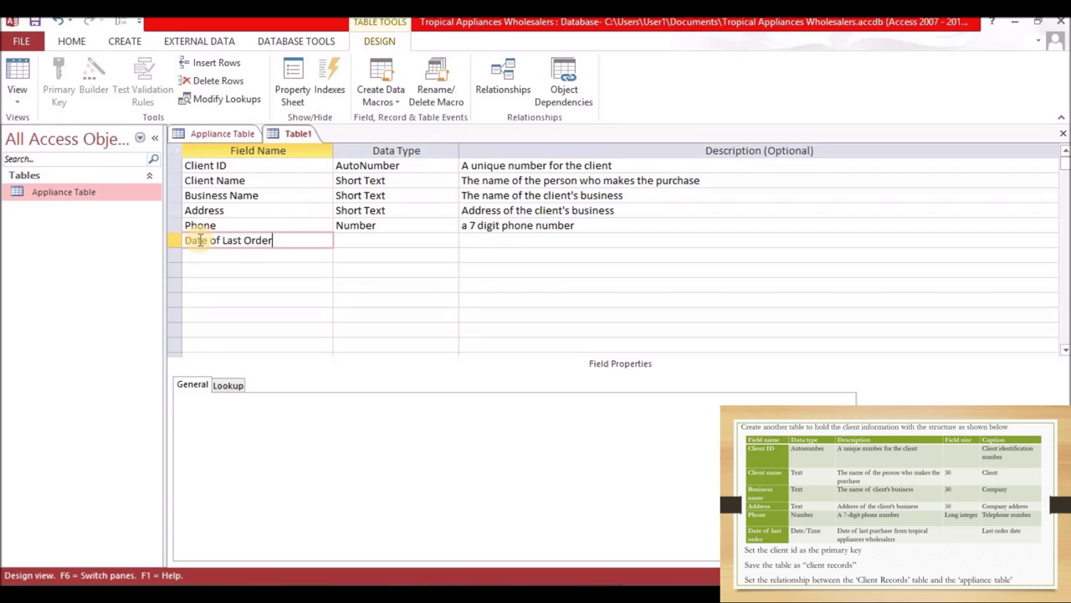
click(359, 240)
text(Currency)
click(451, 242)
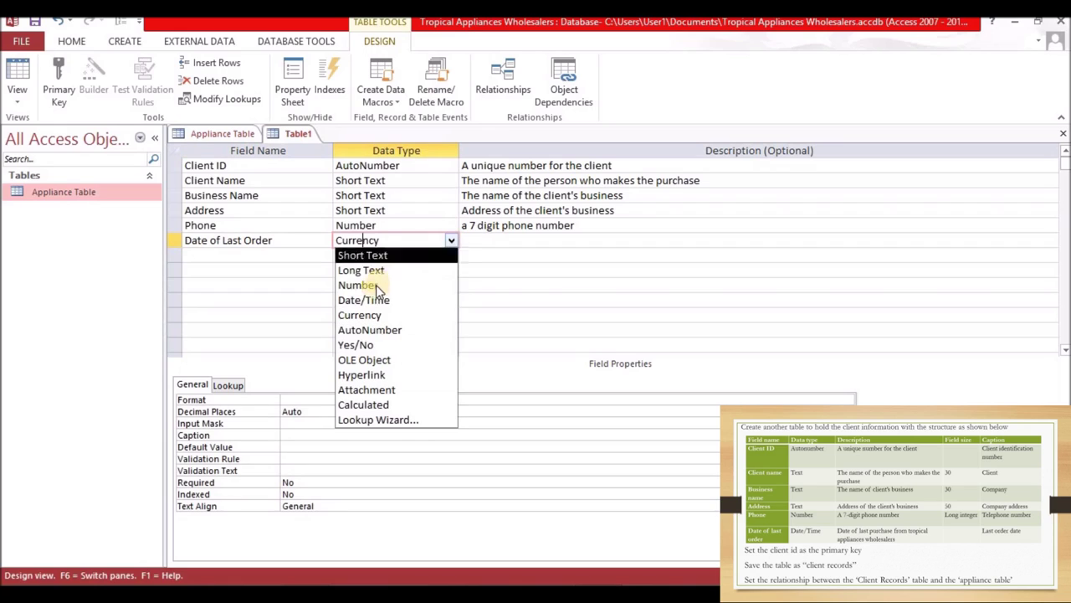
click(373, 299)
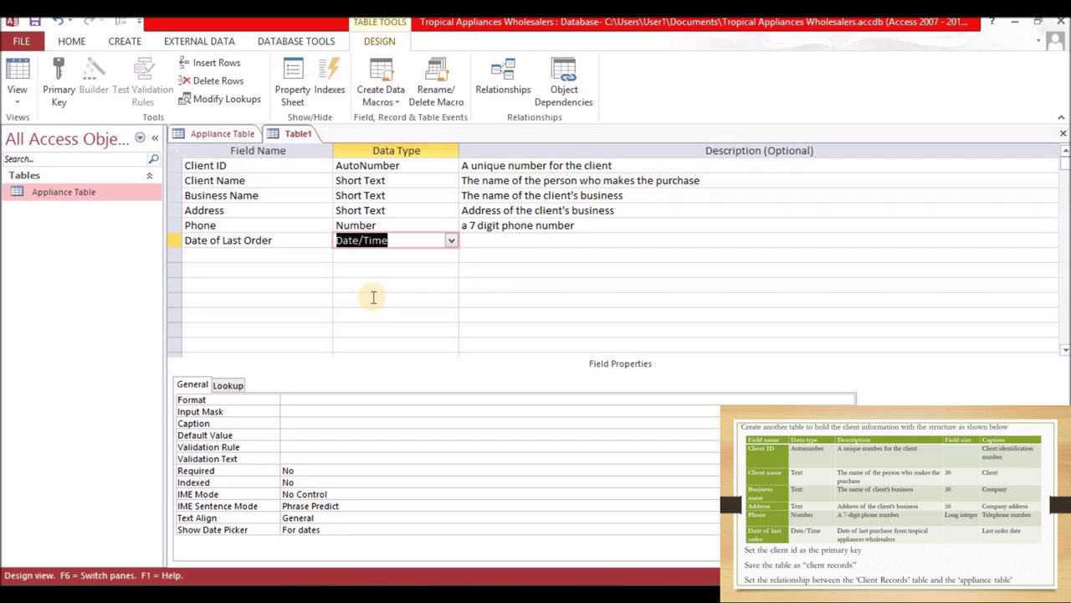
Describe Date of Last Order as "Date of lasr purchase from tropical appliances wholesalers" and set its caption to "Last Order date".
click(503, 242)
text(Date of last purchase from tropical applian)
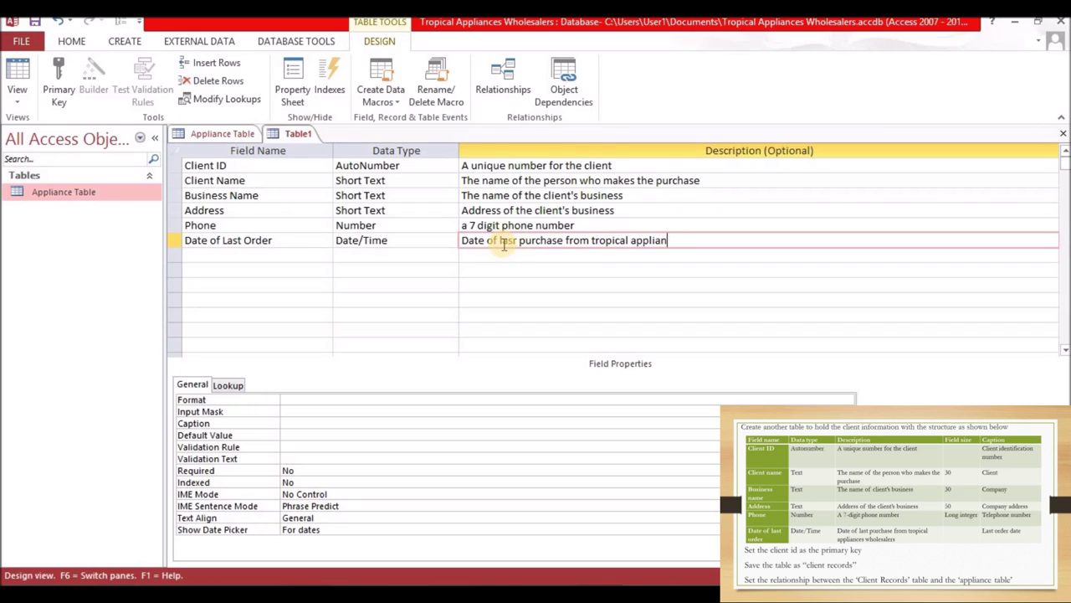
text(ces wholesalers)
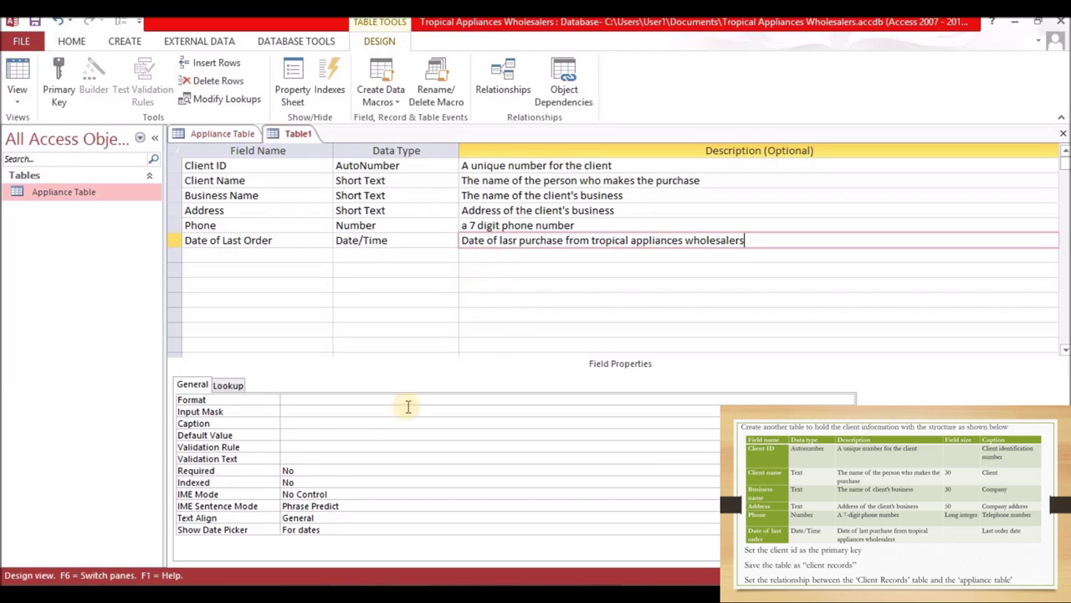
click(287, 422)
text(Last Order date)
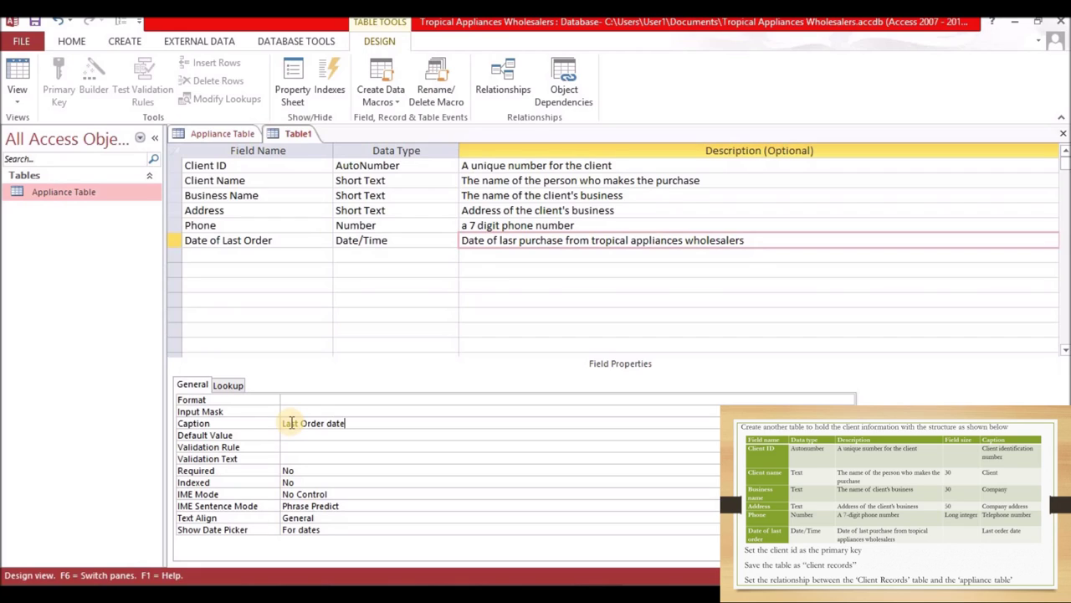
Make Client ID the primary key and save the table as Client Records.
click(186, 166)
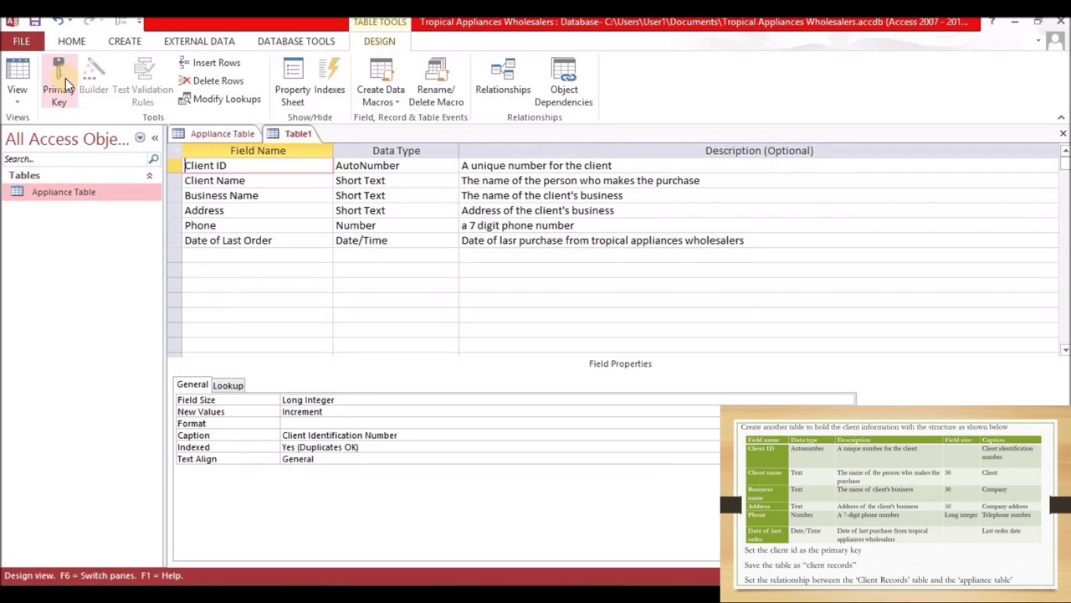
click(59, 83)
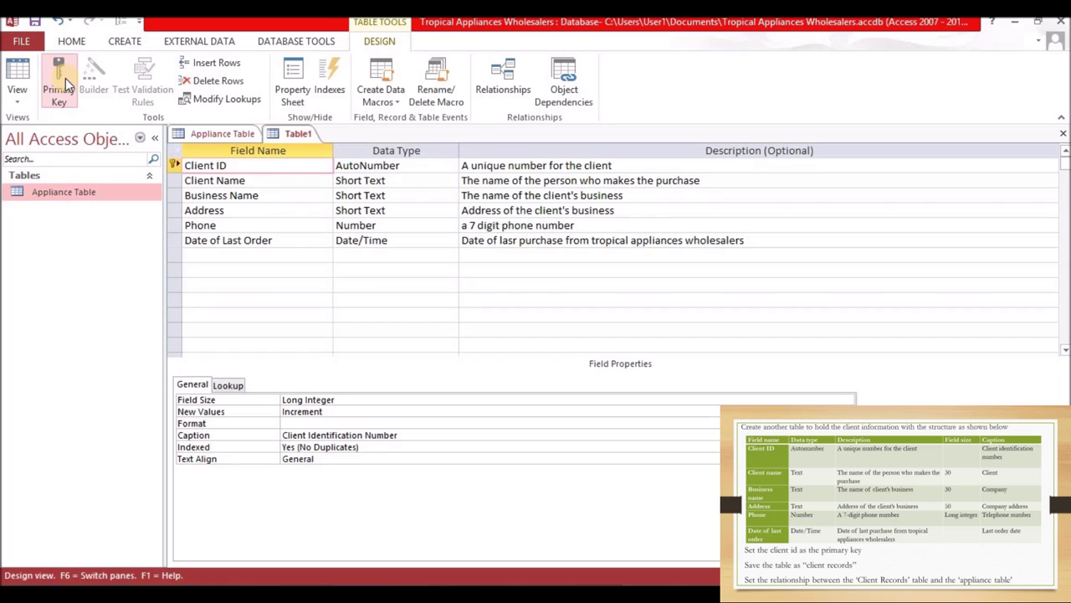
right_click(296, 134)
click(329, 142)
text(Client Records)
click(536, 247)
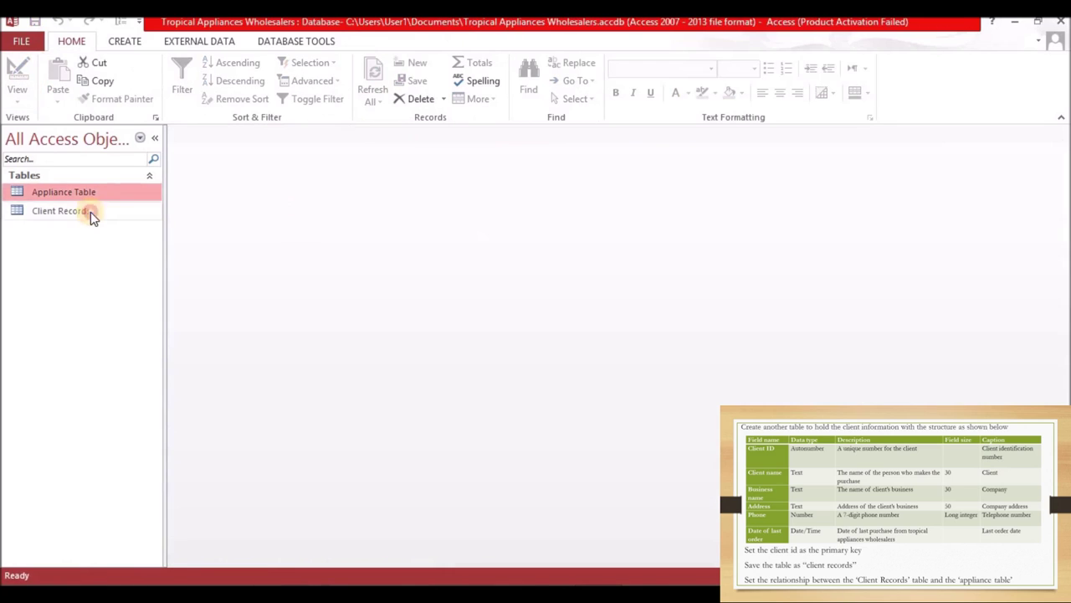
Open the Client Records table to check its column captions, and close it again.
double_click(91, 212)
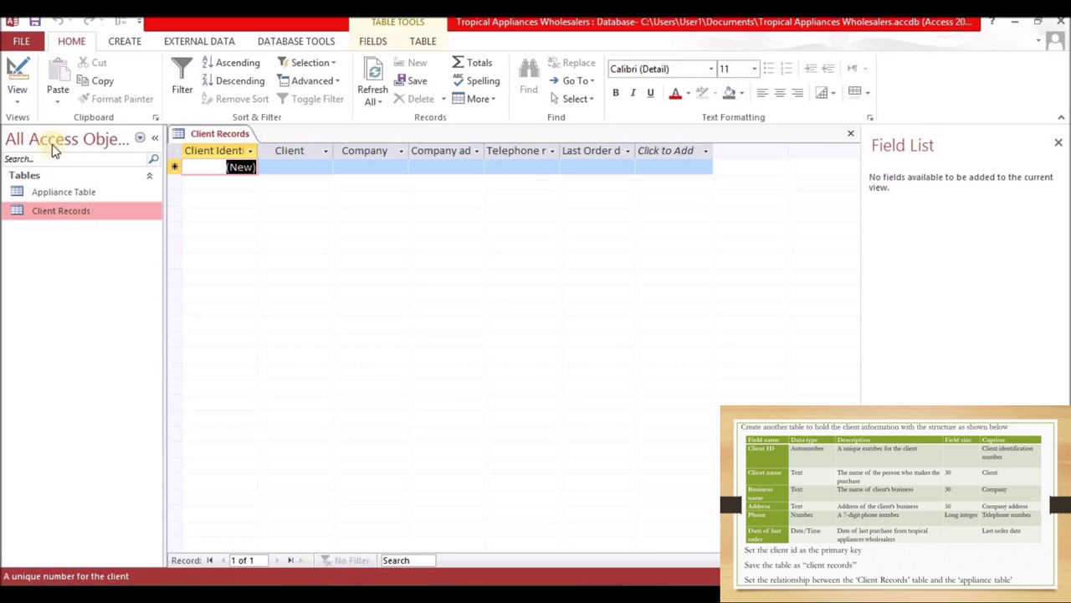
click(851, 135)
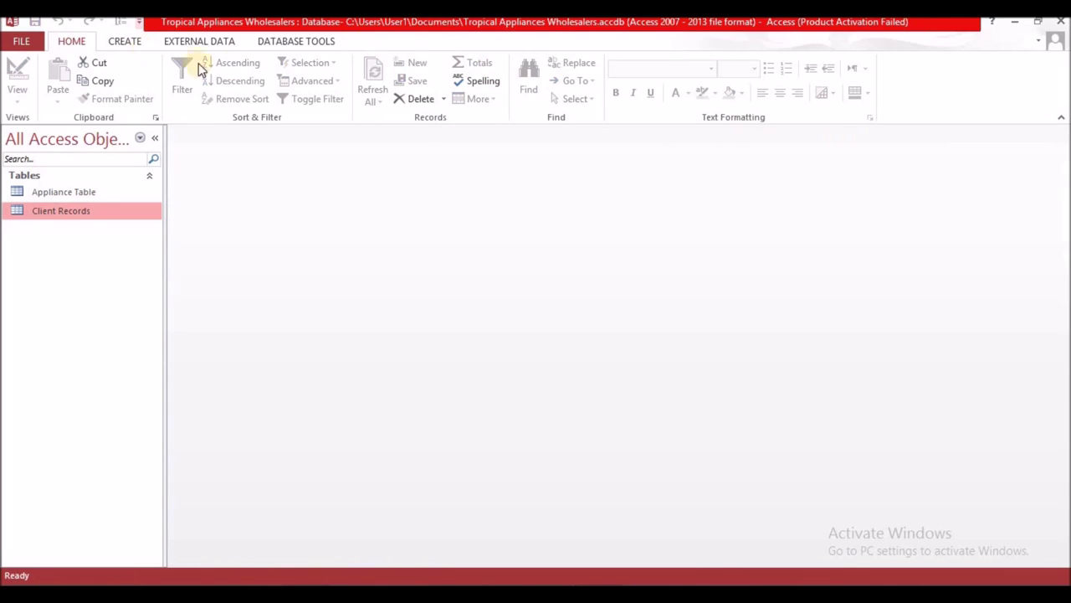
Open the database relationships and add the Appliance Table and Client Records tables to the layout.
click(282, 45)
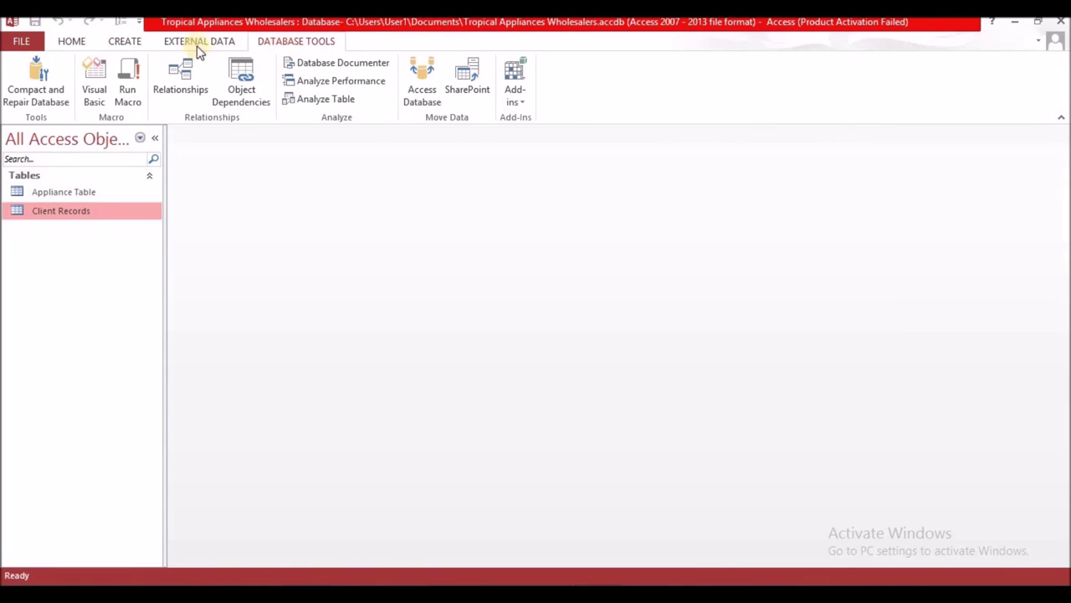
click(178, 100)
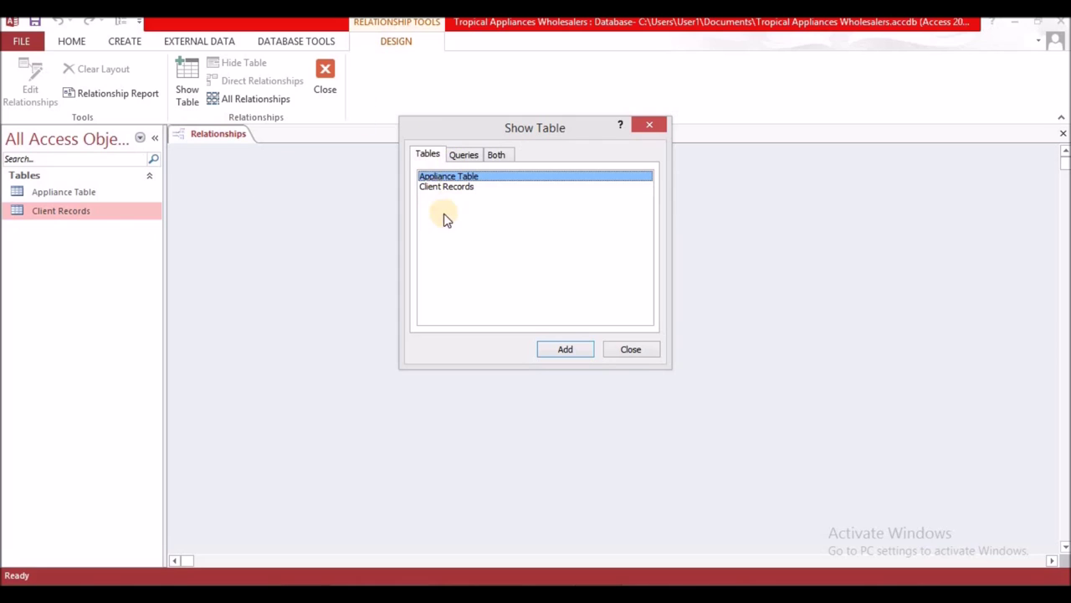
click(563, 351)
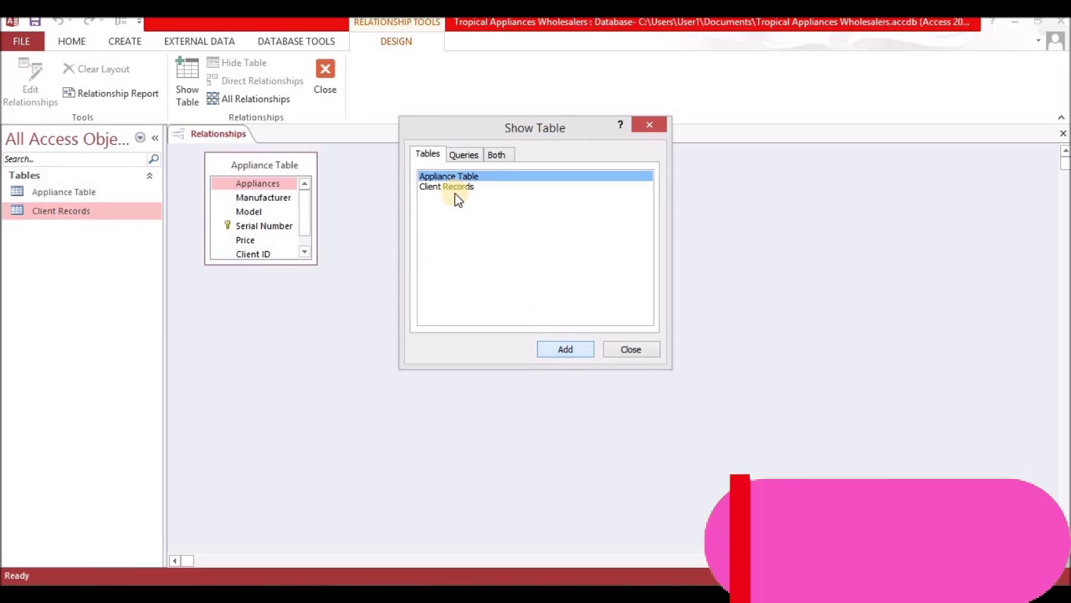
click(453, 188)
click(563, 350)
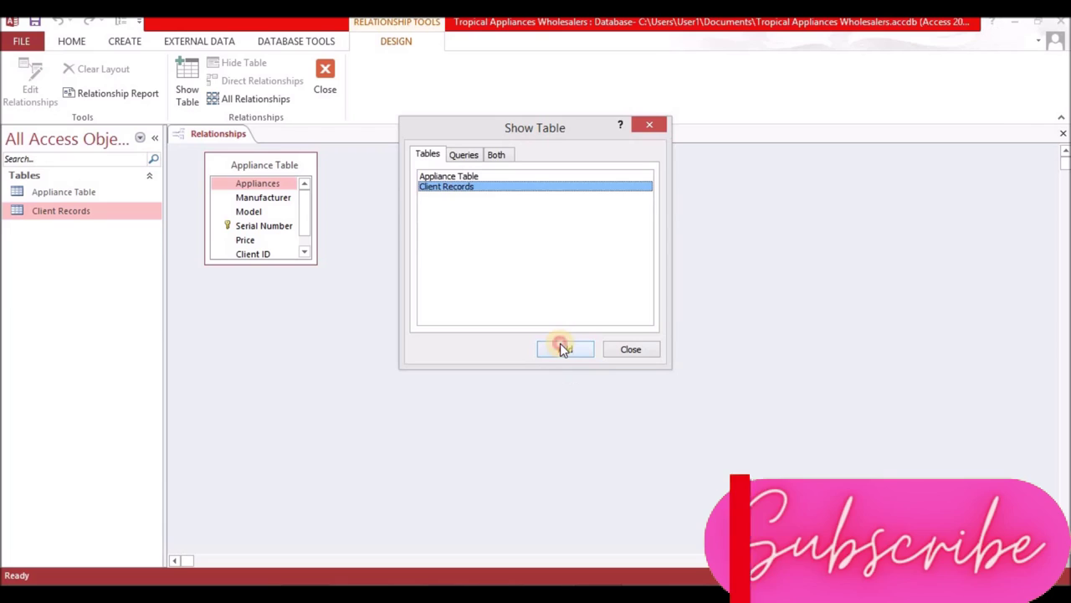
click(649, 127)
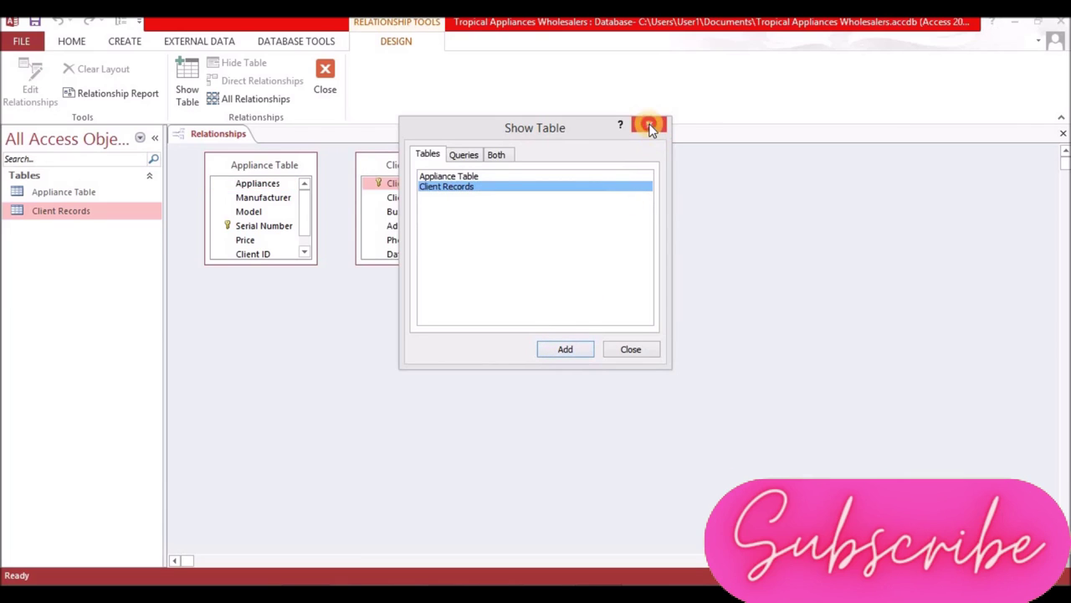
Move Client Records away from Appliance Table and enlarge both table boxes to fit all their fields.
drag(419, 162, 511, 159)
drag(557, 213, 610, 218)
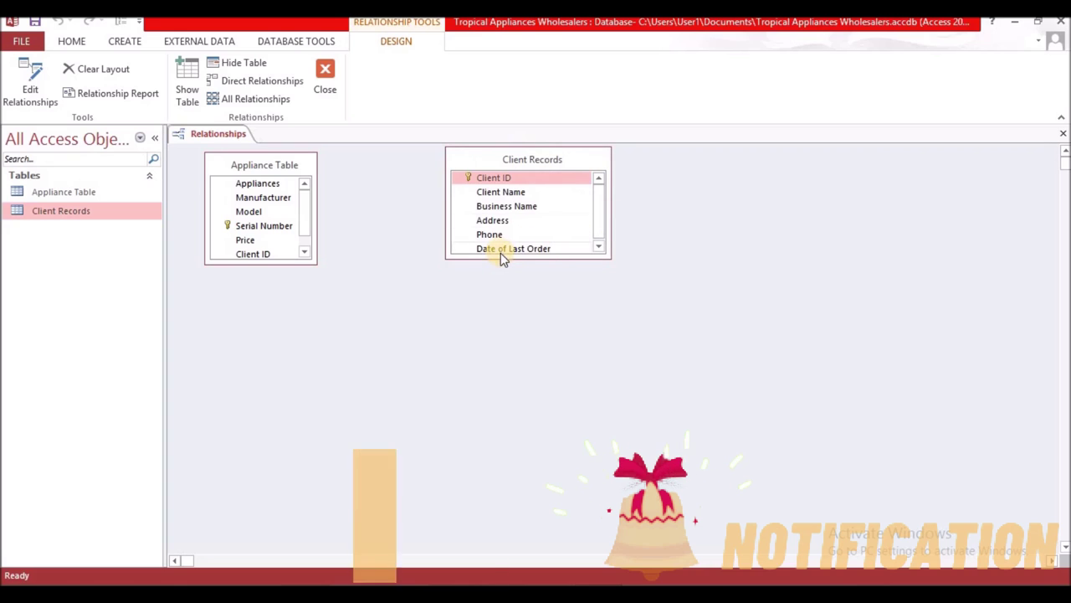
drag(501, 256, 502, 274)
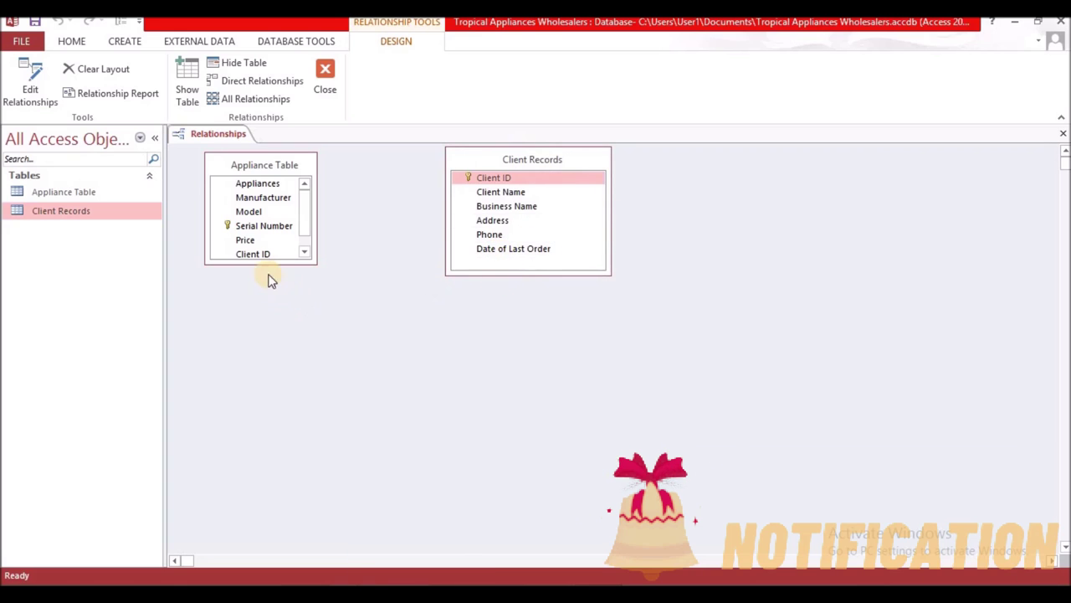
drag(257, 265, 259, 301)
drag(317, 246, 346, 246)
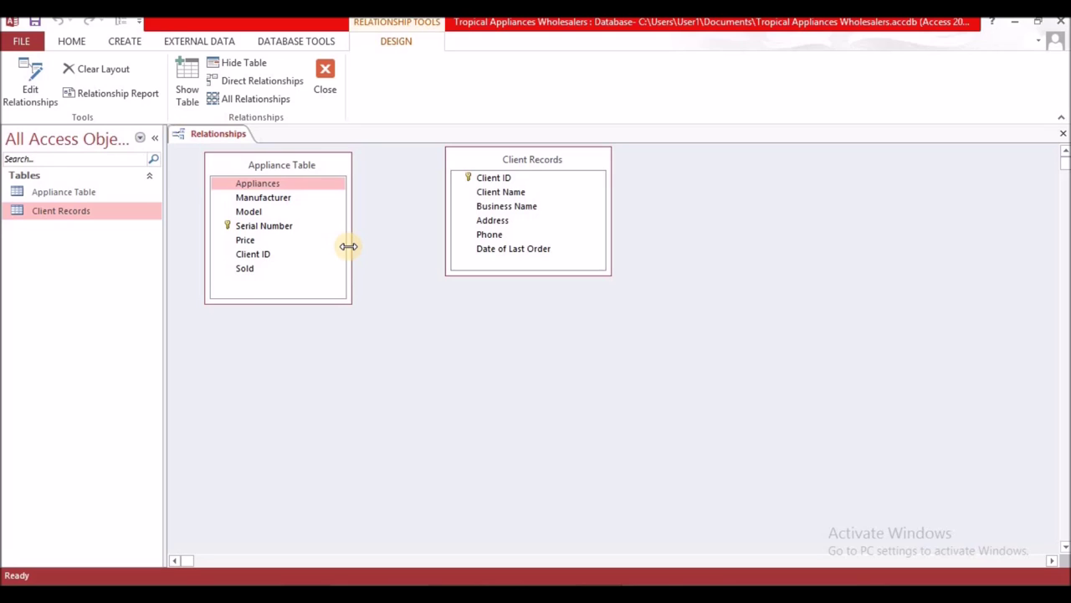
Create a relationship between Client ID in Appliance Table and Client ID in Client Records, enforcing referential integrity.
click(262, 259)
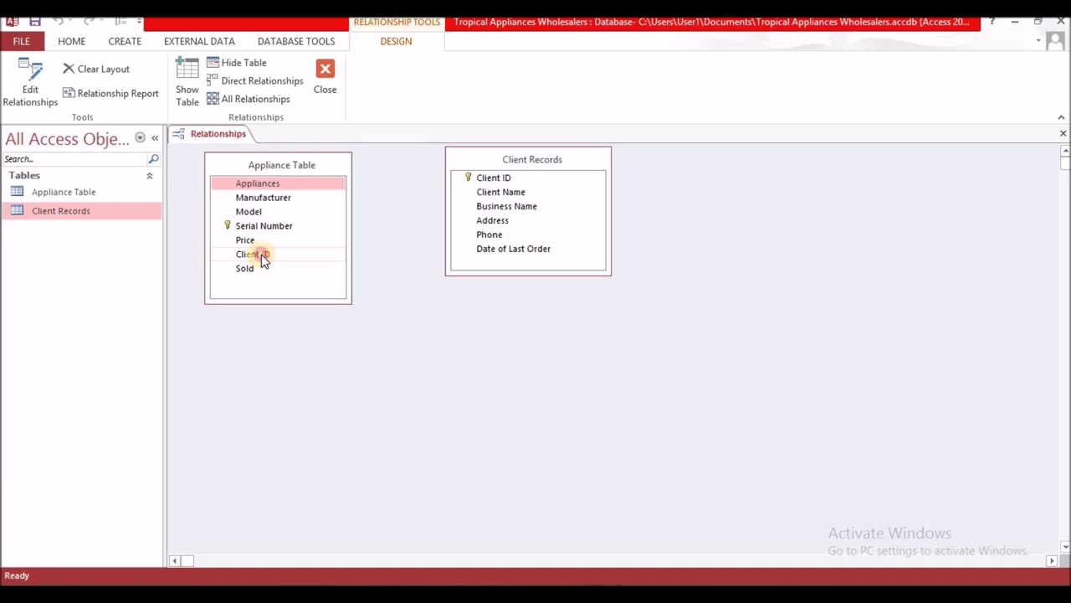
click(262, 258)
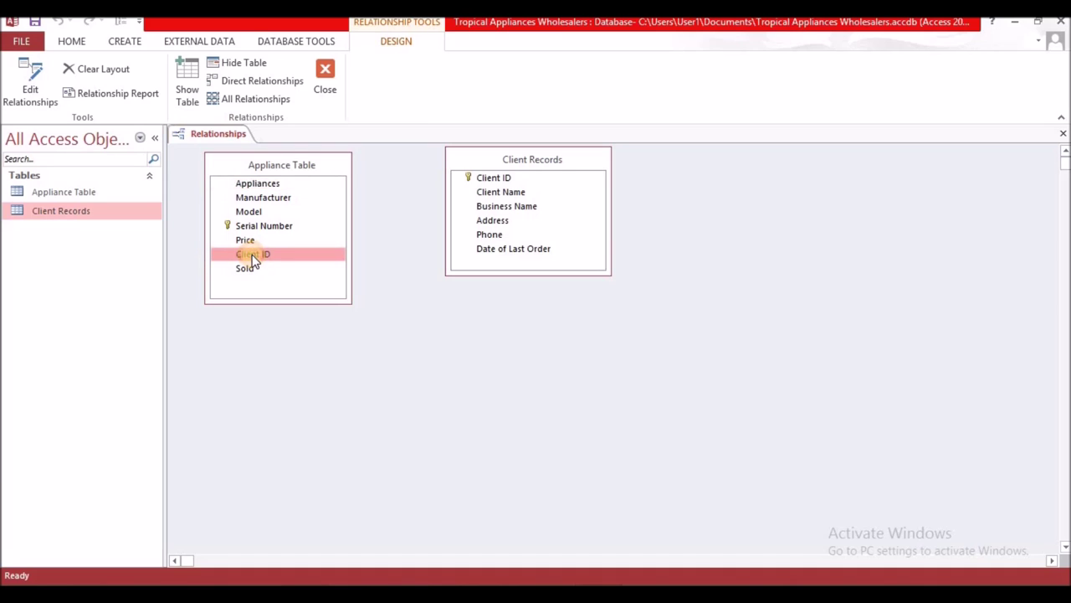
drag(255, 258, 485, 184)
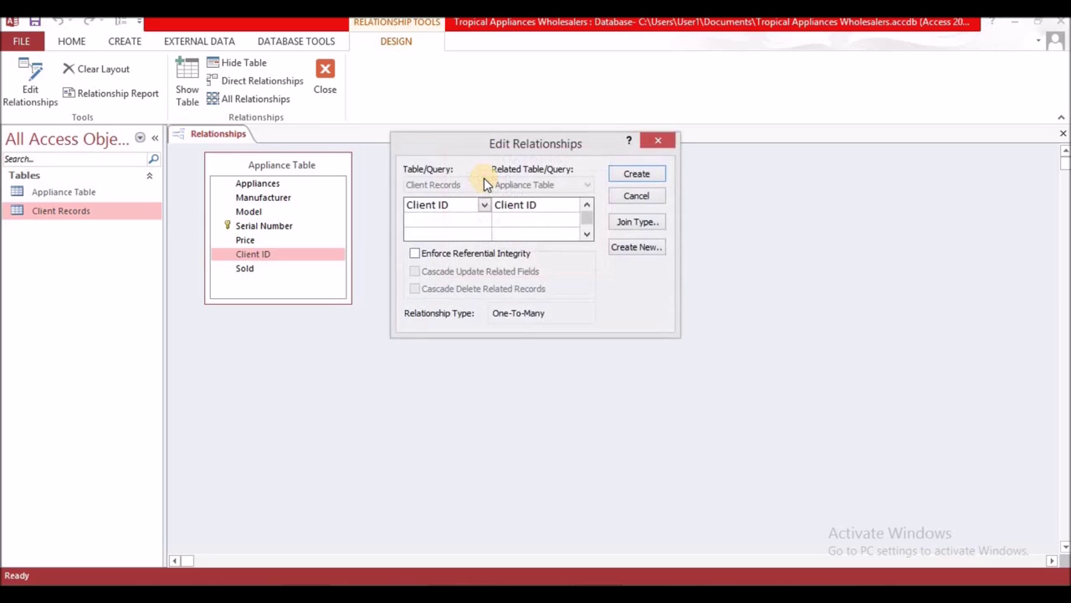
drag(561, 143, 462, 156)
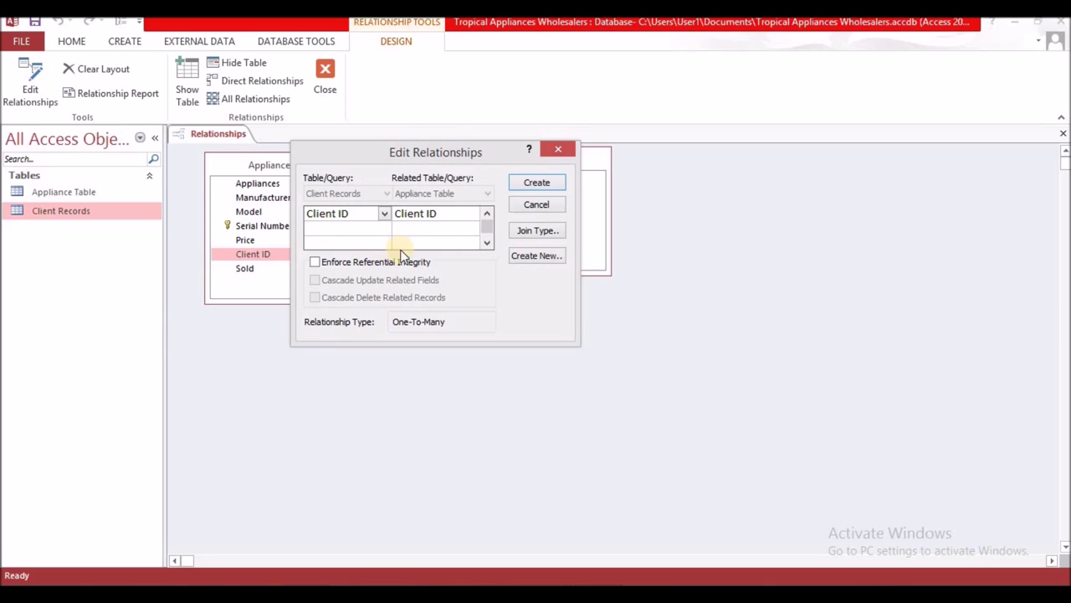
click(314, 263)
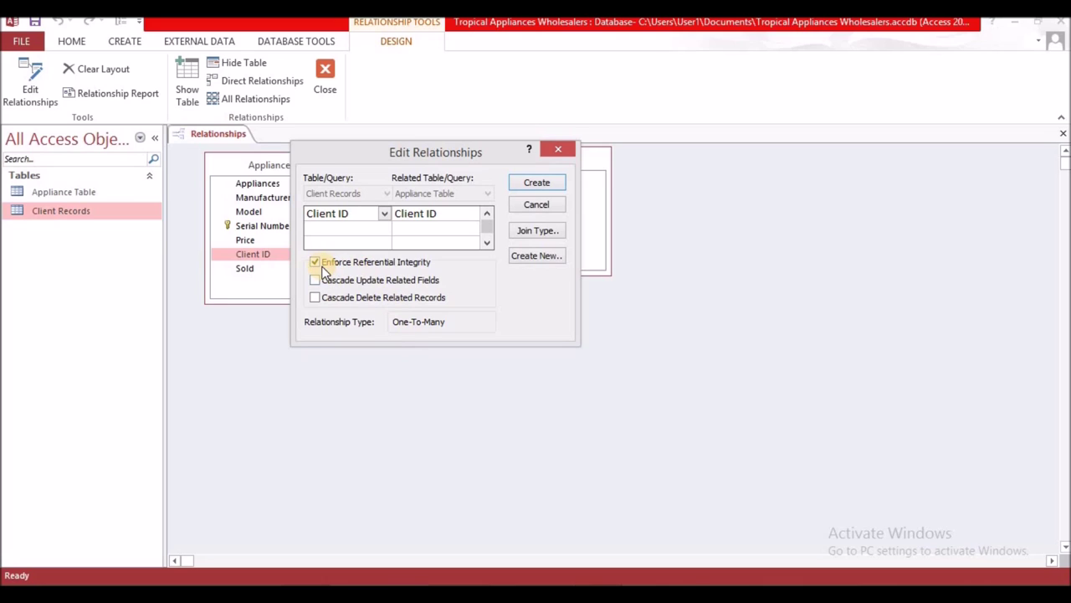
click(537, 183)
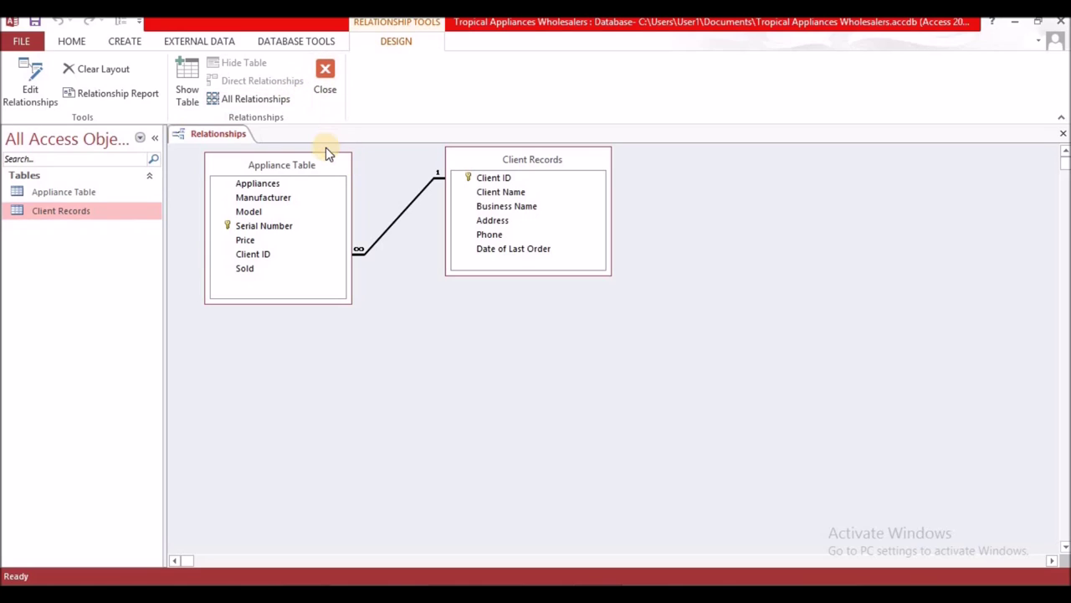
Save the relationships layout and close it.
right_click(238, 137)
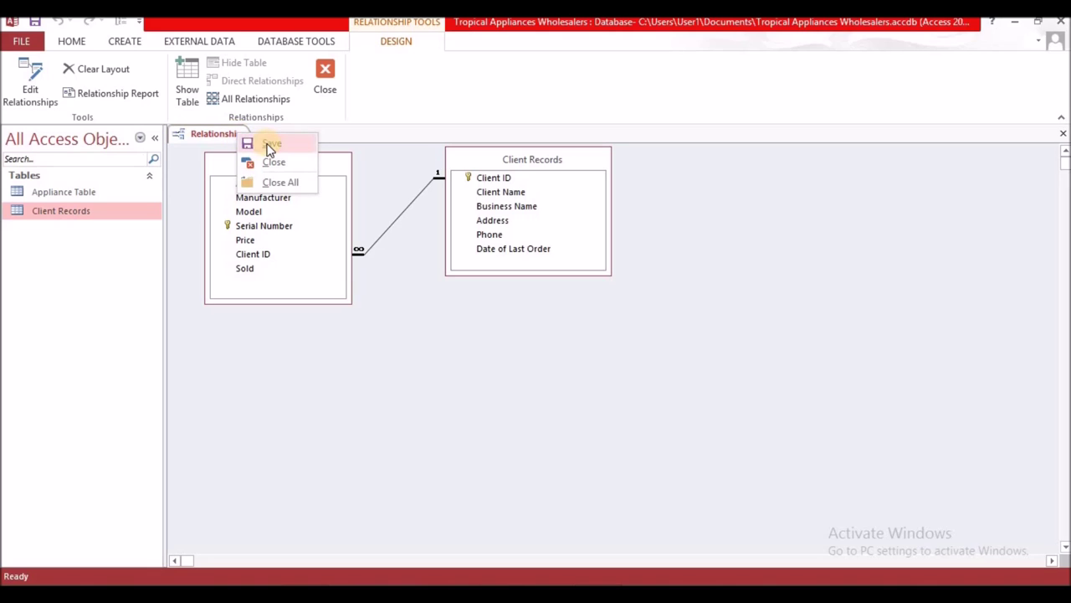
click(268, 146)
click(332, 78)
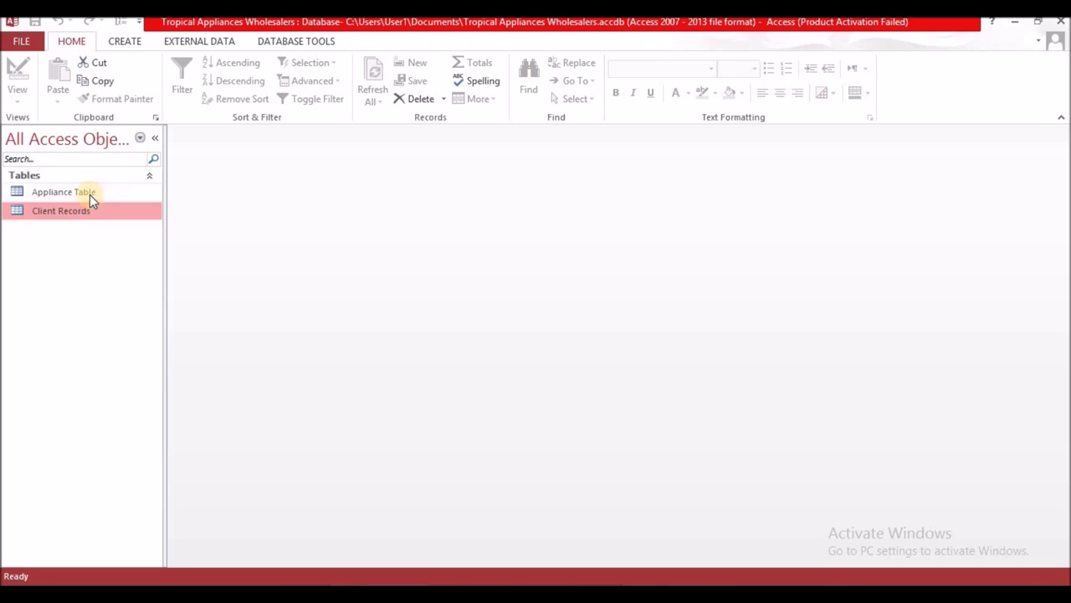
Open the Appliance Table and show it in Datasheet view.
double_click(89, 194)
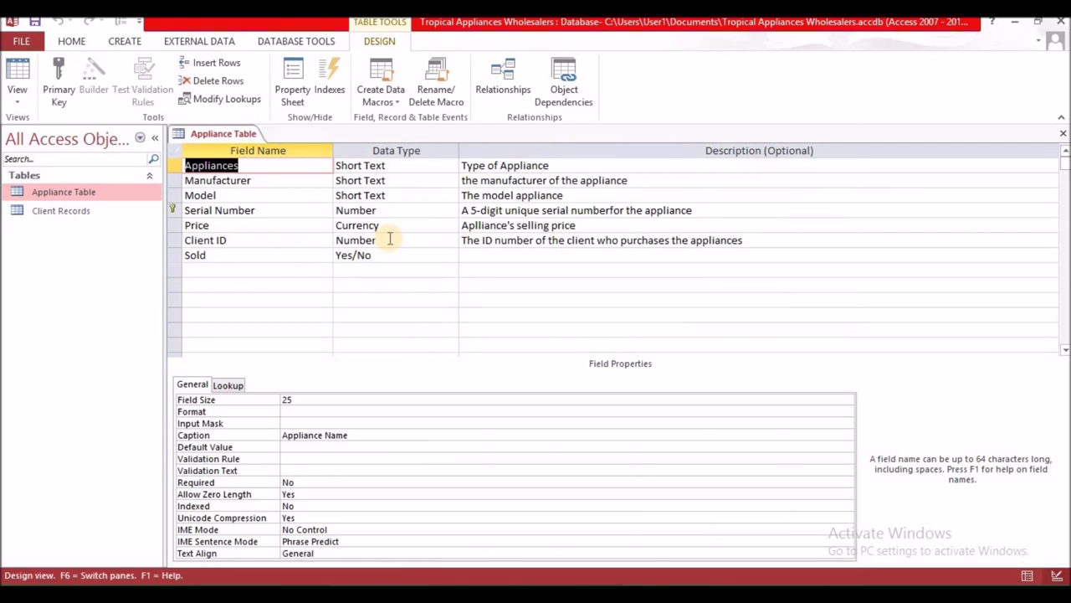
click(55, 213)
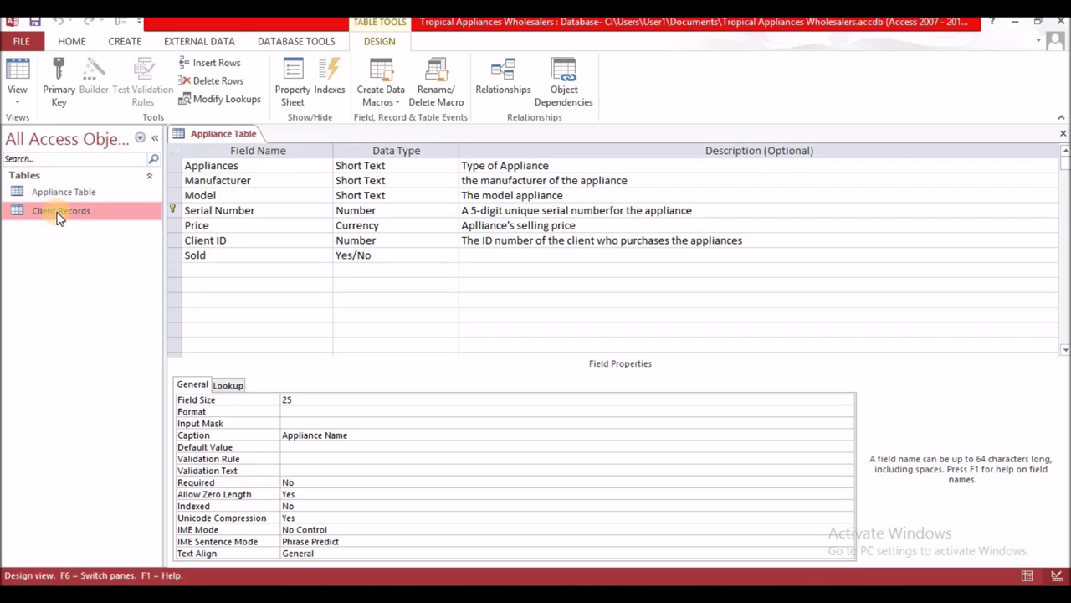
click(17, 84)
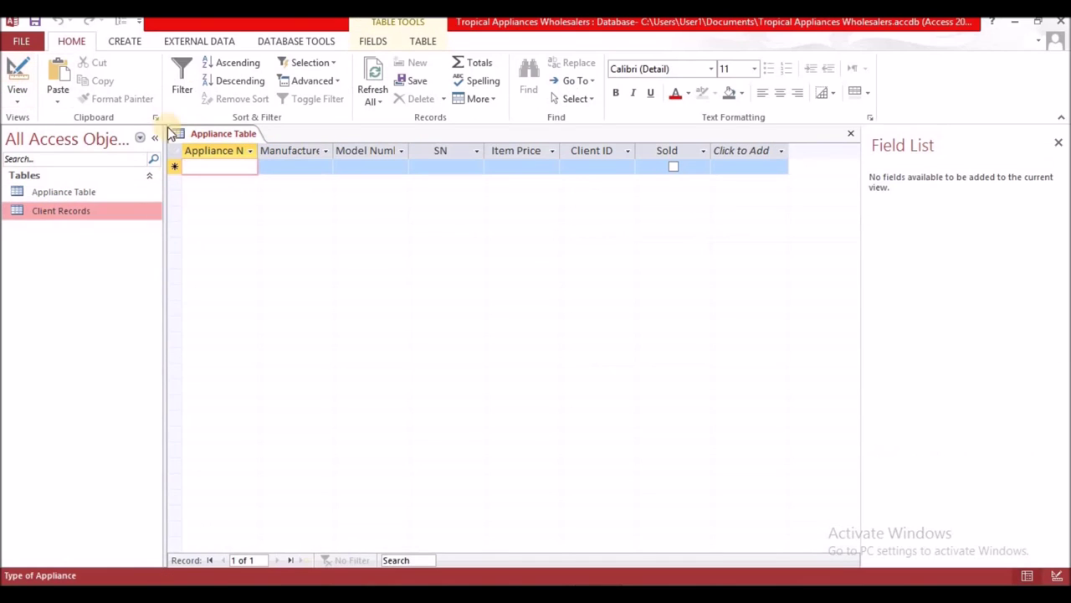
Open the Client Records table and switch it to Design view to examine the Client ID field's data type.
click(32, 213)
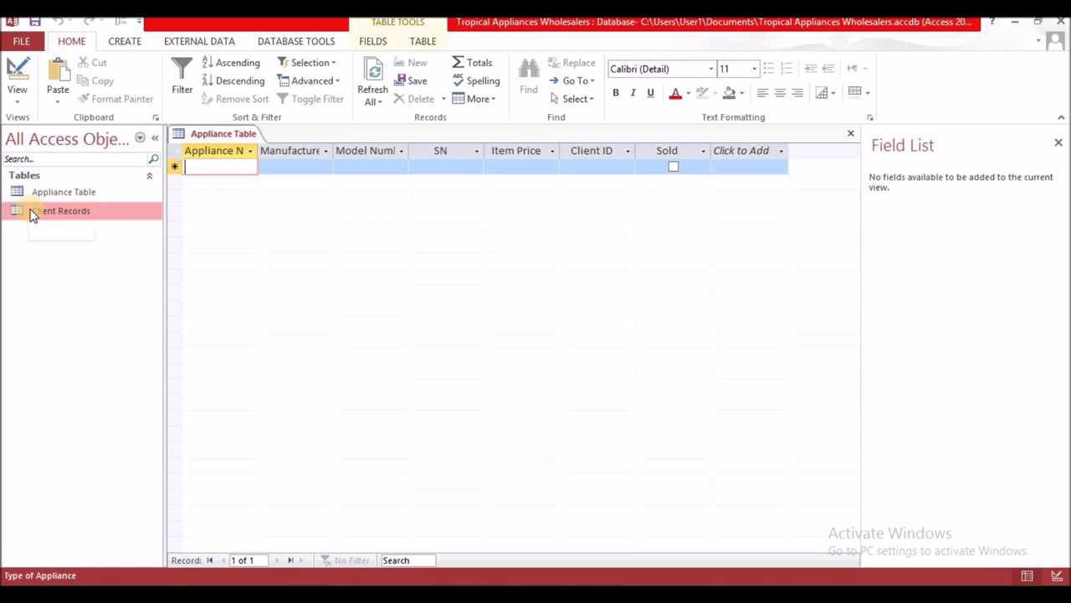
double_click(32, 213)
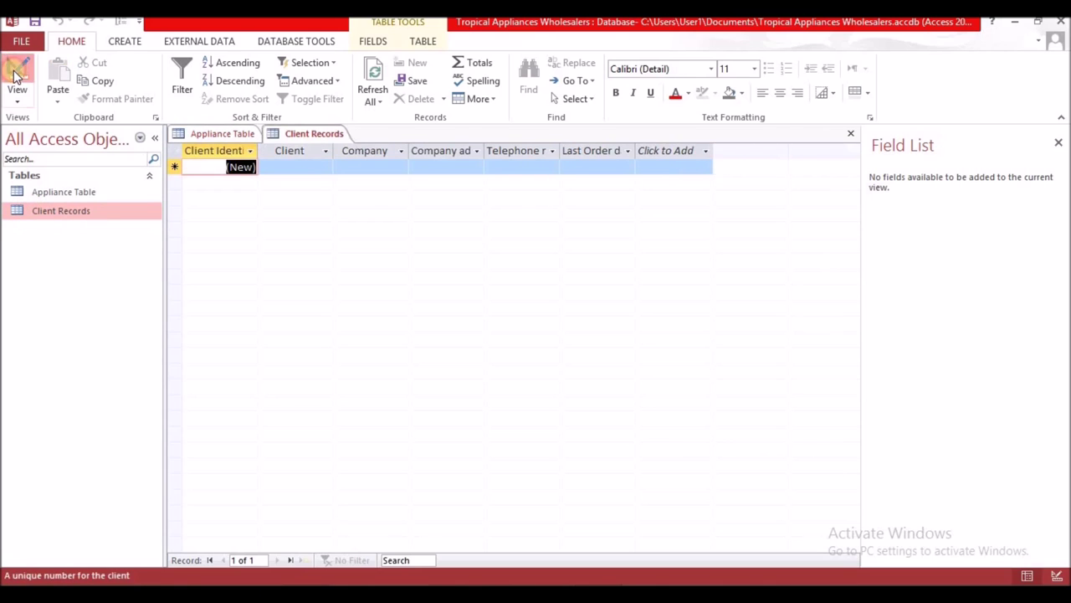
click(17, 71)
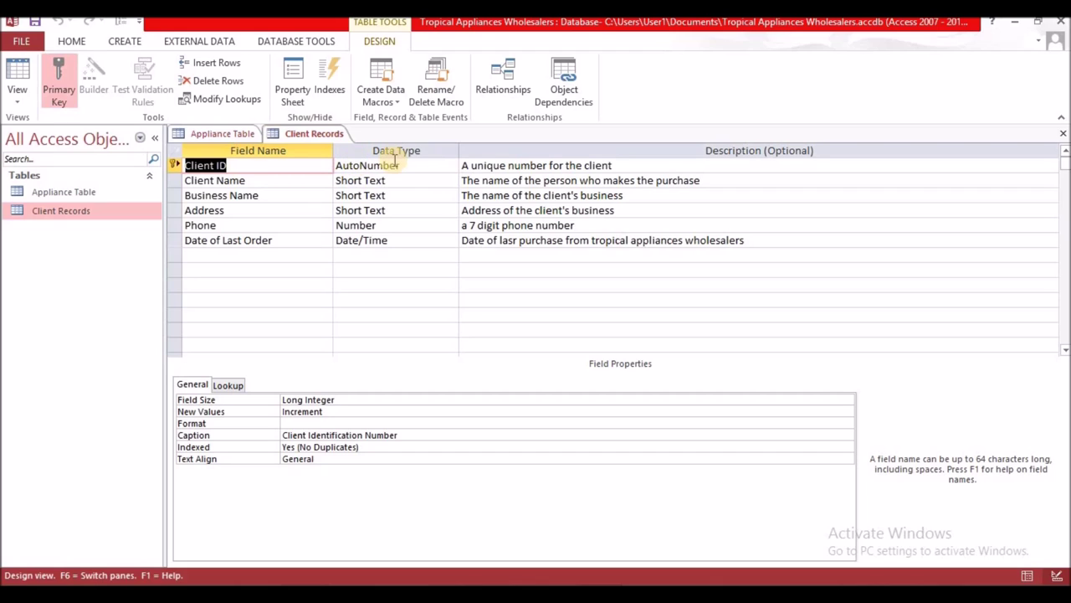
Enter a test record in the Appliance Table with SN 12345 and Client ID 1, and compare it with the Client Records data.
click(223, 135)
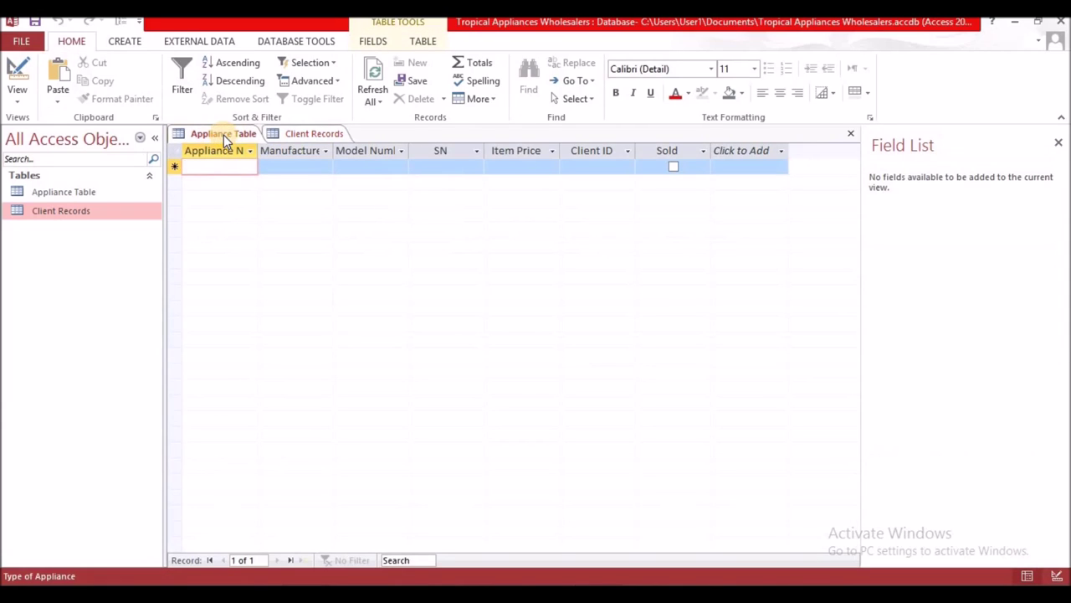
click(581, 167)
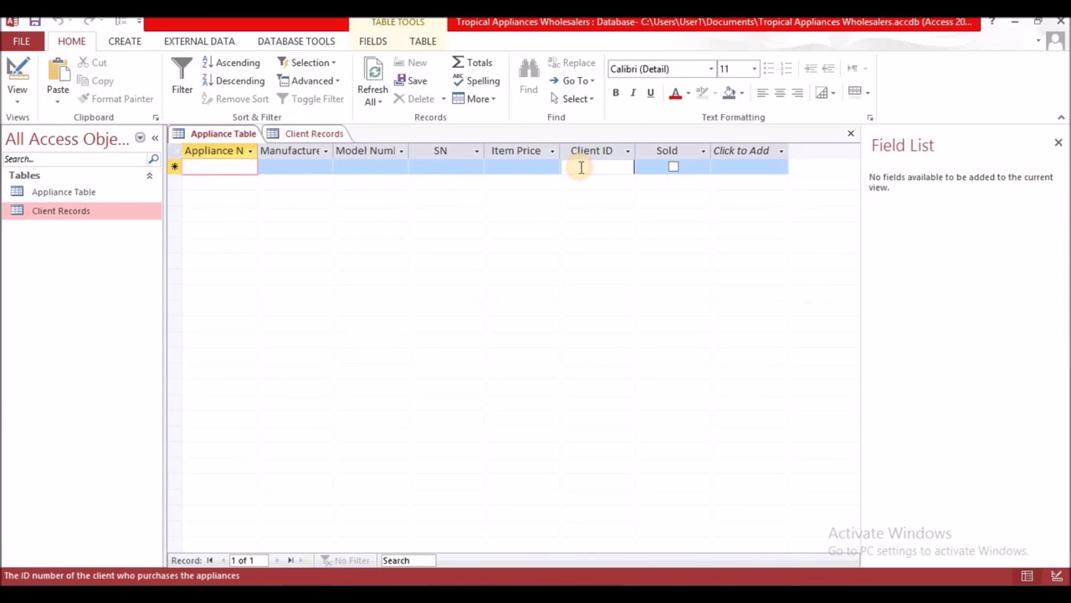
text(1)
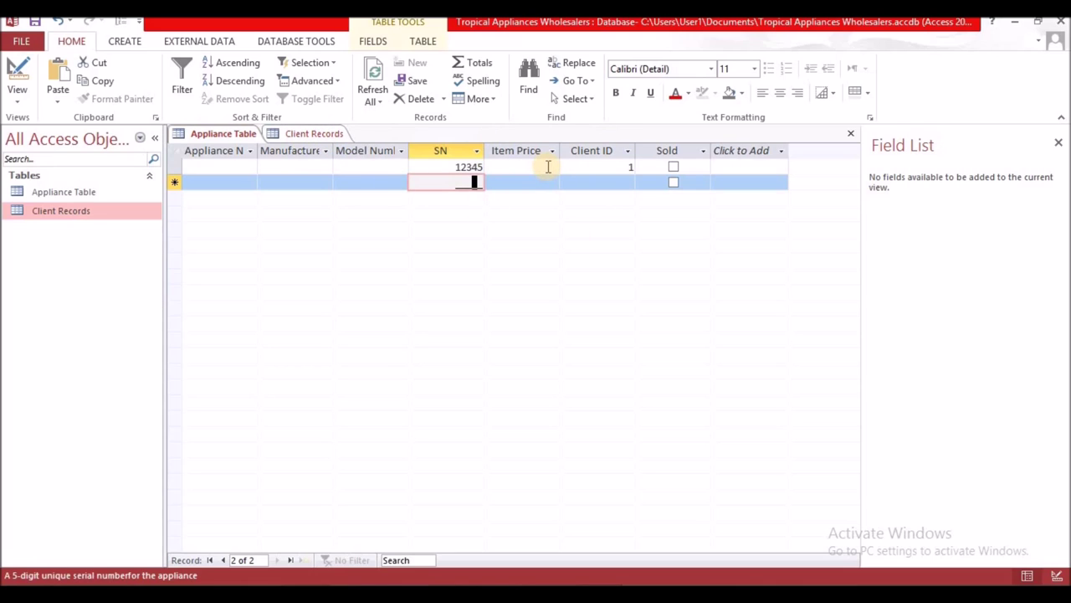
click(303, 139)
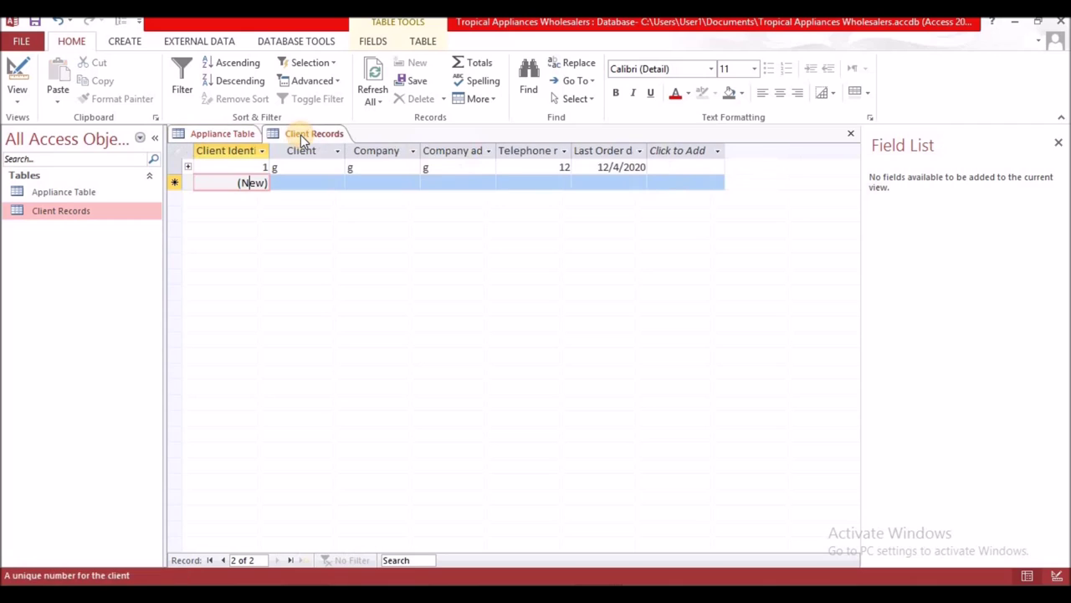
click(219, 133)
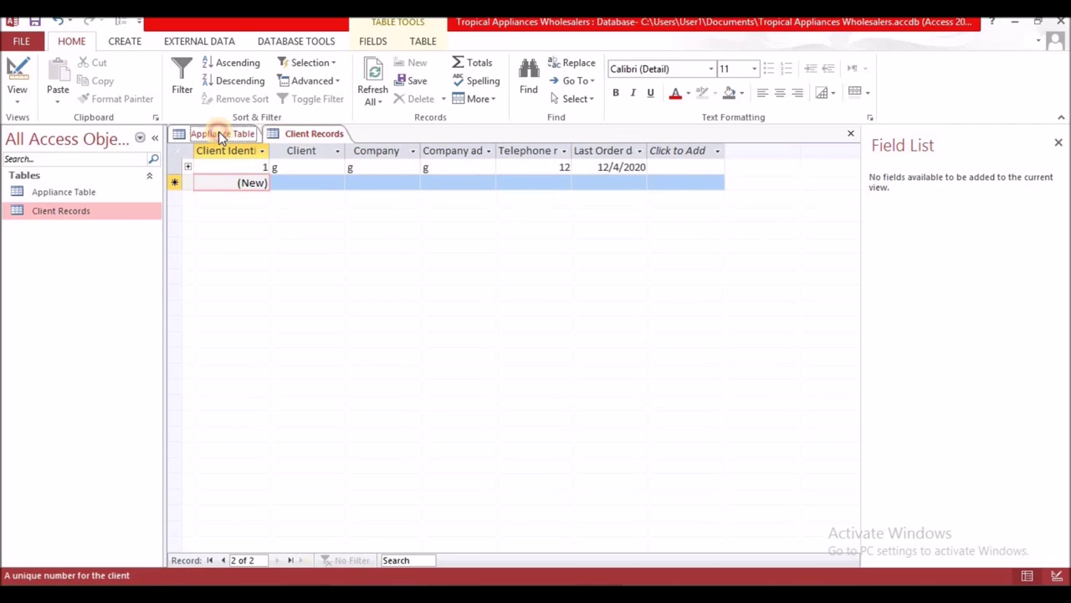